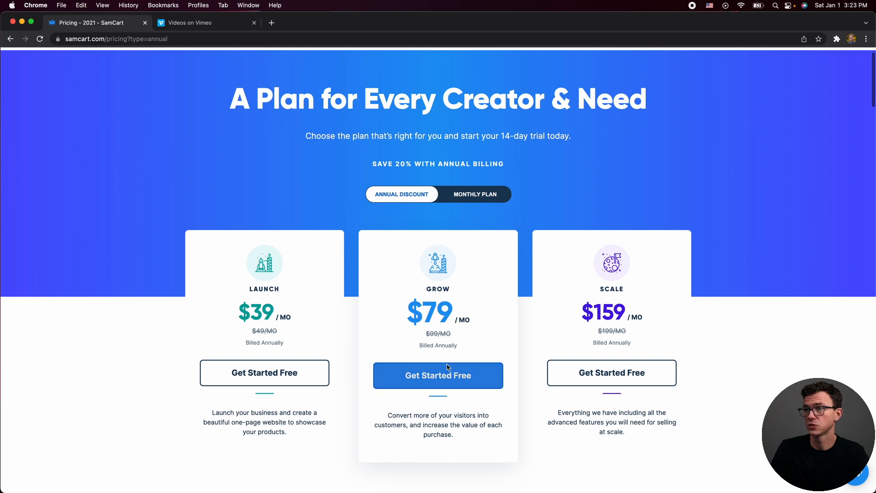
# Log in to the SamCart account and open its product list
pyautogui.scroll(3, 491, 254)
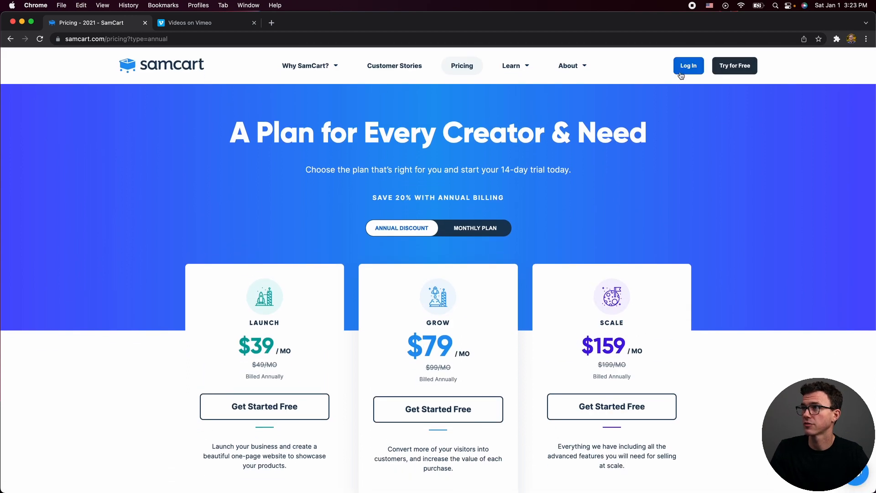
pyautogui.click(684, 73)
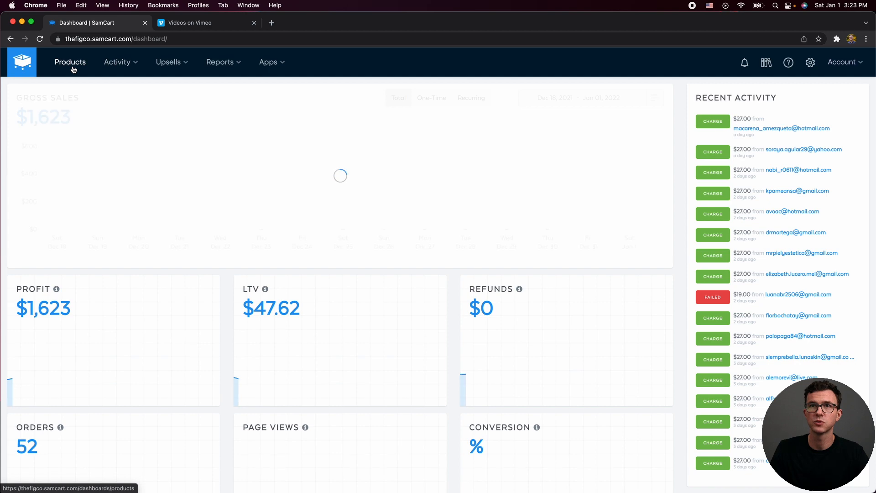
pyautogui.click(73, 69)
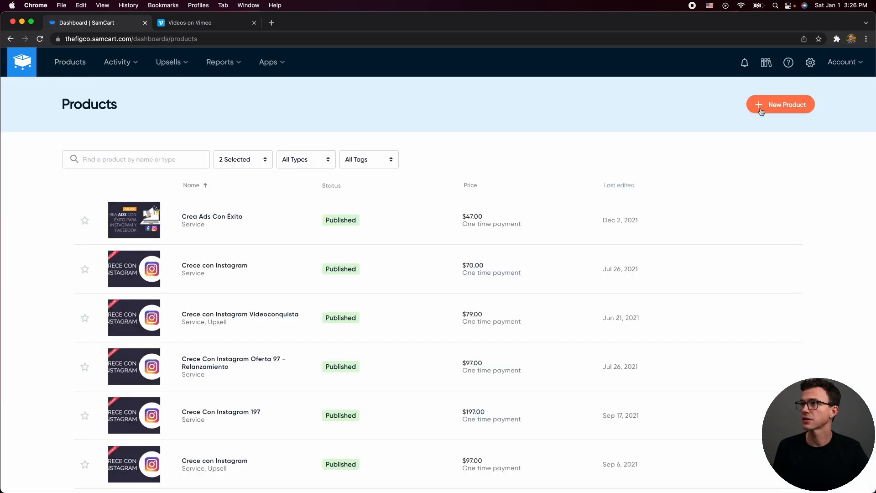
# Start a new product named "Tutorial Product Basic" with the description "Basic Tutorial Product"
pyautogui.click(761, 109)
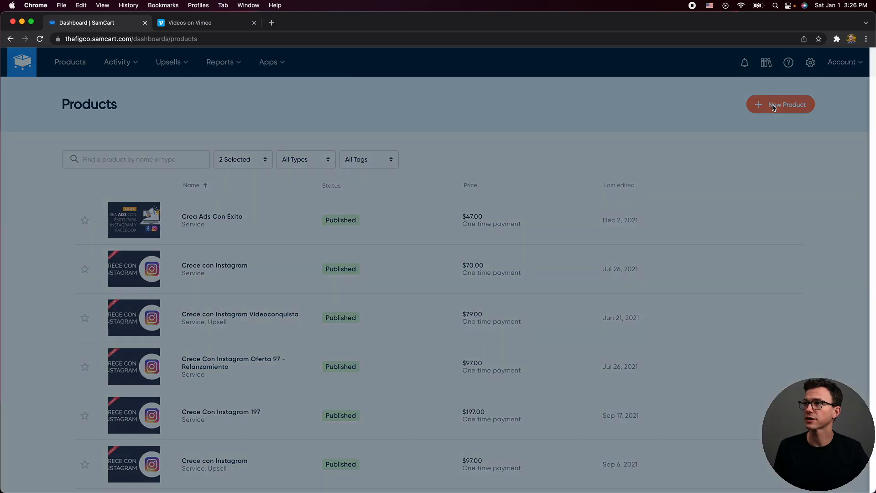
pyautogui.click(706, 113)
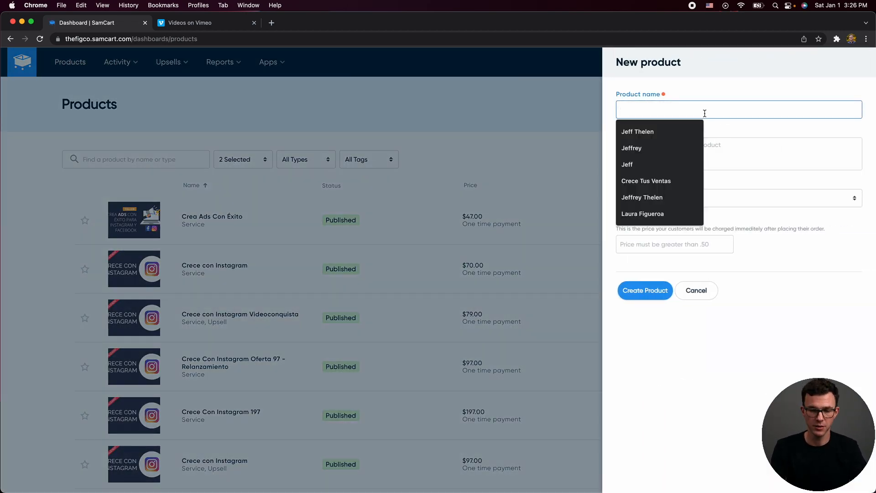
pyautogui.write('Tutorial Product Basic')
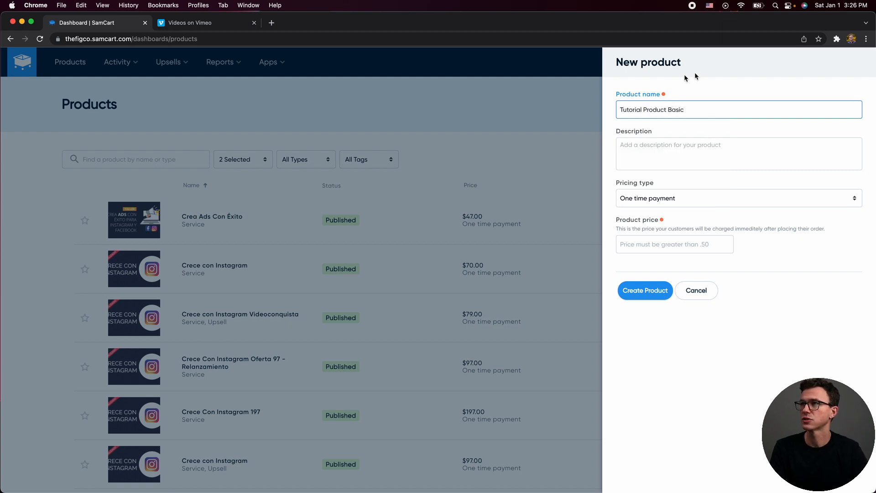
pyautogui.click(660, 155)
pyautogui.write('Basic Tutorial Product')
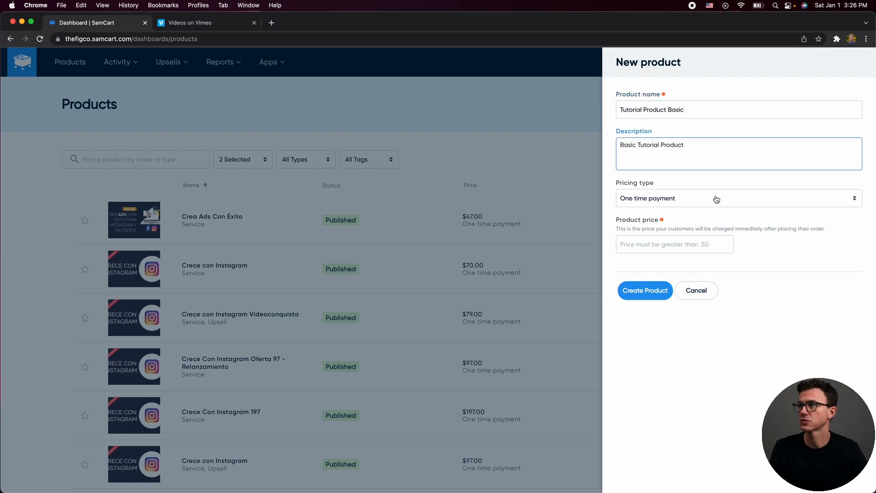
# Set the pricing type to One time payment and the product price to 47, and create the product
pyautogui.click(692, 199)
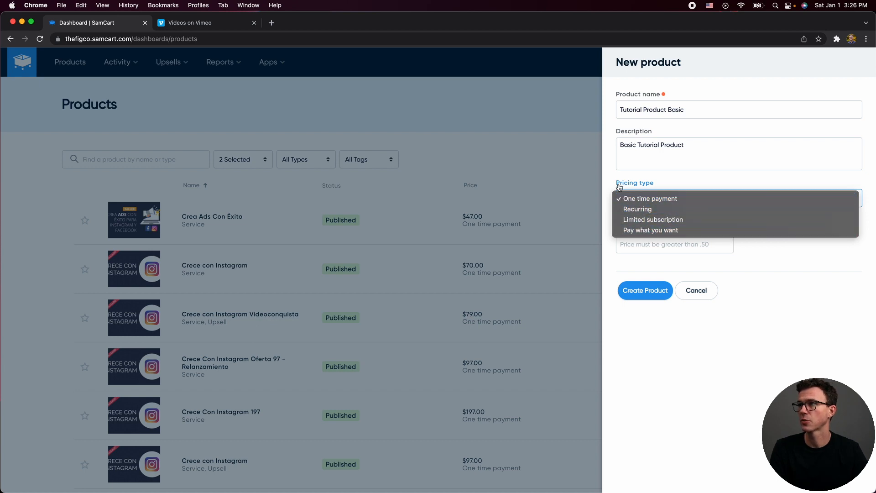
pyautogui.click(627, 199)
pyautogui.click(655, 247)
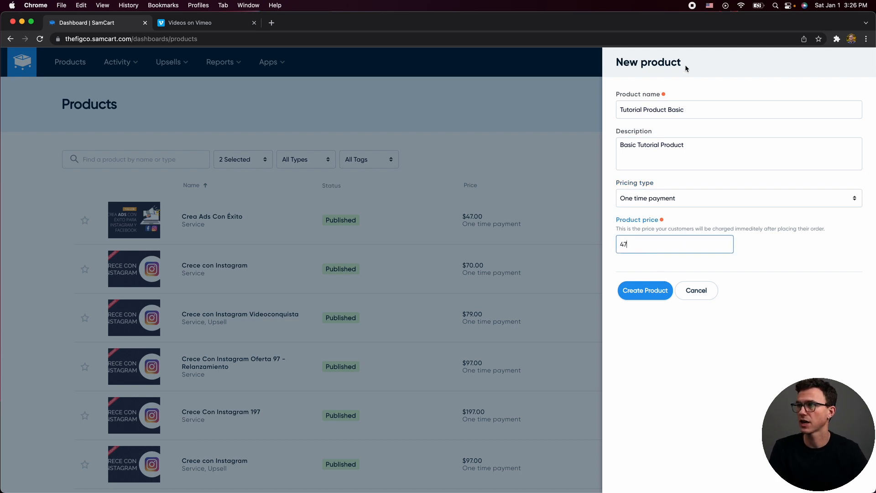
pyautogui.click(647, 292)
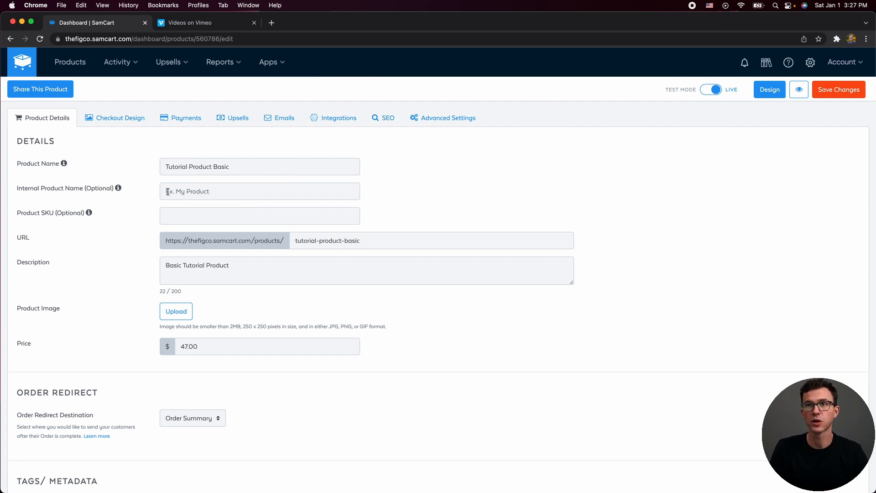
# Set the internal product name to "Tutorial Product Basic 47" and upload "Best Product Ever!.png" as the product image
pyautogui.click(184, 191)
pyautogui.write('Tutorial Product Basic 47')
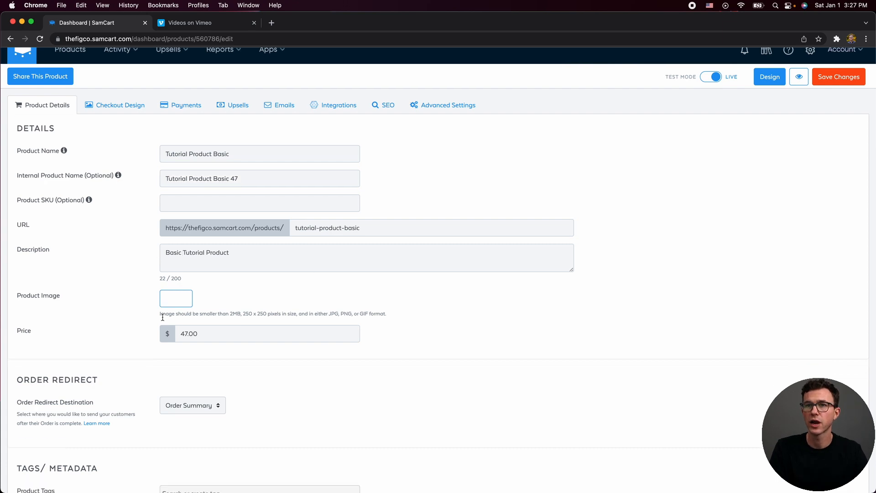
pyautogui.click(180, 302)
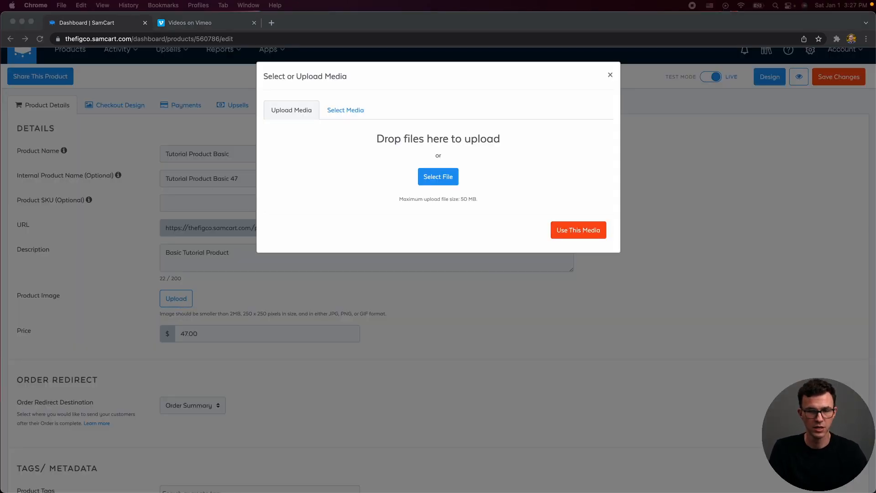
pyautogui.moveTo(0, 260); pyautogui.dragTo(447, 187)
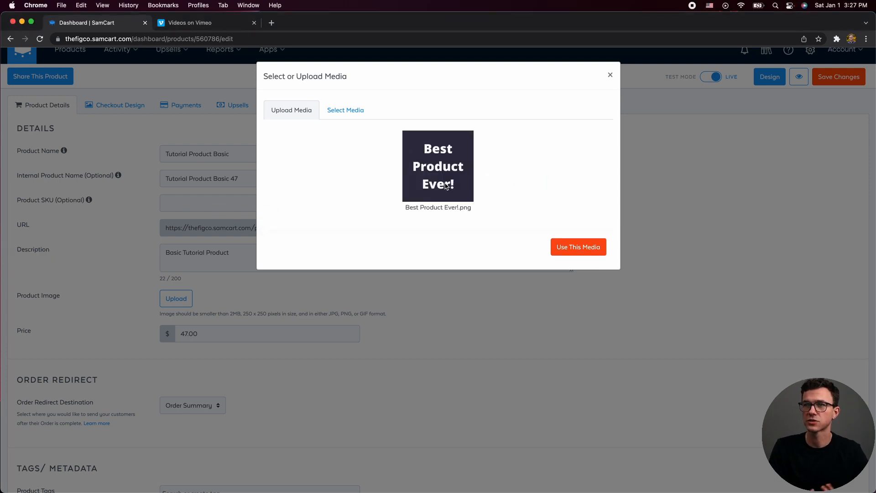
pyautogui.click(584, 248)
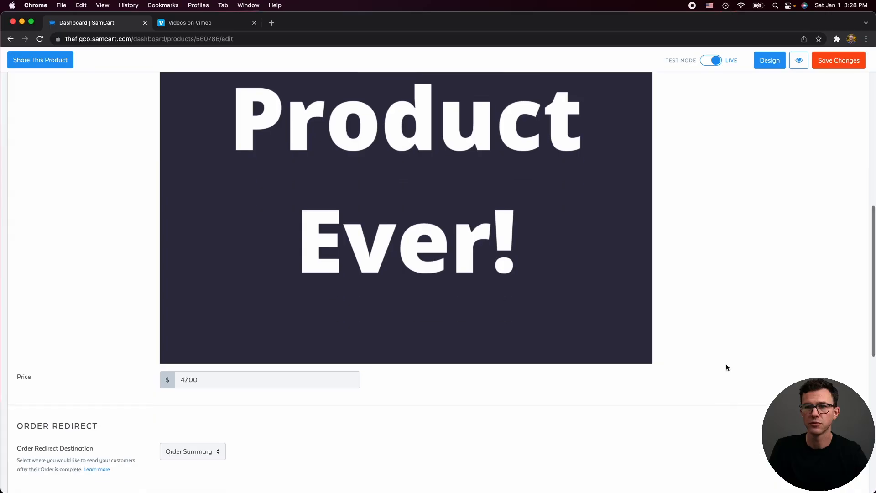
# Review the order redirect destination options, the product tags, and the product type and digital file settings
pyautogui.scroll(-2, 727, 367)
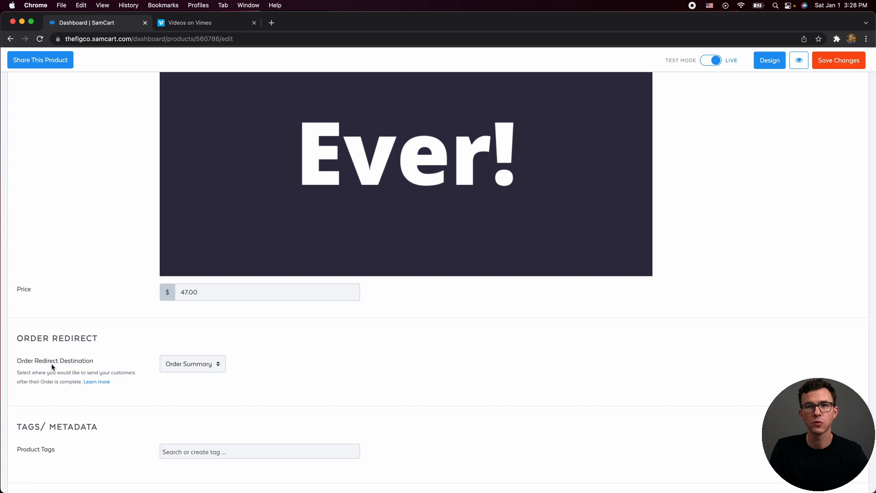
pyautogui.click(191, 364)
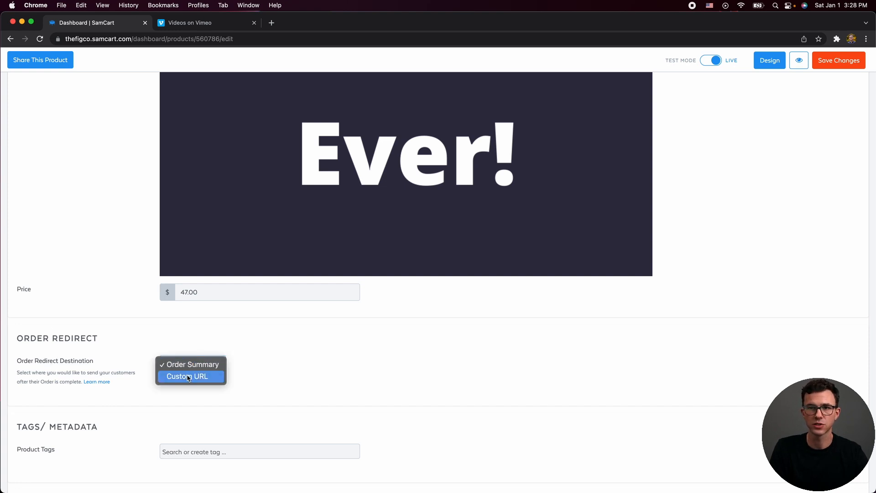
pyautogui.click(283, 368)
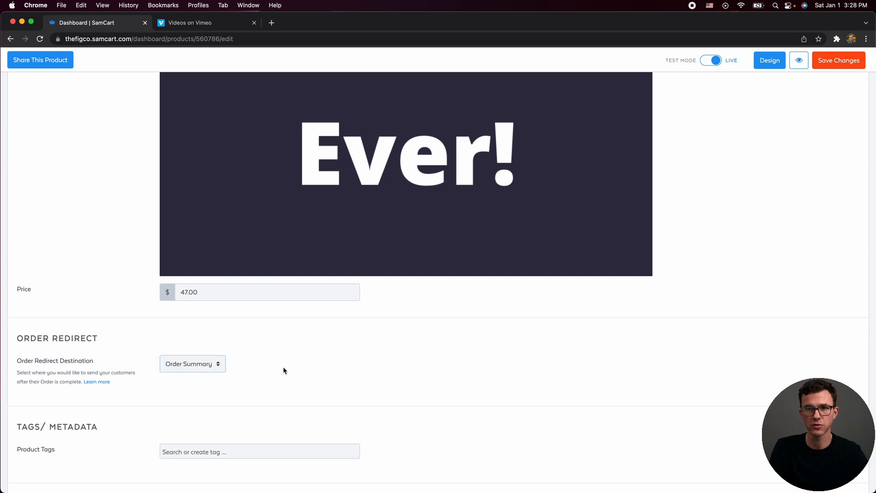
pyautogui.scroll(-3, 288, 378)
pyautogui.scroll(-3, 429, 389)
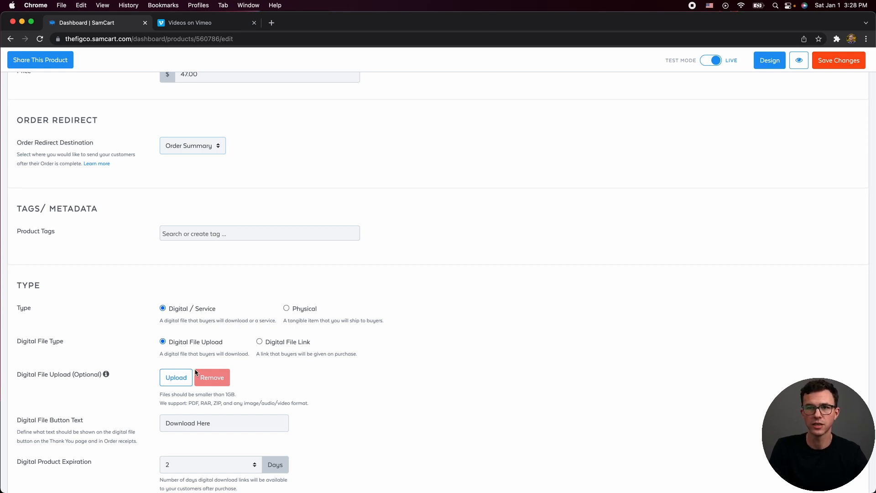
pyautogui.scroll(-1, 299, 385)
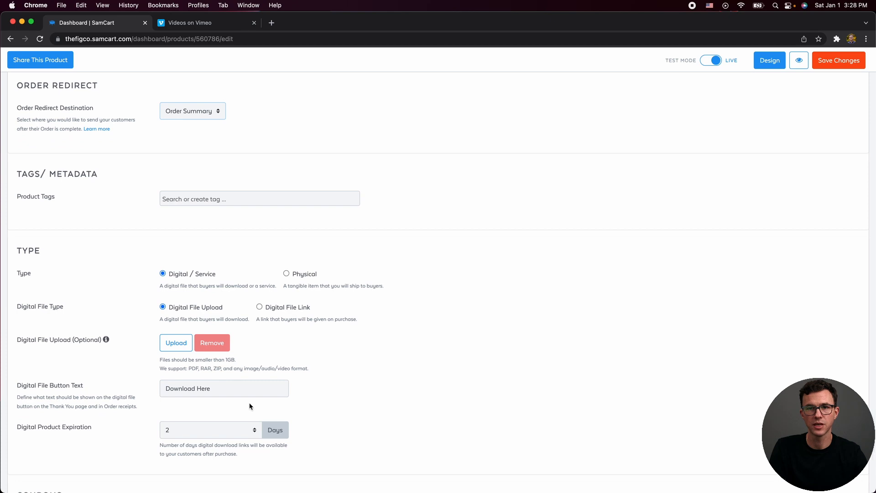
pyautogui.scroll(-1, 249, 404)
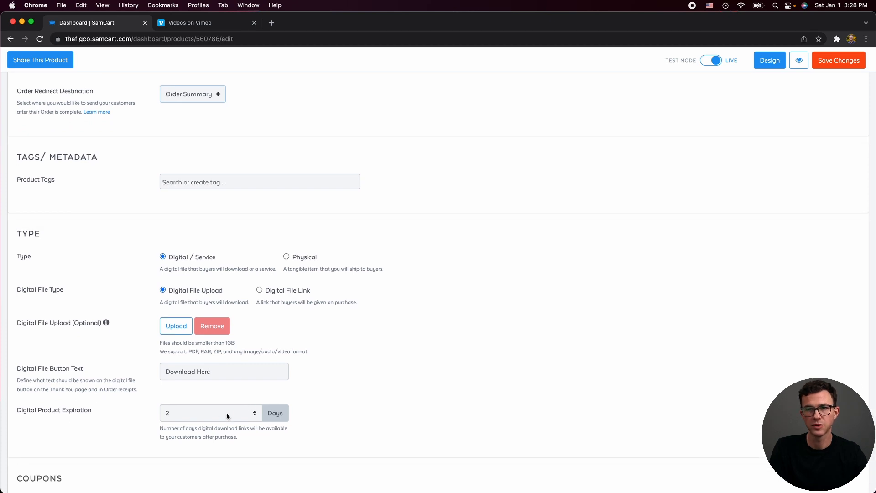
# Allow coupons for the product and save the product changes
pyautogui.scroll(-1, 315, 433)
pyautogui.click(178, 465)
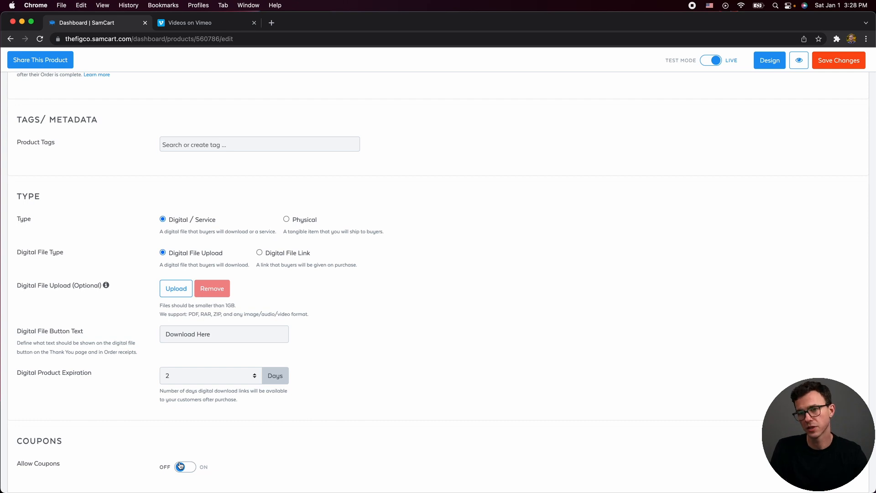
pyautogui.click(182, 467)
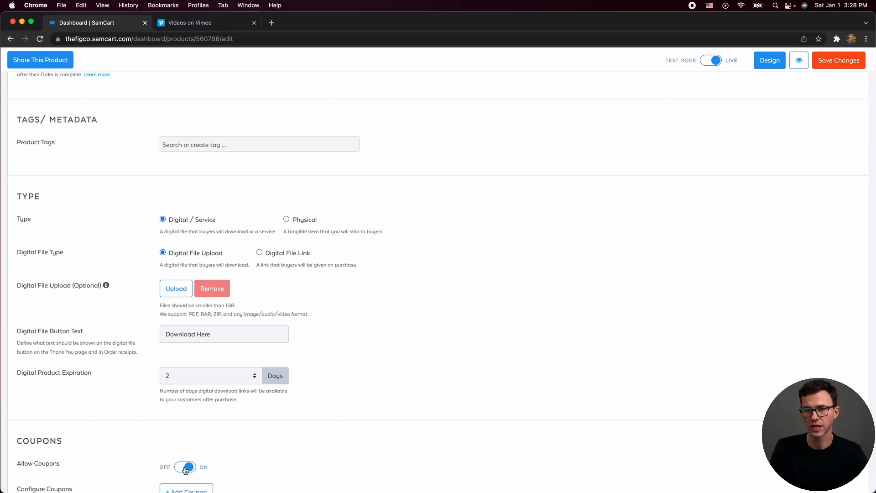
pyautogui.scroll(-1, 185, 463)
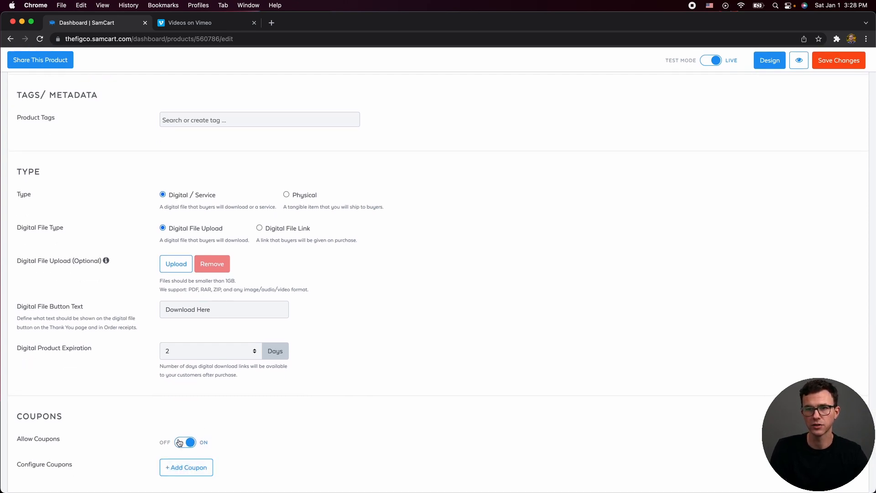
pyautogui.scroll(15, 185, 443)
pyautogui.scroll(10, 190, 208)
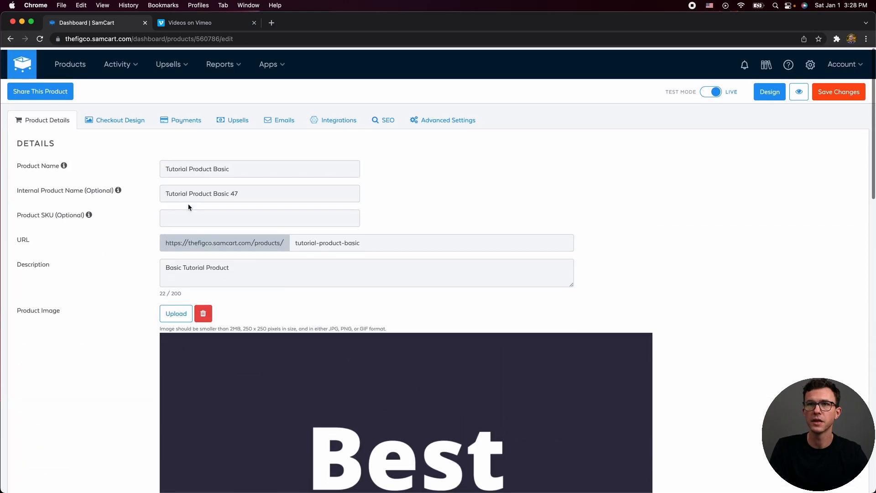
pyautogui.click(839, 90)
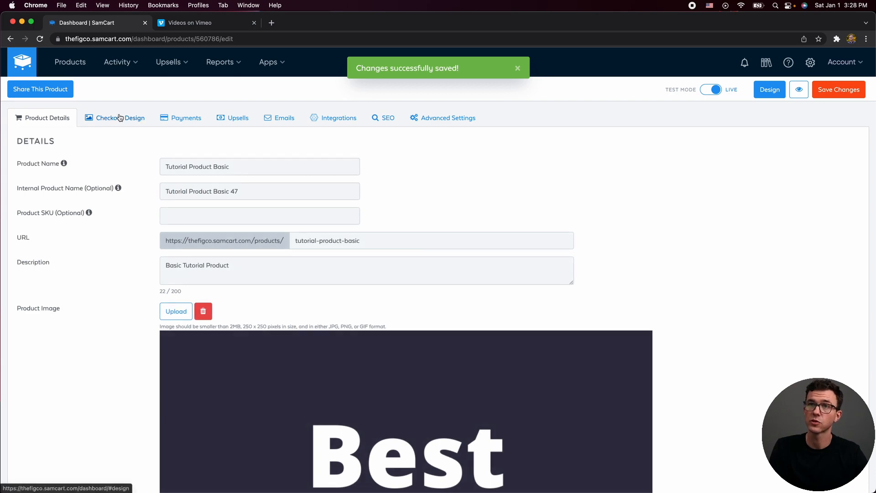
# Open the product's checkout design and preview the Launchpad template, then close the preview
pyautogui.click(120, 118)
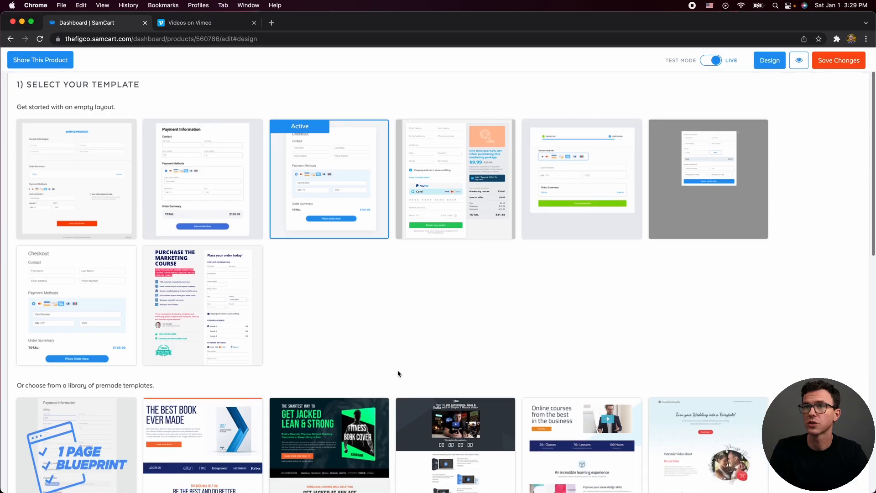
pyautogui.scroll(-1, 399, 371)
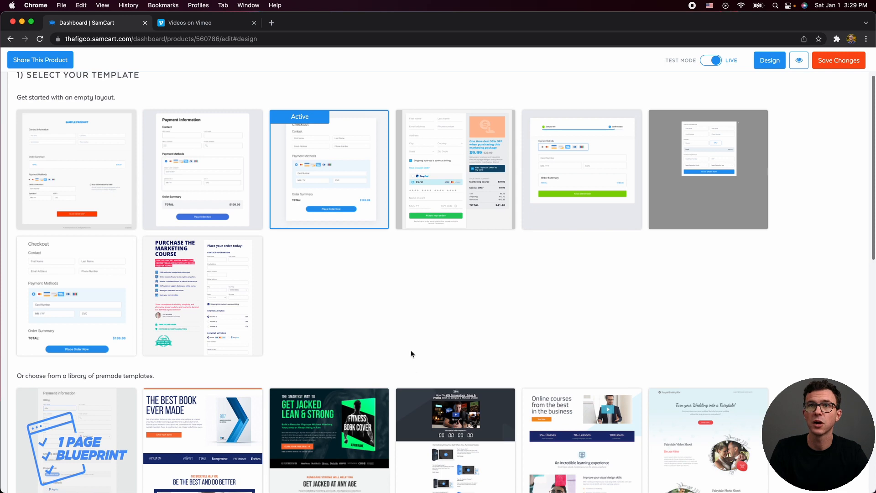
pyautogui.scroll(2, 413, 352)
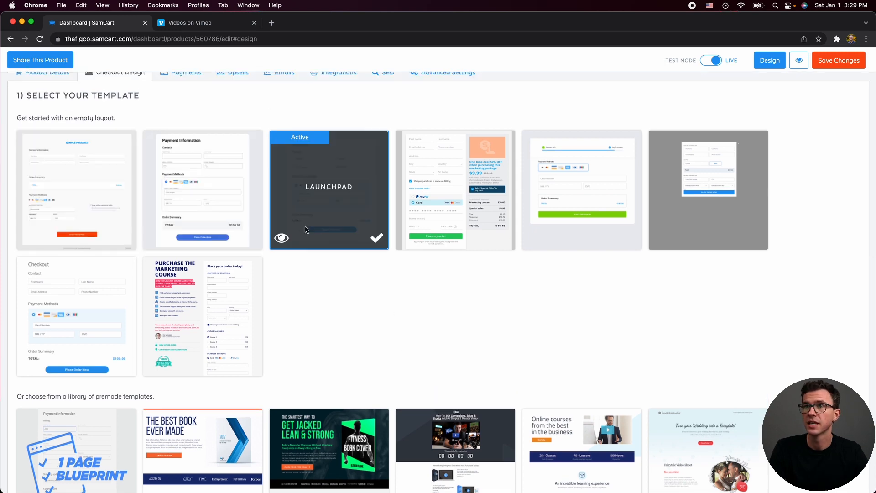
pyautogui.moveTo(246, 241)
pyautogui.moveTo(328, 241)
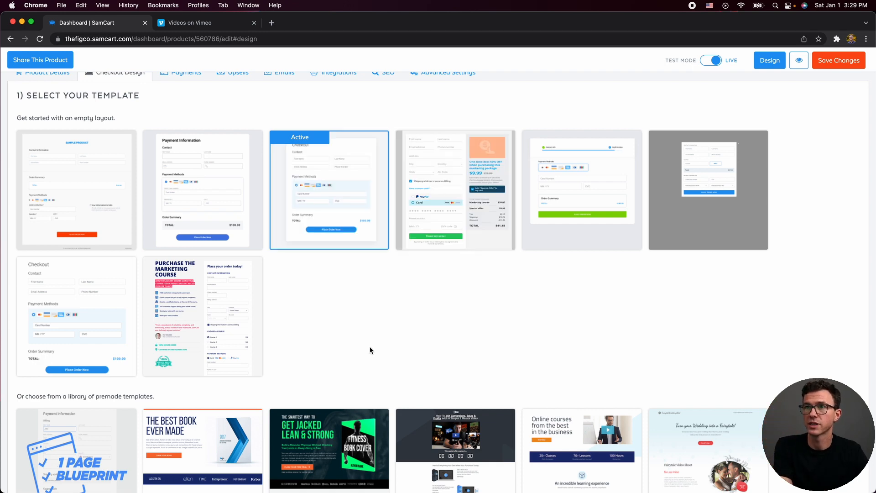
pyautogui.moveTo(333, 211)
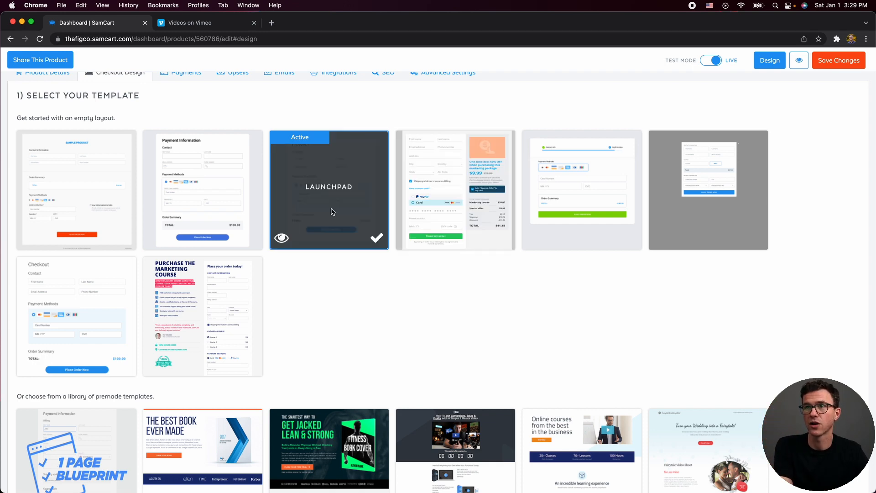
pyautogui.click(284, 242)
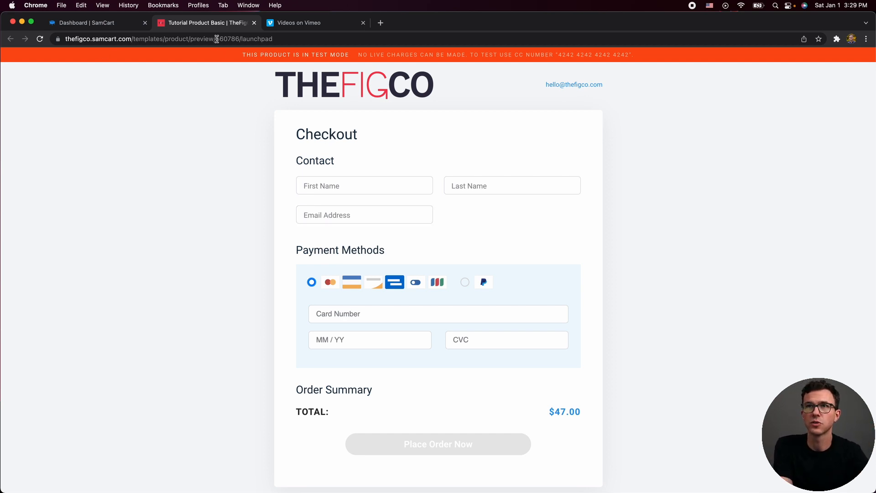
pyautogui.click(255, 22)
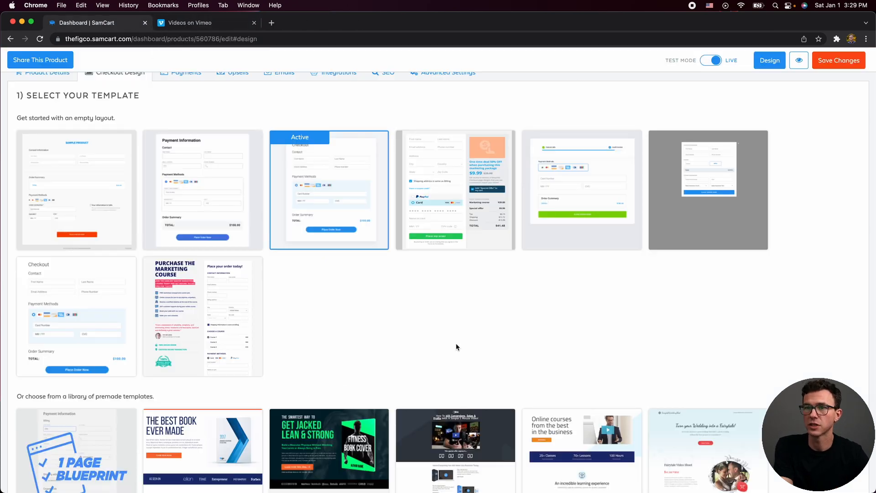
# Browse the empty-layout checkout templates and the library of premade templates
pyautogui.scroll(-1, 411, 343)
pyautogui.moveTo(201, 302)
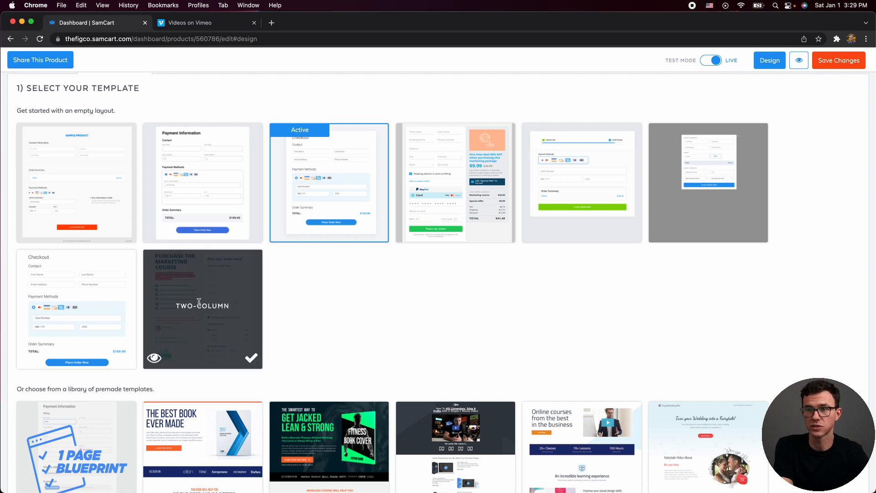
pyautogui.scroll(-3, 366, 344)
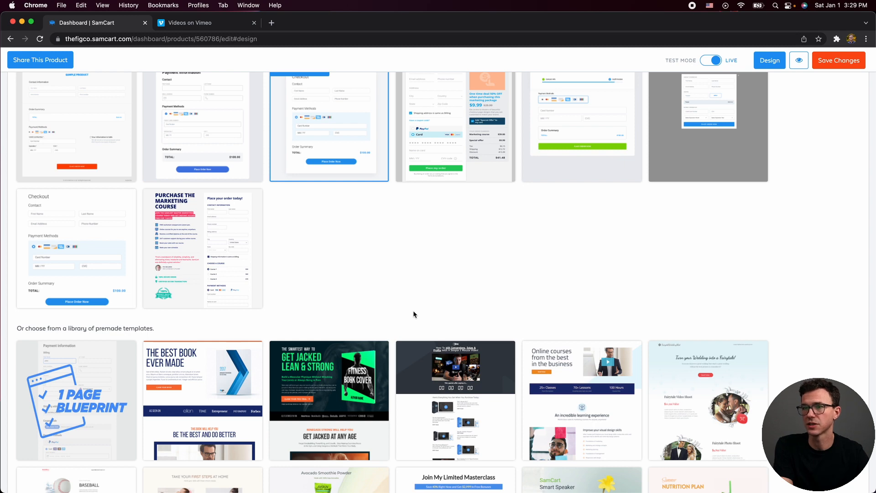
pyautogui.scroll(-5, 413, 314)
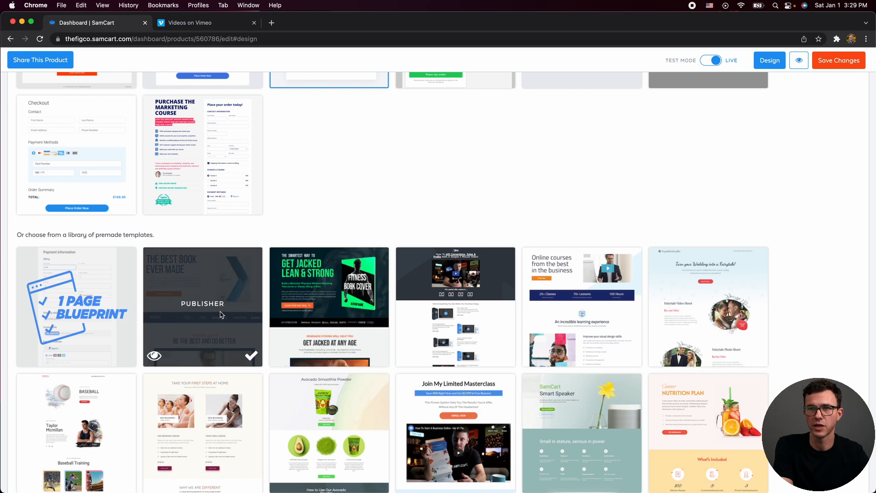
pyautogui.scroll(-3, 201, 320)
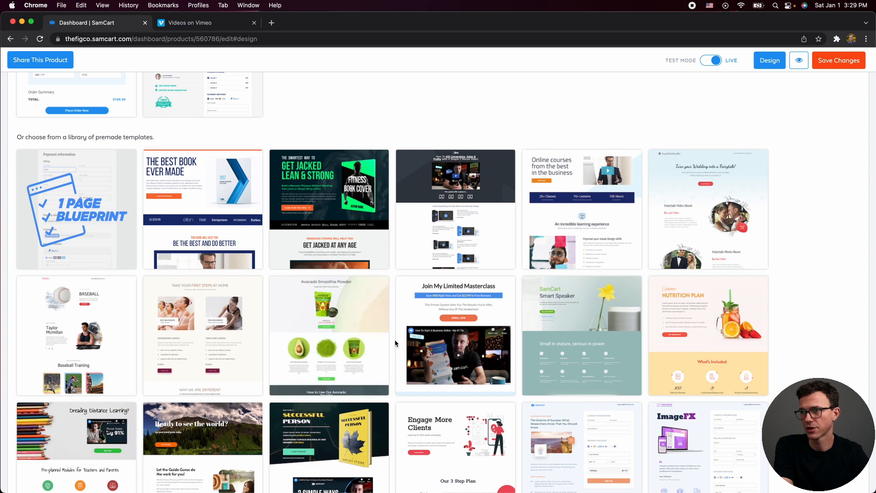
pyautogui.scroll(-2, 479, 343)
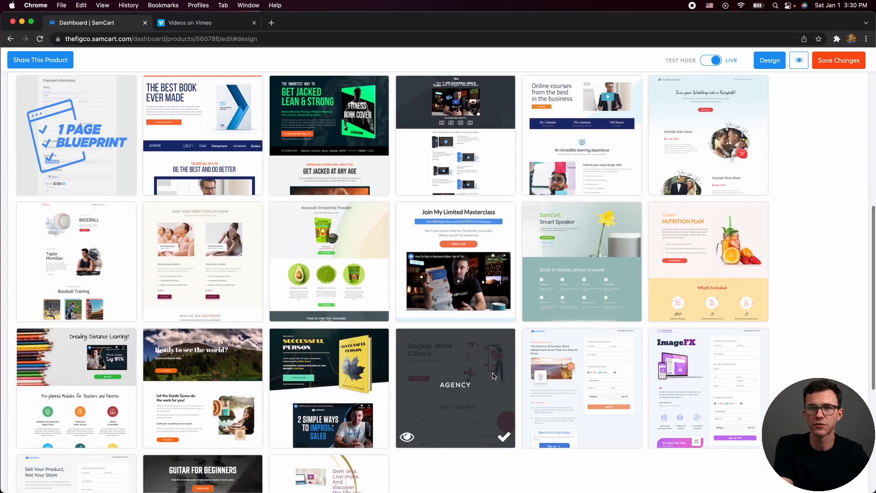
pyautogui.scroll(-2, 491, 371)
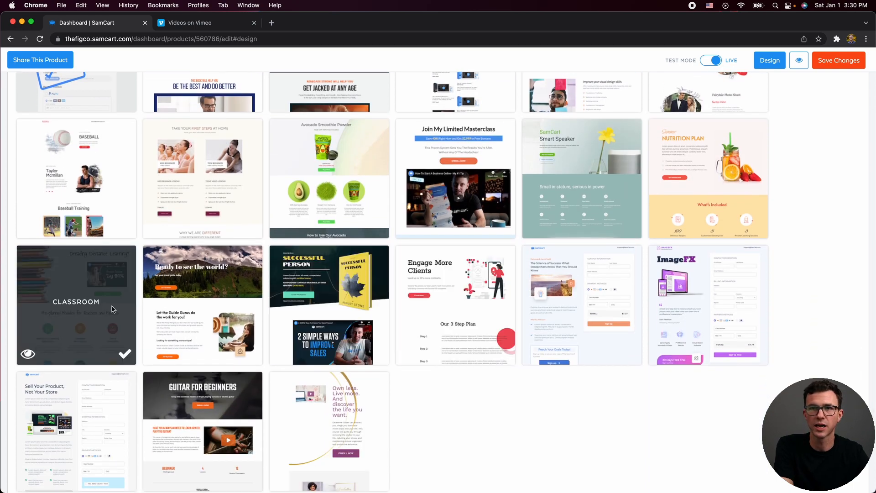
# Preview the Classroom template and follow its "Buy now!" link down to the checkout form
pyautogui.click(28, 354)
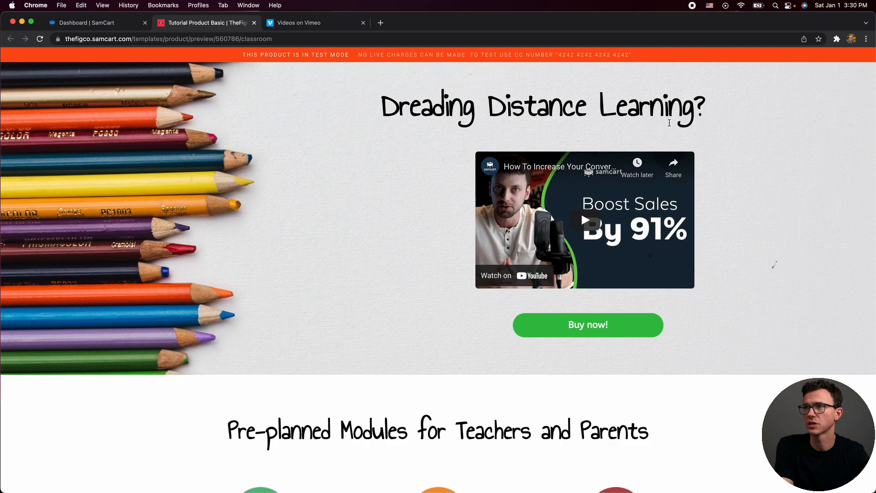
pyautogui.click(593, 328)
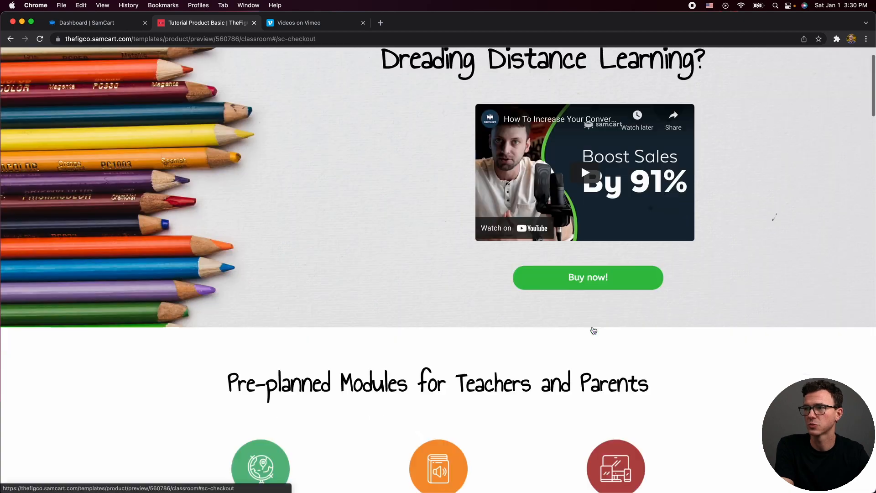
pyautogui.scroll(10, 594, 330)
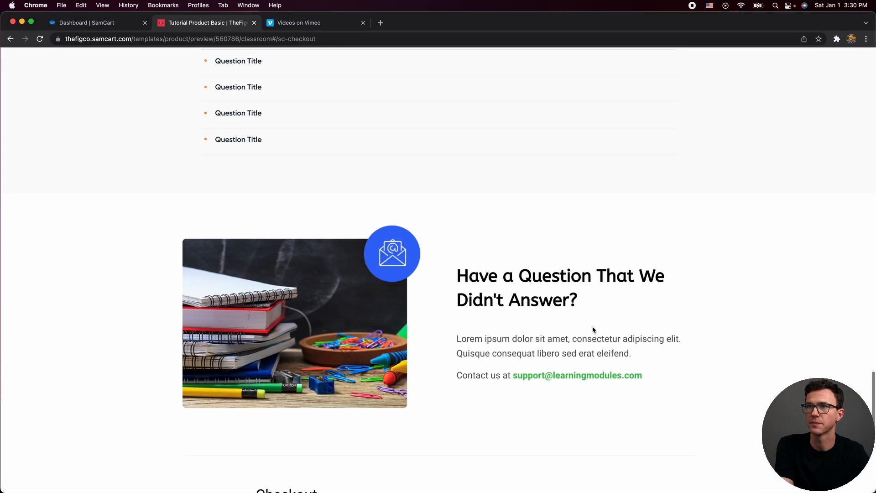
pyautogui.scroll(-10, 594, 330)
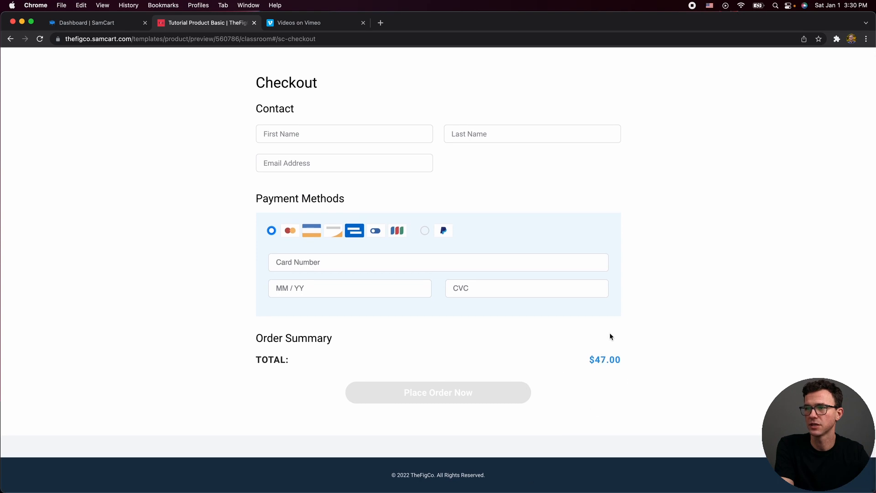
# Review the Classroom preview's module, Facebook group, testimonial and question sections and its checkout form
pyautogui.scroll(10, 609, 359)
pyautogui.scroll(10, 609, 359)
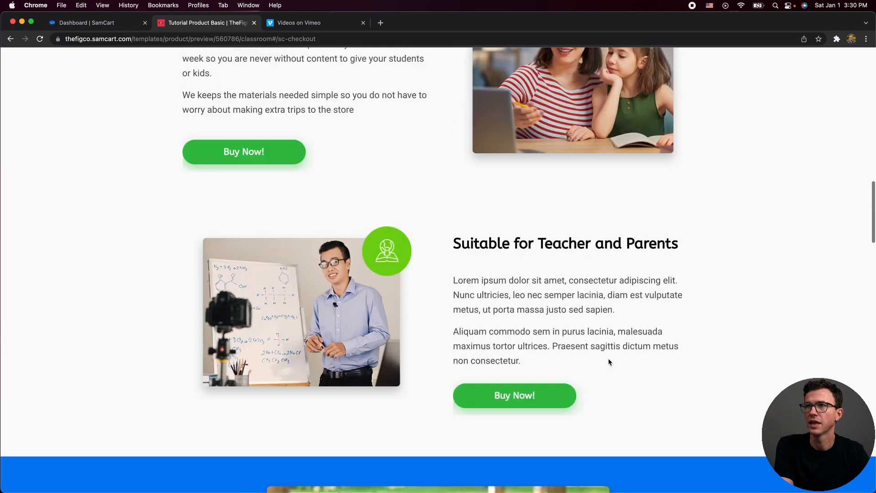
pyautogui.scroll(5, 609, 362)
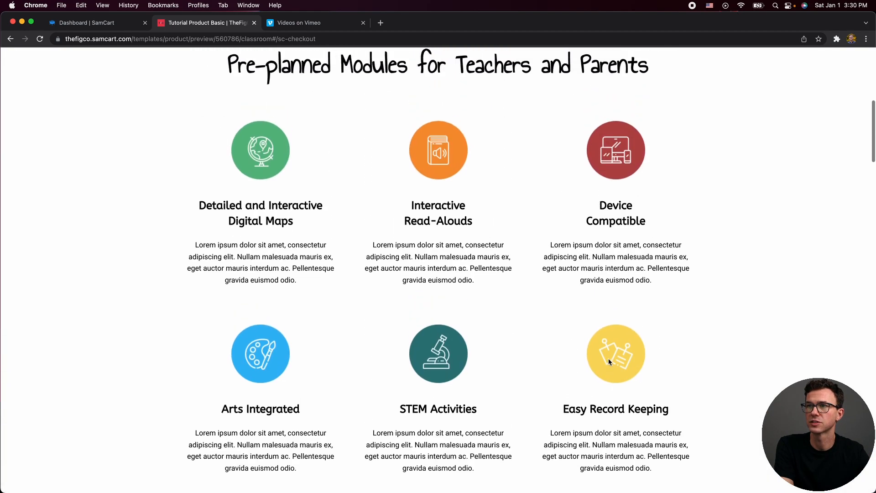
pyautogui.scroll(-15, 560, 369)
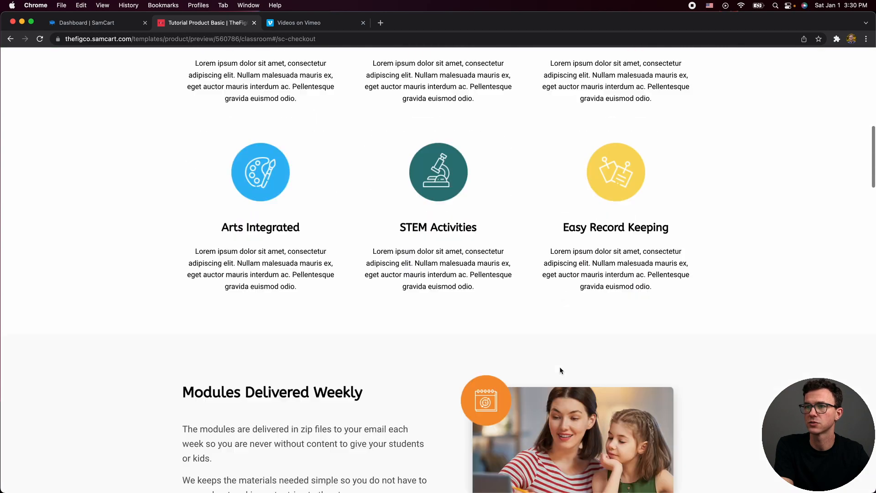
pyautogui.scroll(-15, 599, 188)
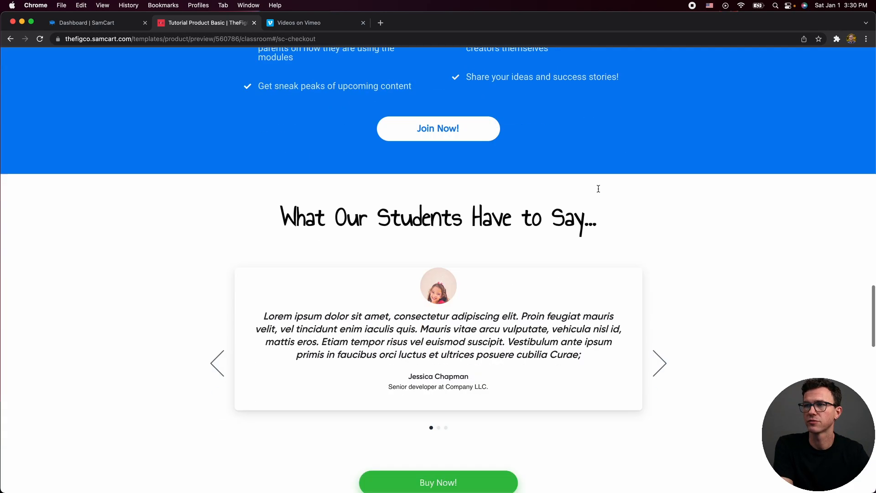
pyautogui.scroll(-12, 654, 244)
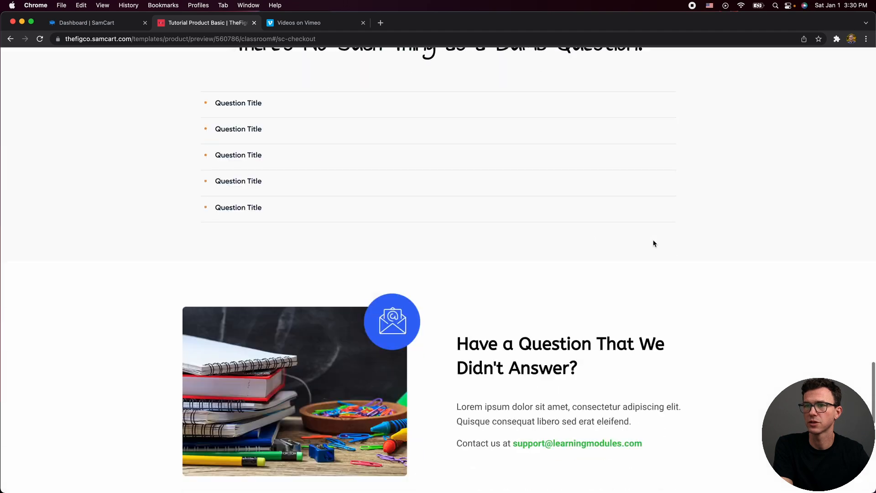
pyautogui.scroll(6, 645, 225)
pyautogui.scroll(-12, 506, 260)
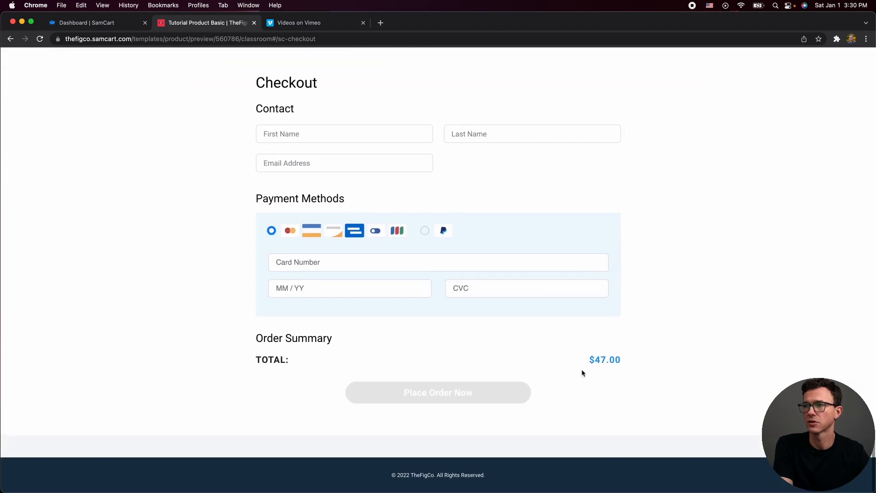
pyautogui.scroll(10, 553, 290)
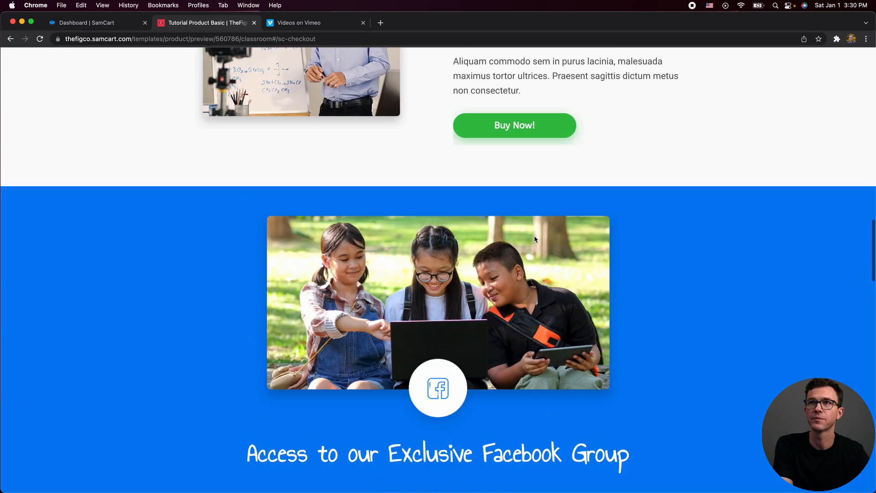
# Return to the product's checkout design, select the Agency template and open it in the page editor
pyautogui.click(116, 27)
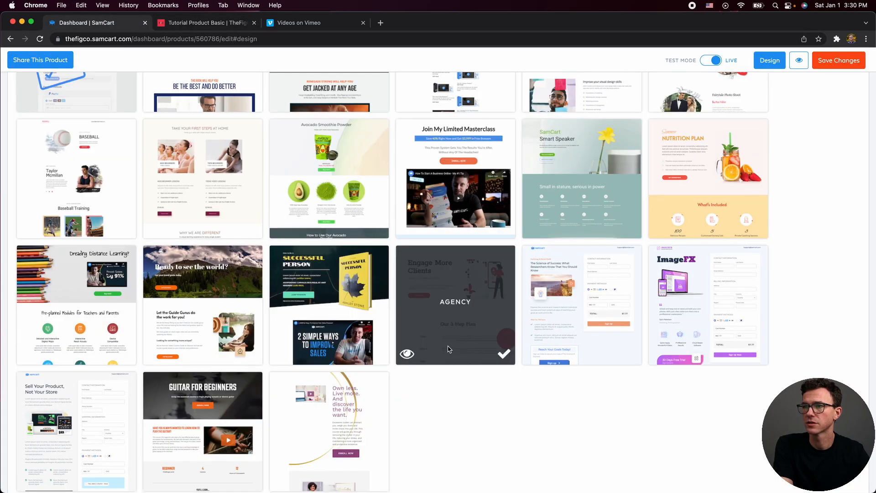
pyautogui.moveTo(407, 351)
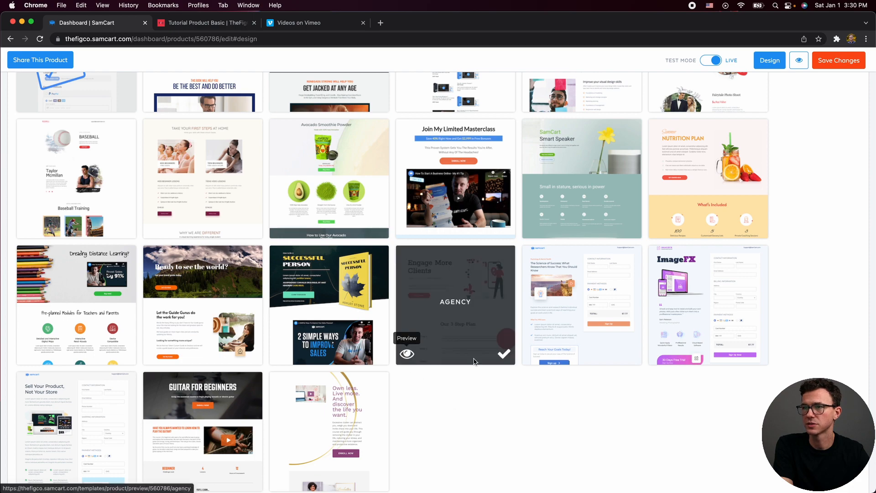
pyautogui.click(504, 353)
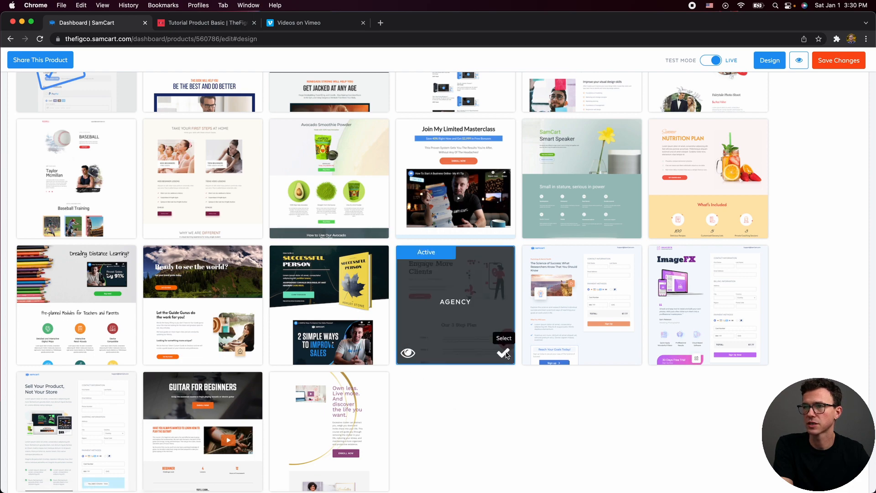
pyautogui.scroll(10, 611, 292)
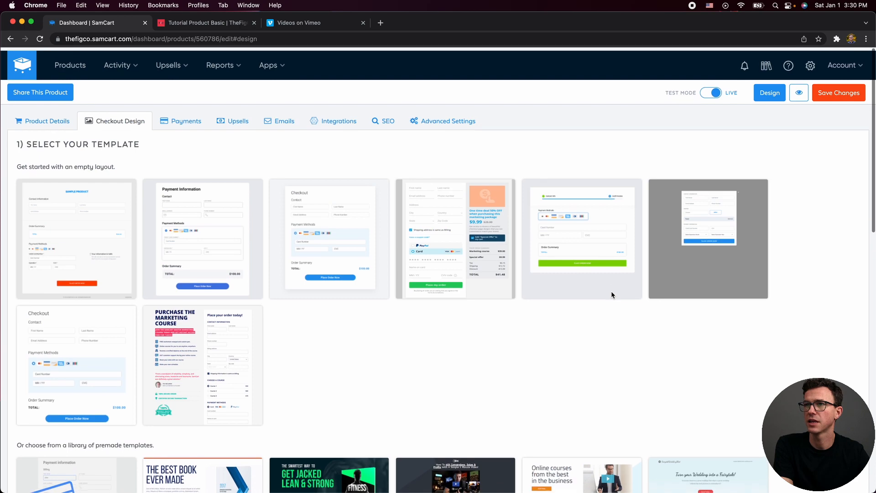
pyautogui.click(768, 94)
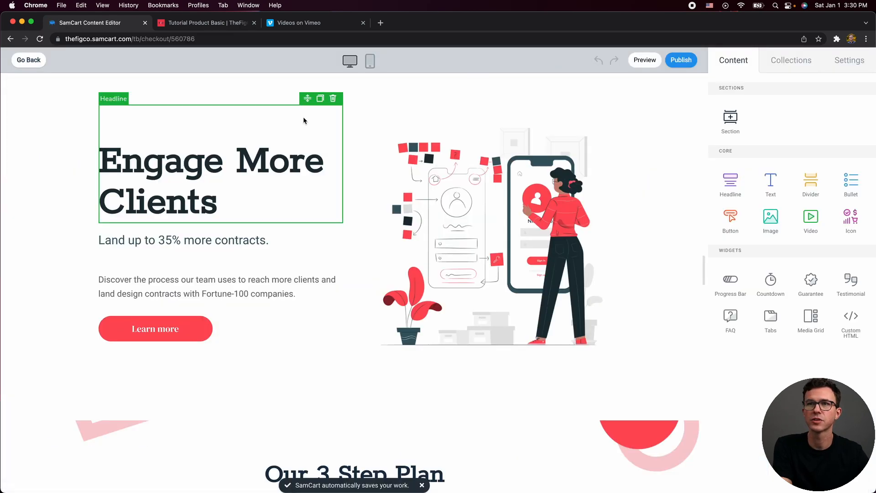
# Rewrite the hero text as "Launch Your YouTube Channel", "4 videos in 4 weeks" and "Get started on YouTube today for $47"
pyautogui.tripleClick(214, 197)
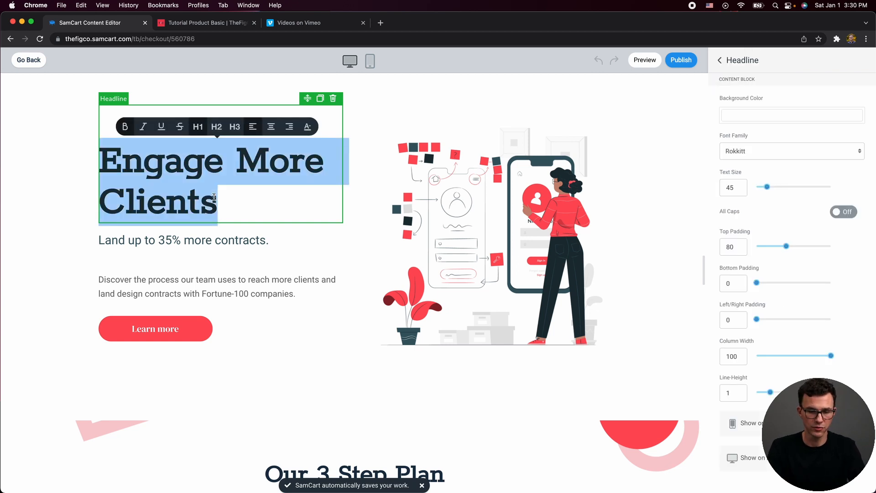
pyautogui.write('Launch Your YouTube Channel')
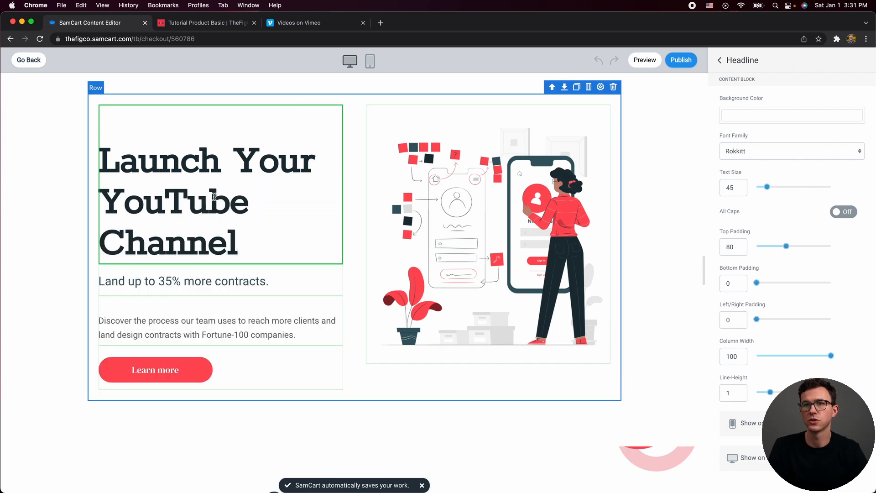
pyautogui.tripleClick(182, 281)
pyautogui.write('4 videos in 4 weeks')
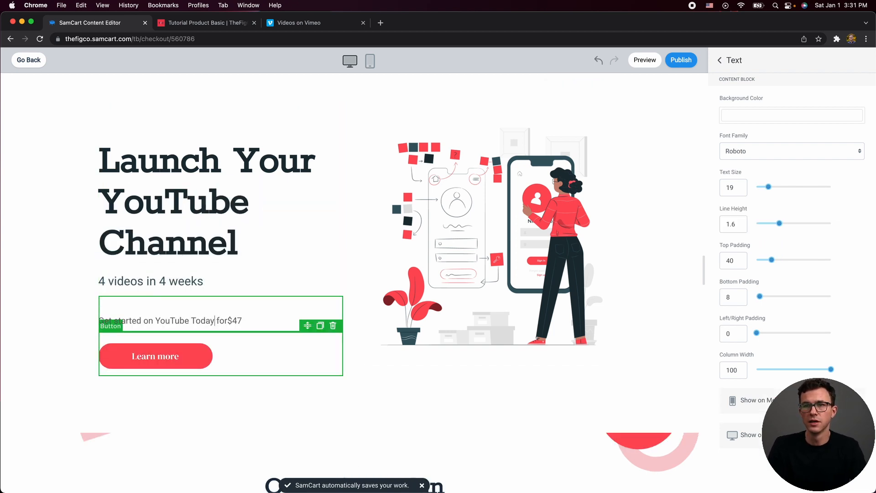
pyautogui.press('BackSpace')
pyautogui.write('t')
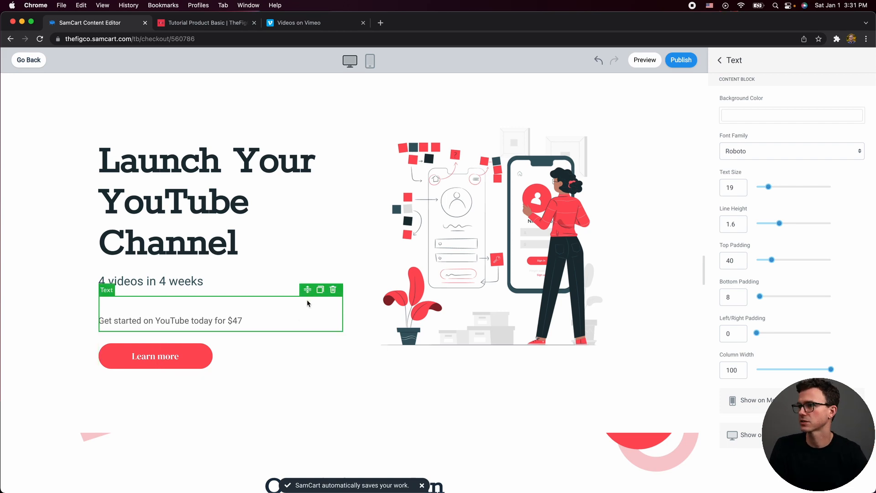
# Change the text of the hero section's "Learn more" button to "Purchase Now"
pyautogui.scroll(-3, 769, 346)
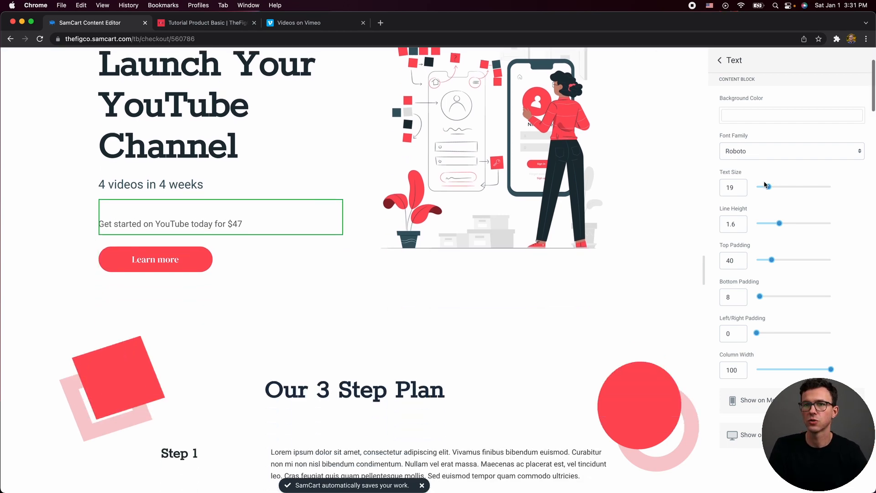
pyautogui.scroll(3, 457, 255)
pyautogui.click(152, 356)
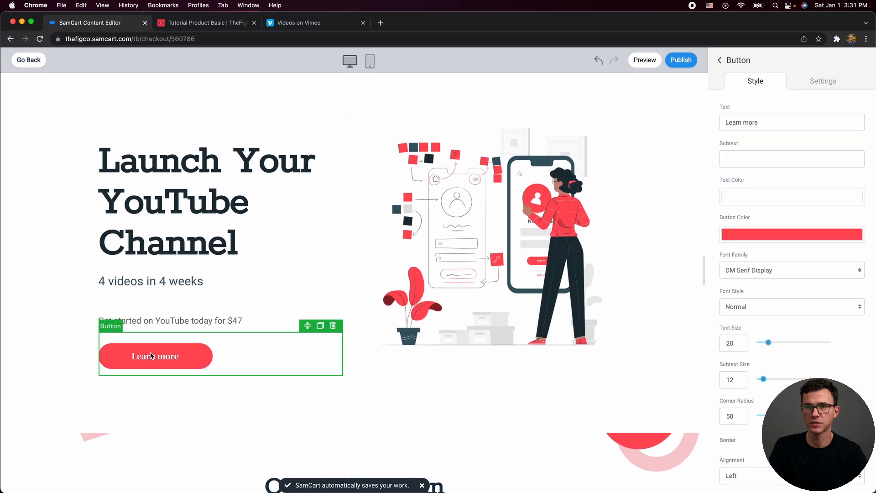
pyautogui.click(762, 236)
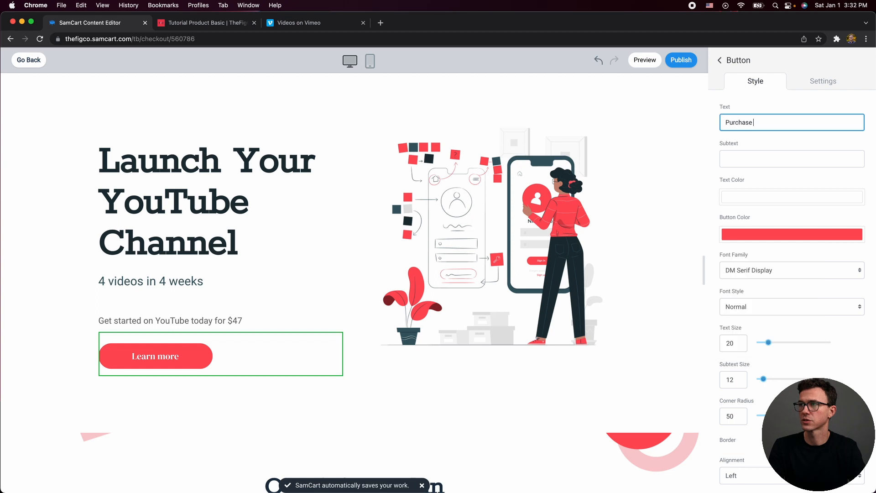
pyautogui.write('Now')
# Give the "Purchase Now" button a small drop shadow and open its URL target and padding settings
pyautogui.scroll(-4, 802, 253)
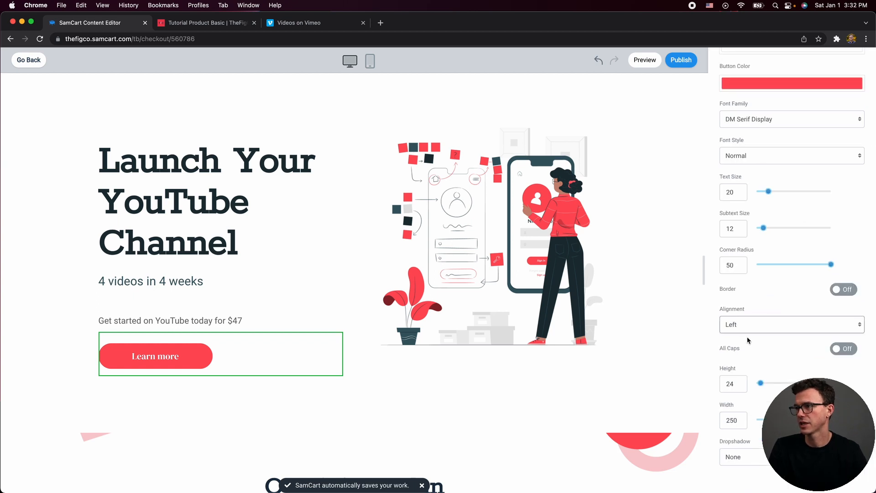
pyautogui.scroll(-1, 785, 420)
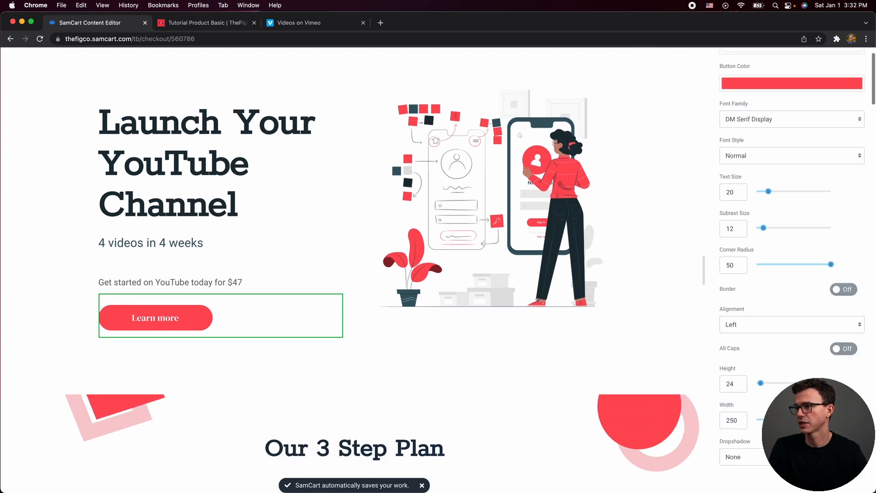
pyautogui.click(744, 456)
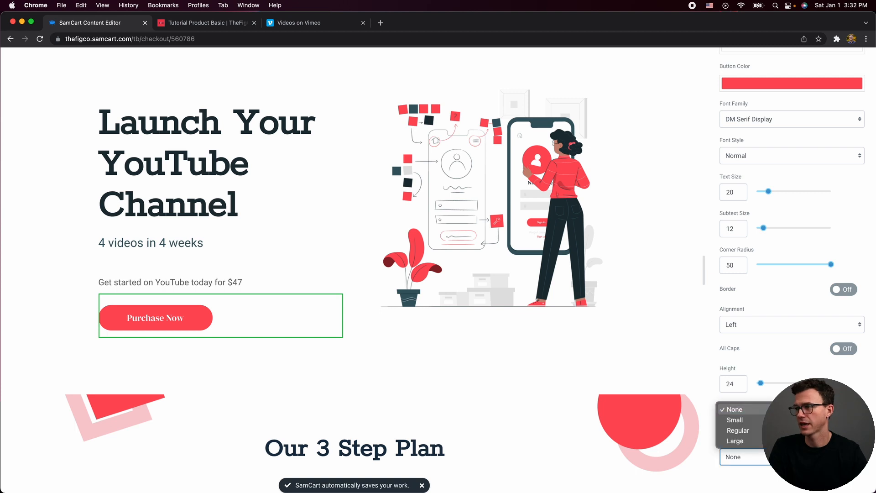
pyautogui.click(737, 420)
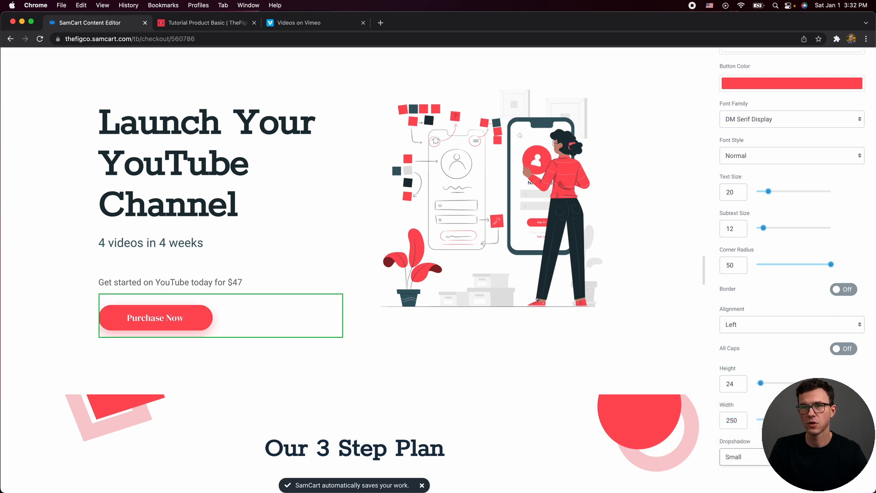
pyautogui.scroll(5, 771, 228)
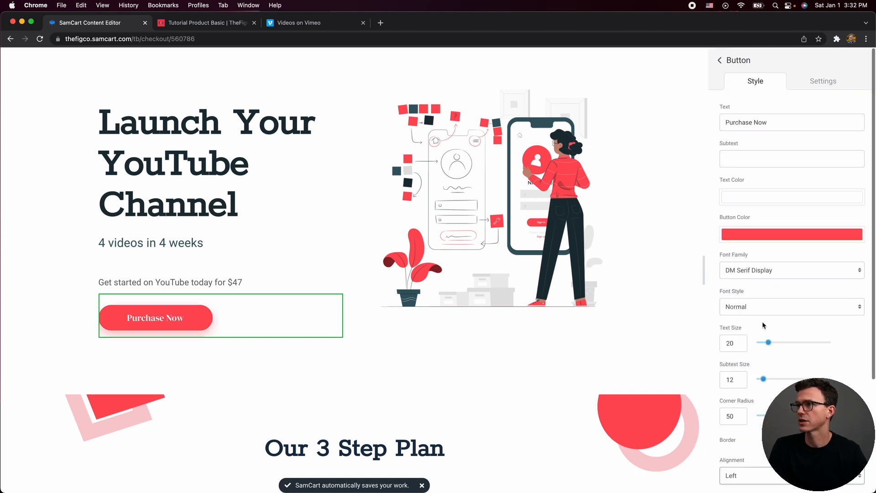
pyautogui.click(815, 83)
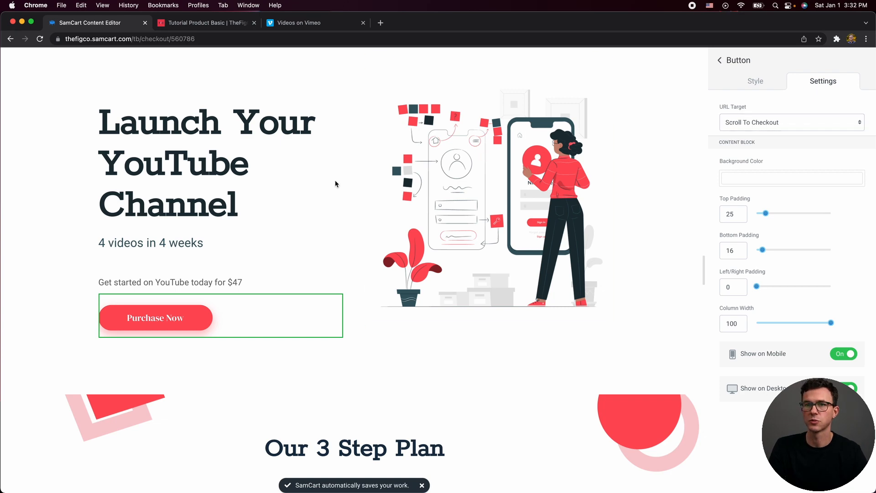
# Review the checkout form further down the page and browse the media library and stock photos for a replacement hero image
pyautogui.scroll(-10, 223, 361)
pyautogui.scroll(-15, 224, 361)
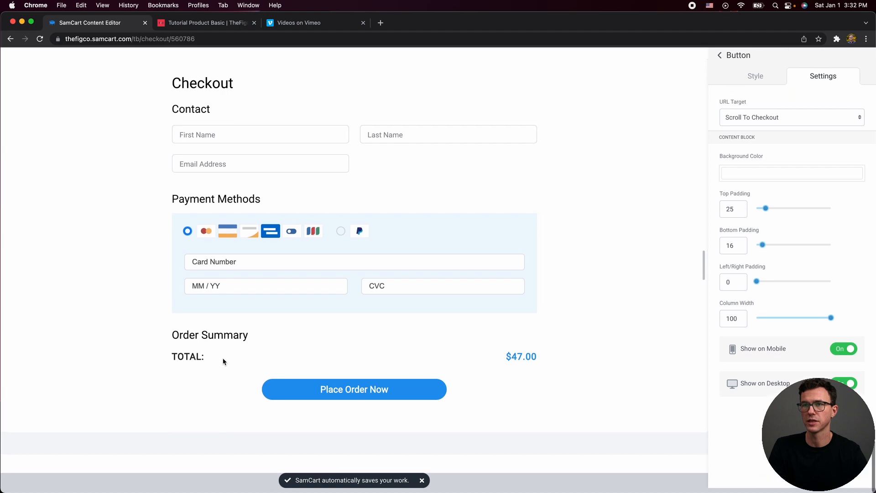
pyautogui.scroll(10, 358, 245)
pyautogui.scroll(15, 358, 245)
pyautogui.click(484, 210)
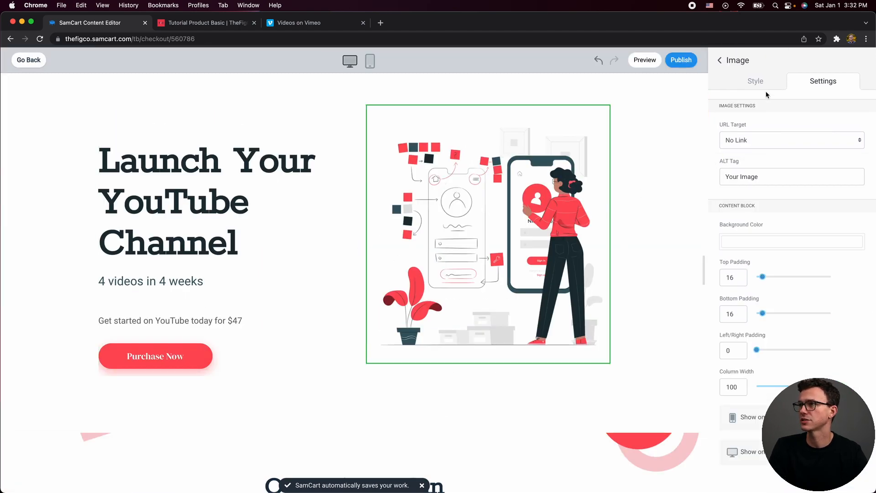
pyautogui.click(754, 82)
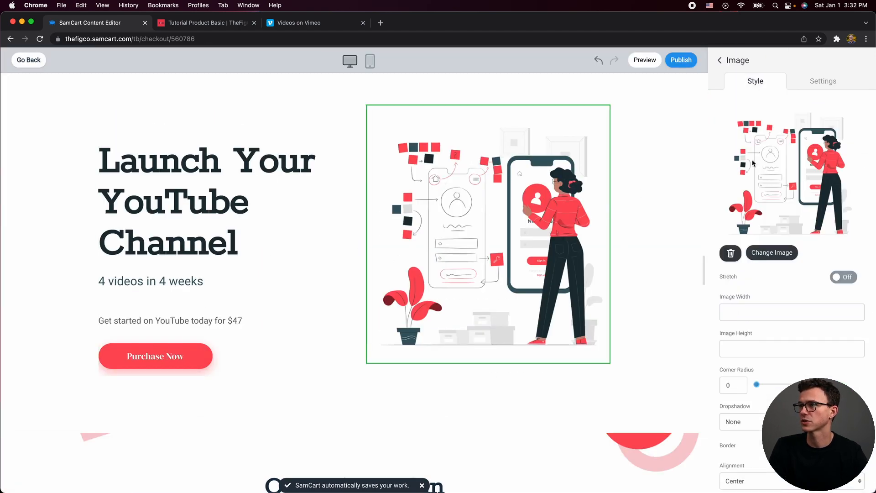
pyautogui.click(772, 253)
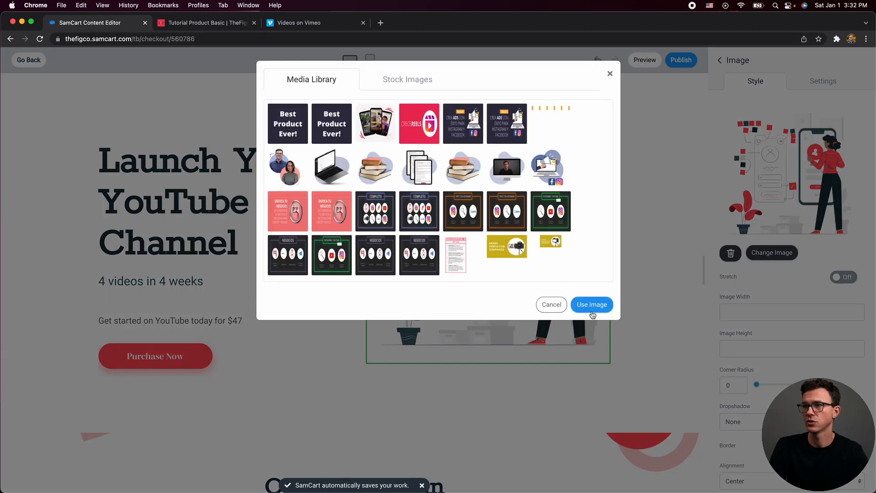
pyautogui.click(406, 80)
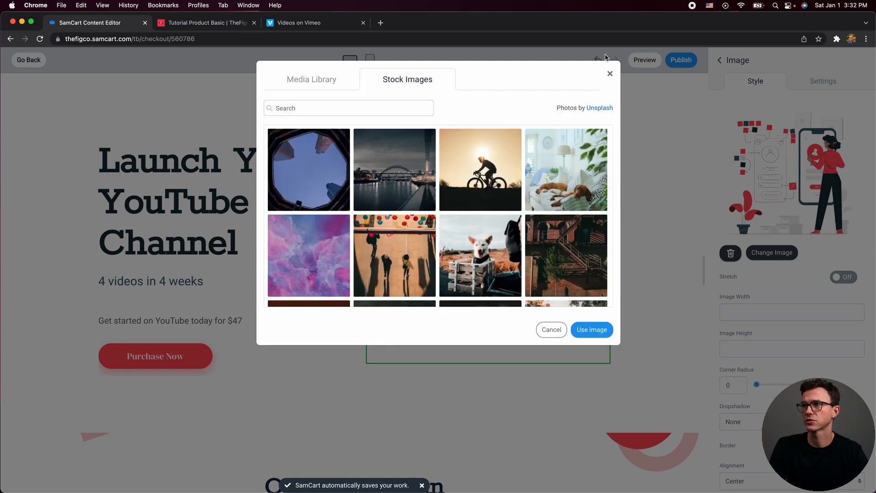
pyautogui.click(610, 74)
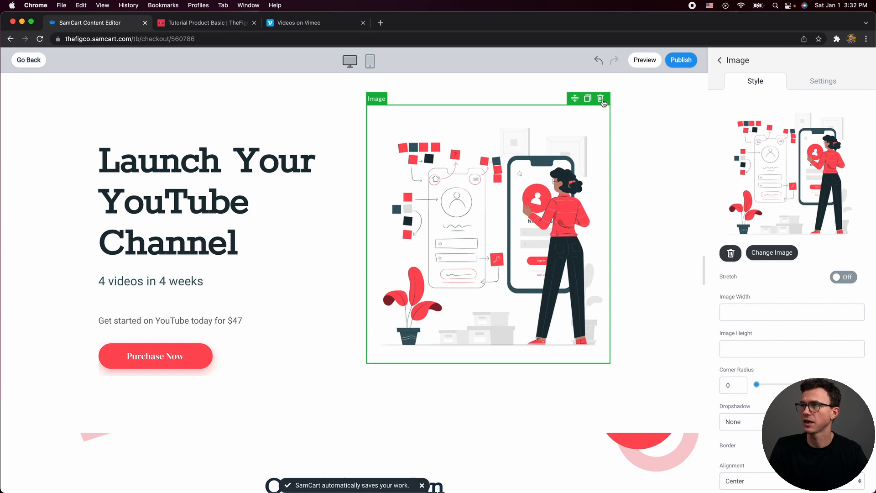
# Delete the hero section's illustration and place a Video block in its spot
pyautogui.click(601, 99)
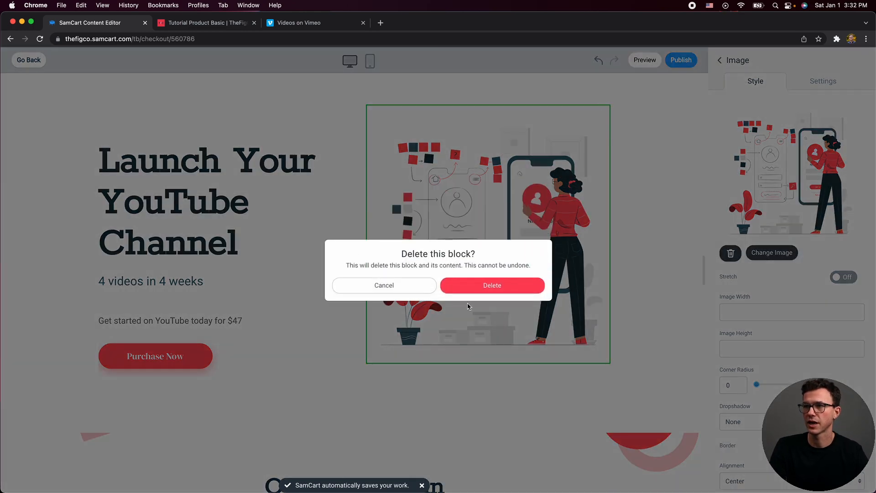
pyautogui.click(484, 288)
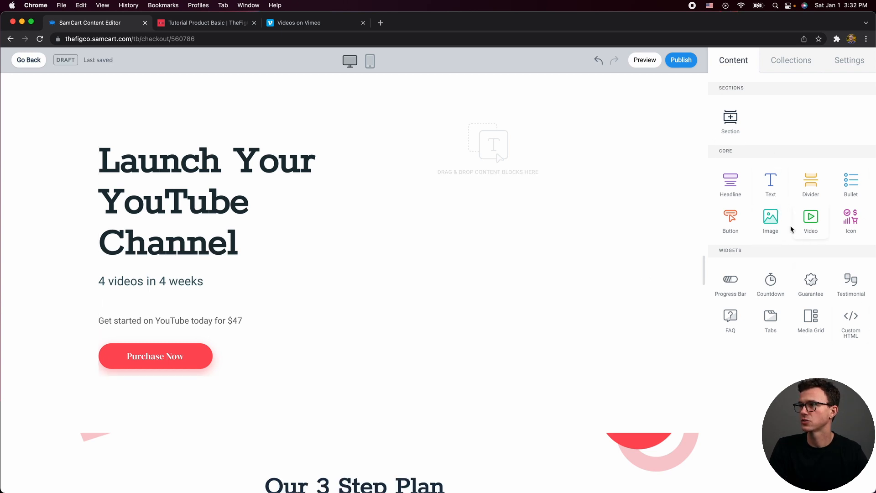
pyautogui.moveTo(808, 224); pyautogui.dragTo(491, 174)
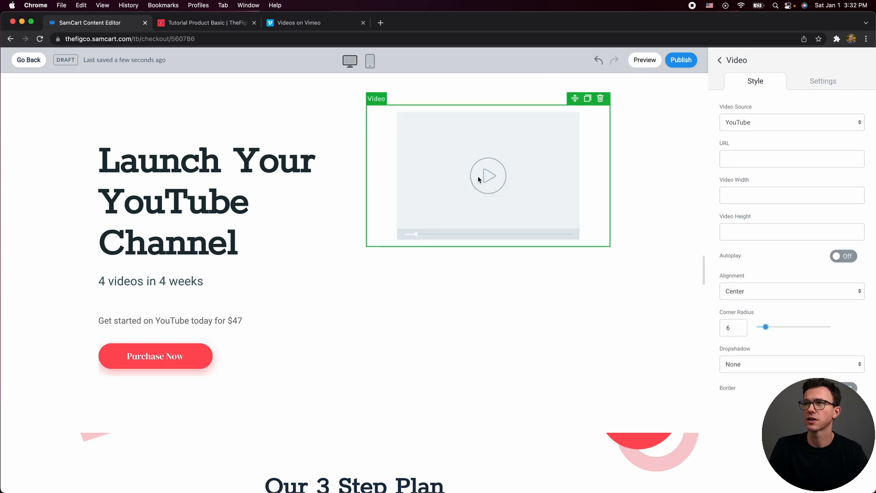
# Set the video source to Vimeo and paste in the video link copied from "Enfoca tu negocio" on the Vimeo site
pyautogui.click(758, 122)
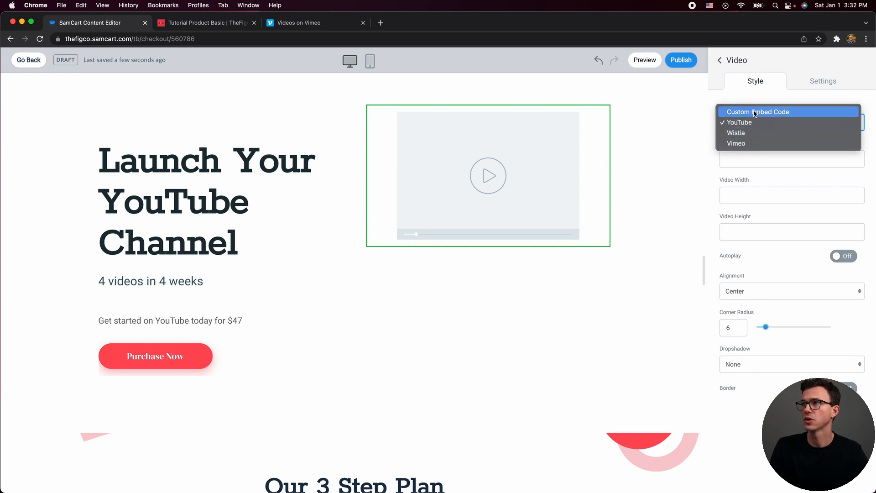
pyautogui.click(750, 144)
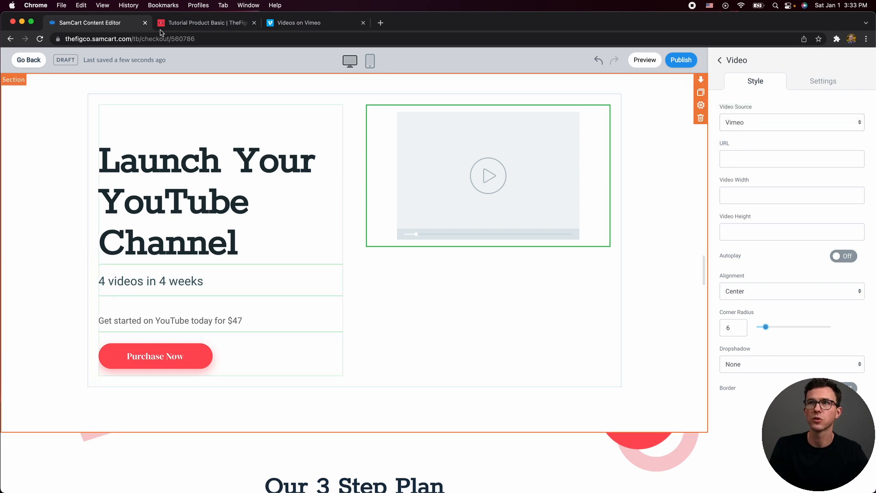
pyautogui.click(285, 24)
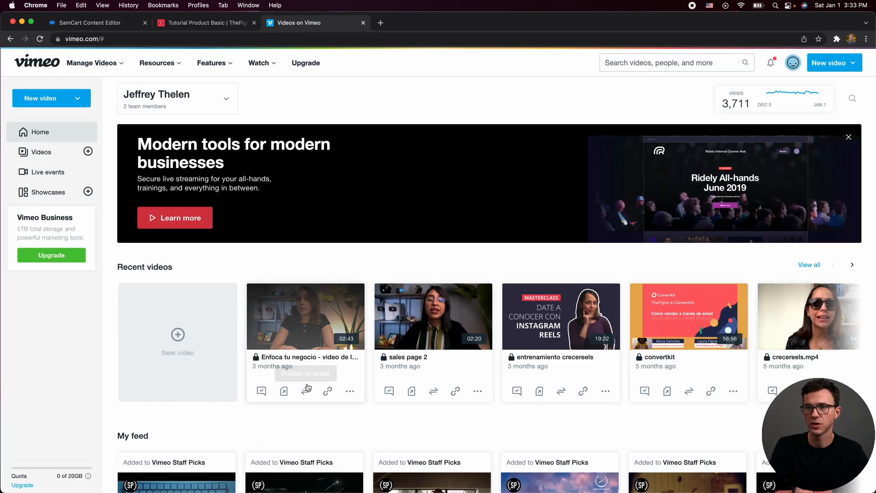
pyautogui.click(327, 393)
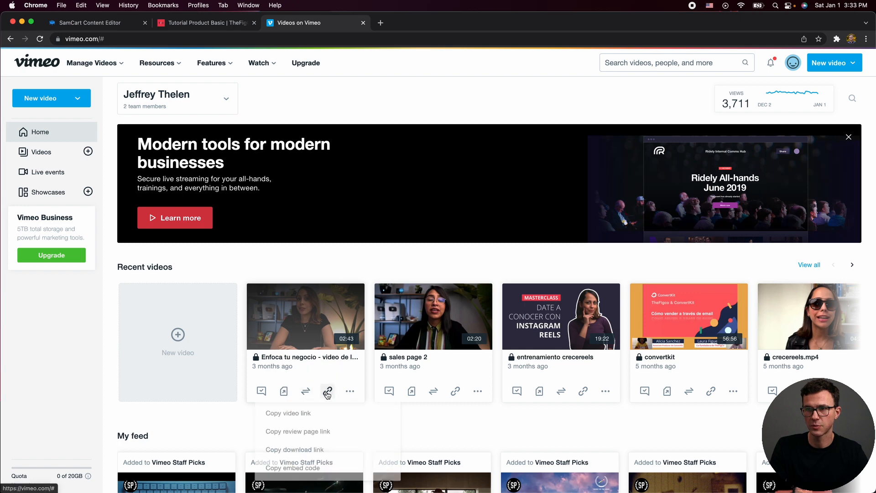
pyautogui.click(299, 413)
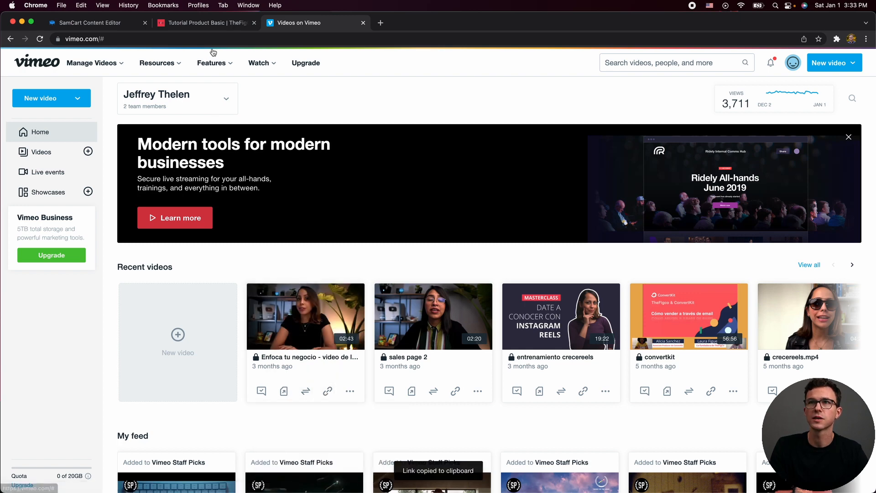
pyautogui.click(91, 23)
pyautogui.click(753, 156)
pyautogui.press('super+v')
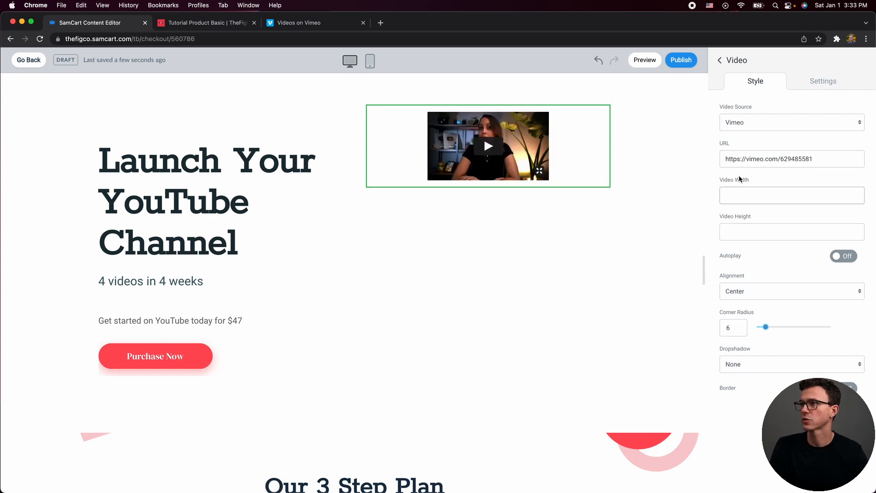
# Set the hero video's height to 300 and its width to 700
pyautogui.click(746, 237)
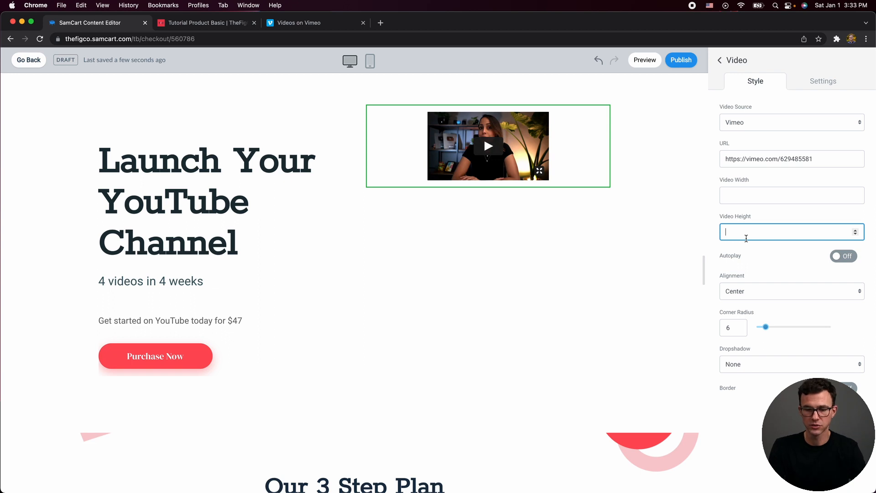
pyautogui.write('400')
pyautogui.click(715, 219)
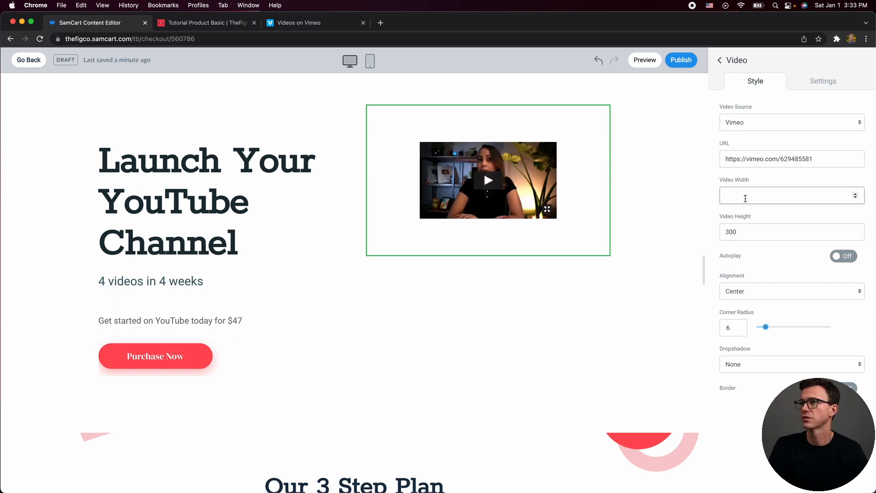
pyautogui.click(745, 199)
pyautogui.write('700')
pyautogui.click(715, 239)
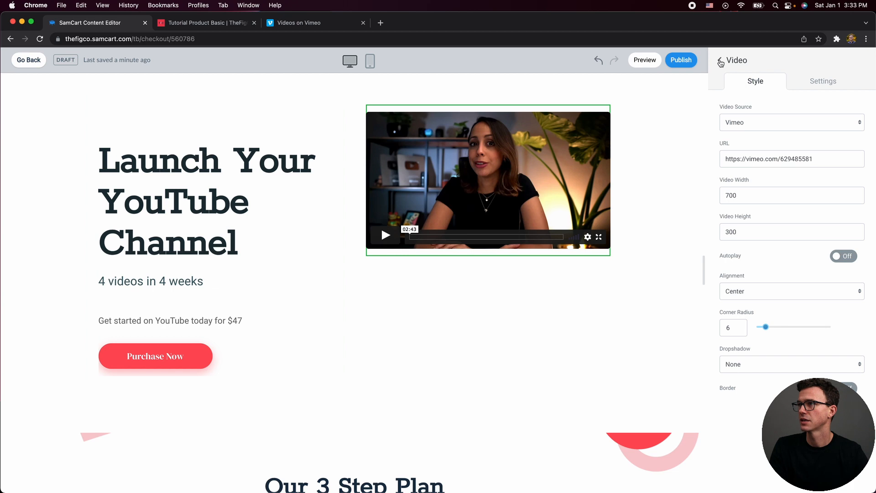
# Increase the hero video block's top padding to 106 and leave its settings
pyautogui.click(823, 83)
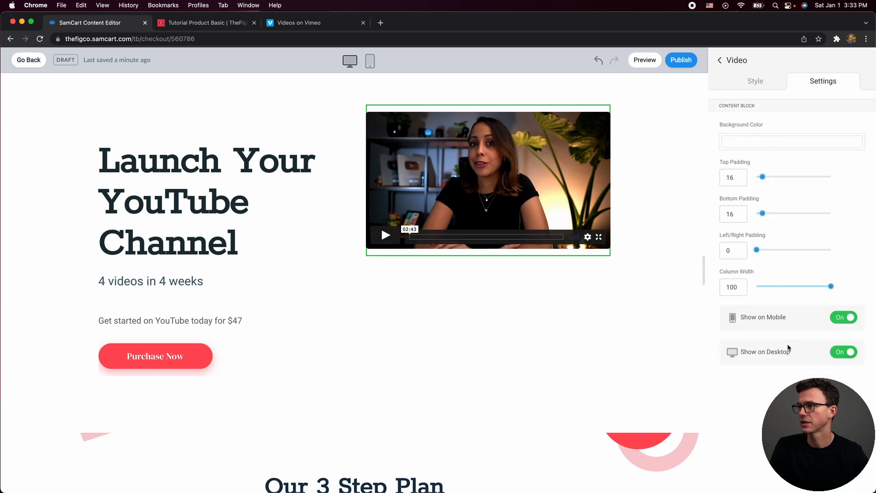
pyautogui.moveTo(764, 176); pyautogui.dragTo(795, 177)
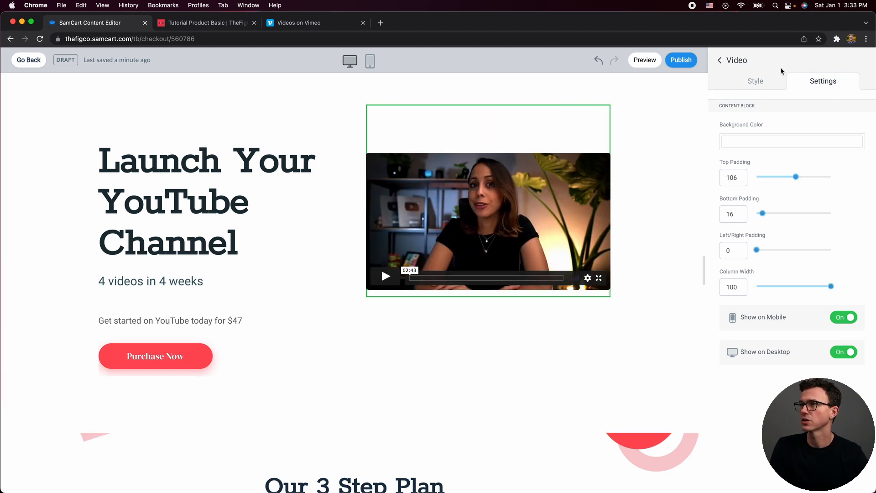
pyautogui.click(721, 61)
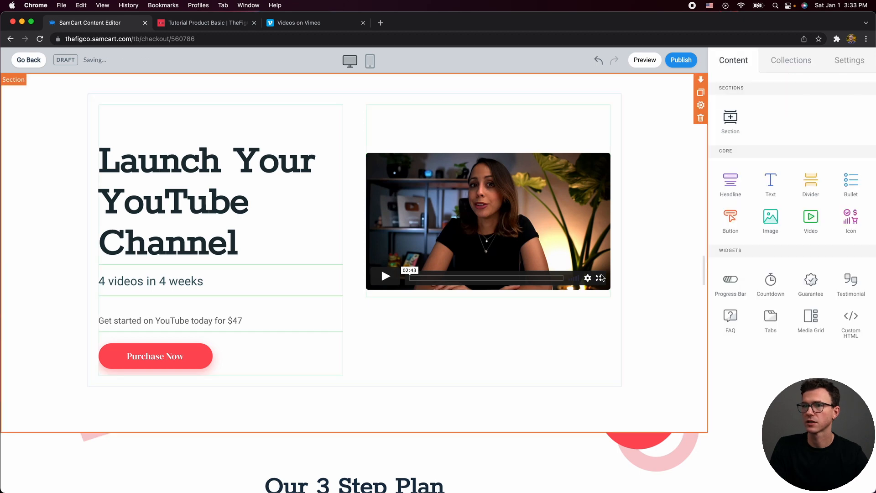
# Change the "Our 3 Step Plan" headline to "Our 2 Step Plan"
pyautogui.scroll(-3, 502, 237)
pyautogui.scroll(-5, 393, 207)
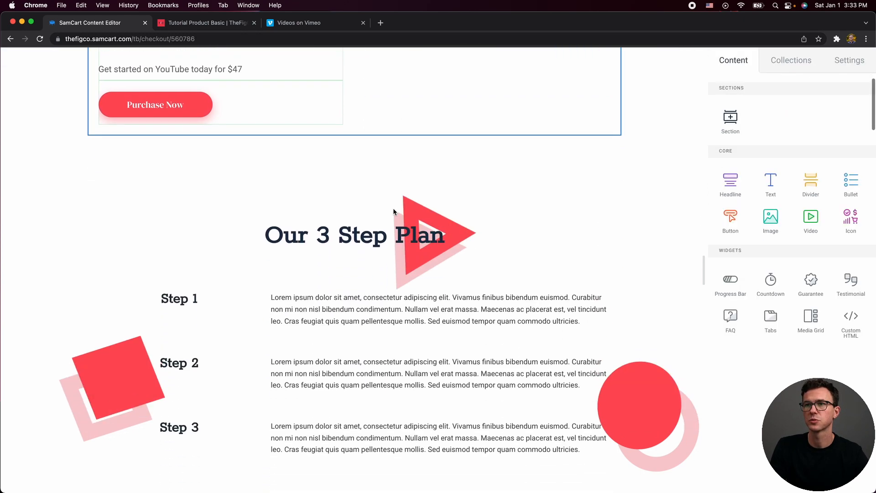
pyautogui.scroll(-3, 349, 268)
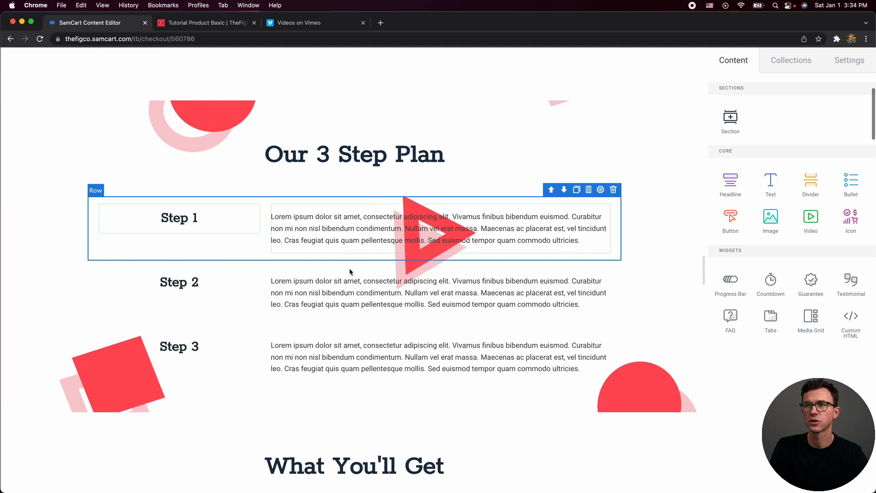
pyautogui.scroll(-1, 388, 221)
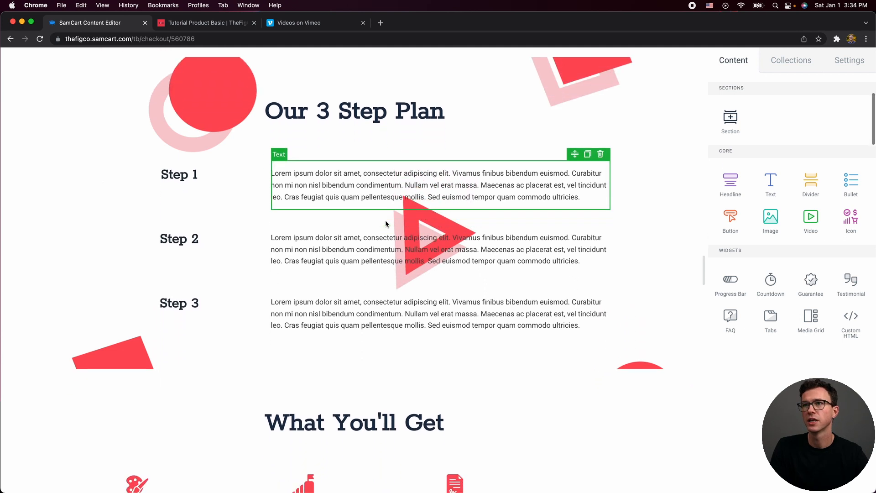
pyautogui.scroll(1, 388, 221)
pyautogui.click(327, 126)
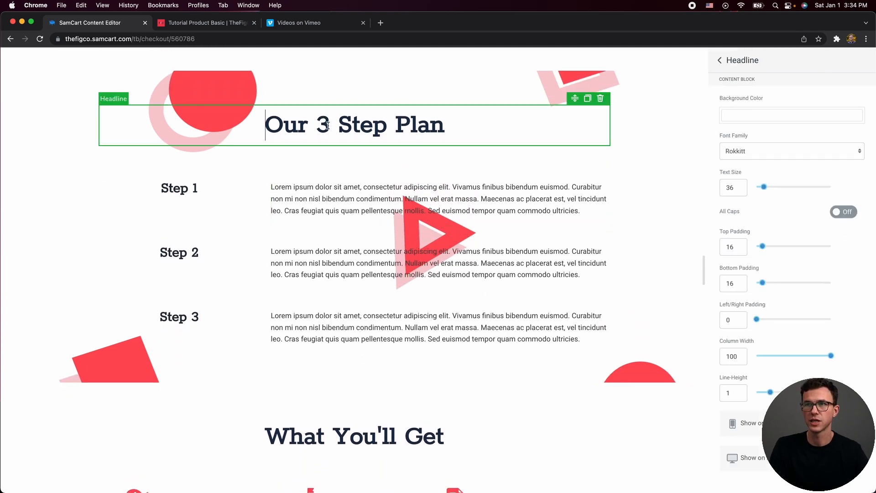
pyautogui.press('BackSpace')
pyautogui.write('2')
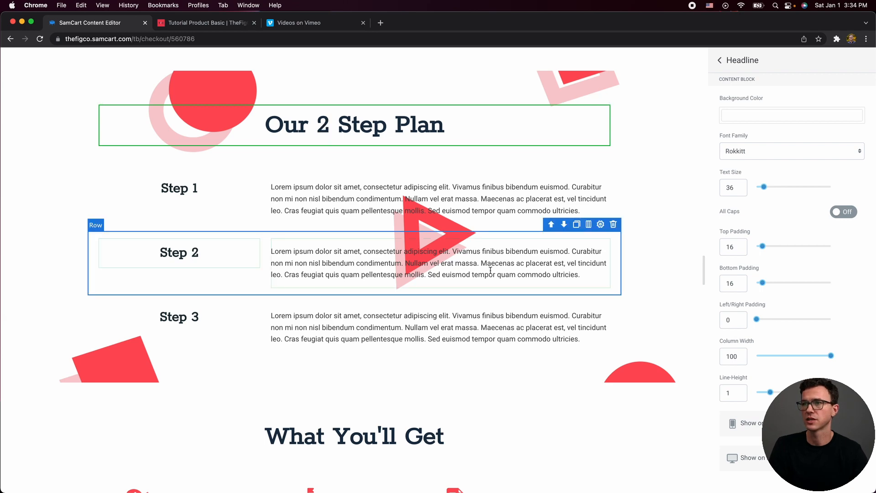
# Delete the entire Step 3 row, including its headline and text, from the step plan section
pyautogui.click(600, 296)
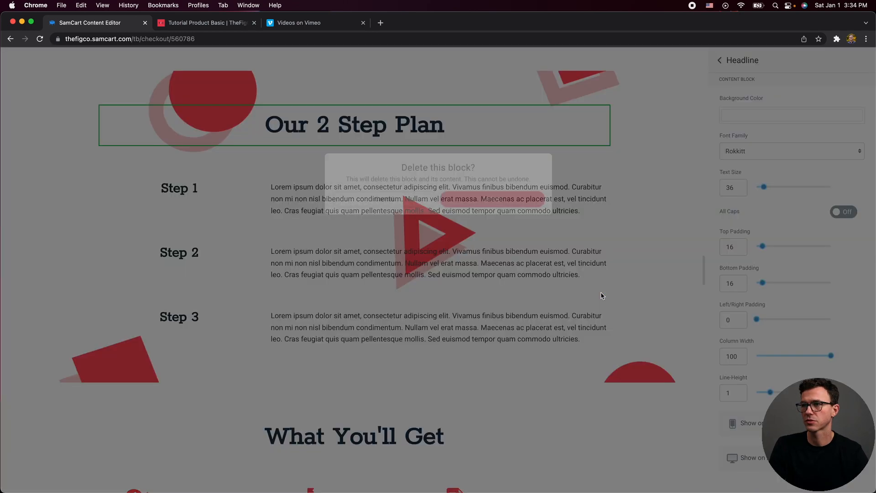
pyautogui.click(413, 283)
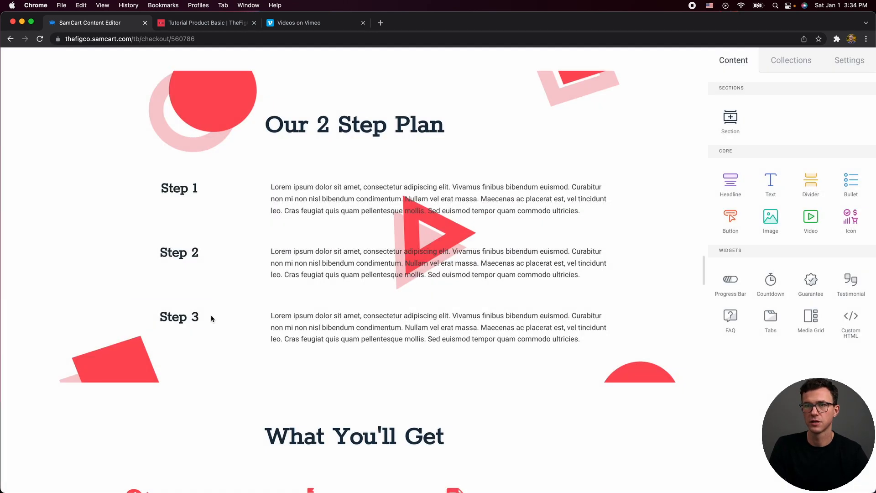
pyautogui.click(212, 318)
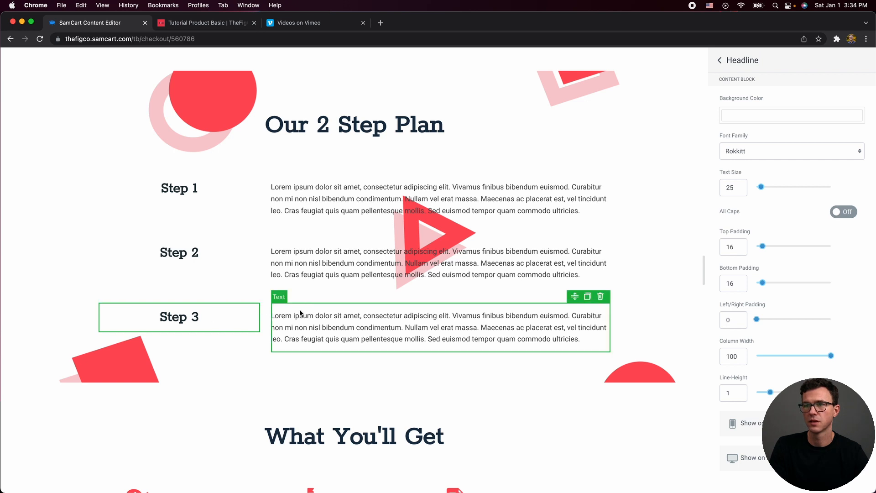
pyautogui.click(333, 312)
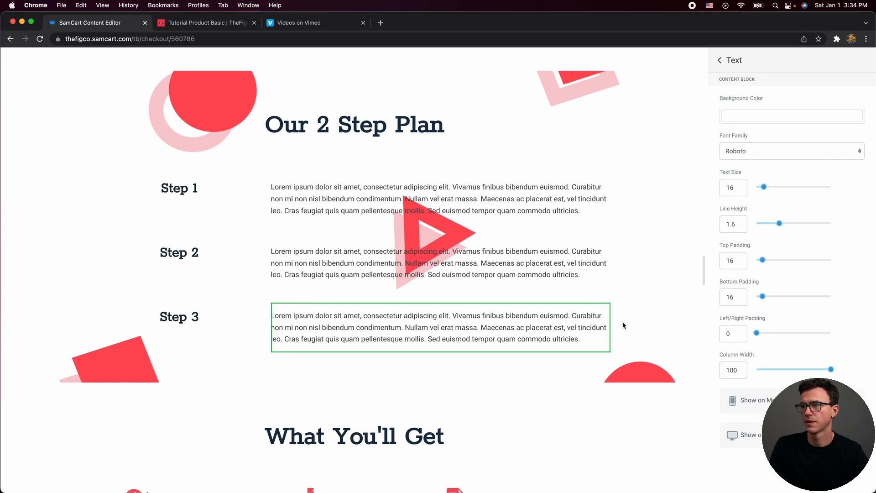
pyautogui.moveTo(608, 300)
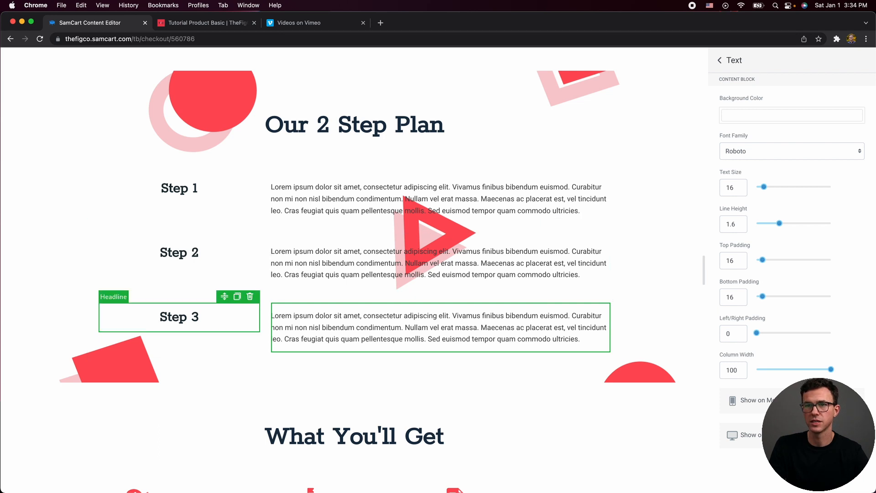
pyautogui.click(170, 318)
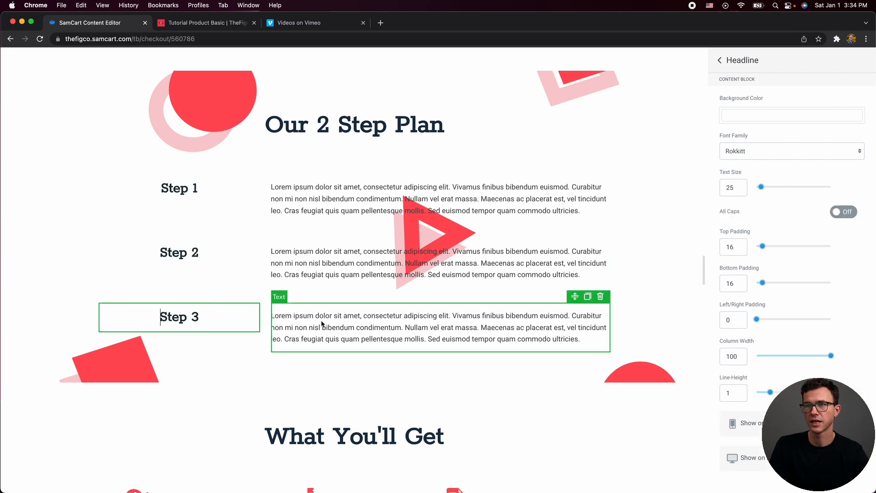
pyautogui.moveTo(611, 301)
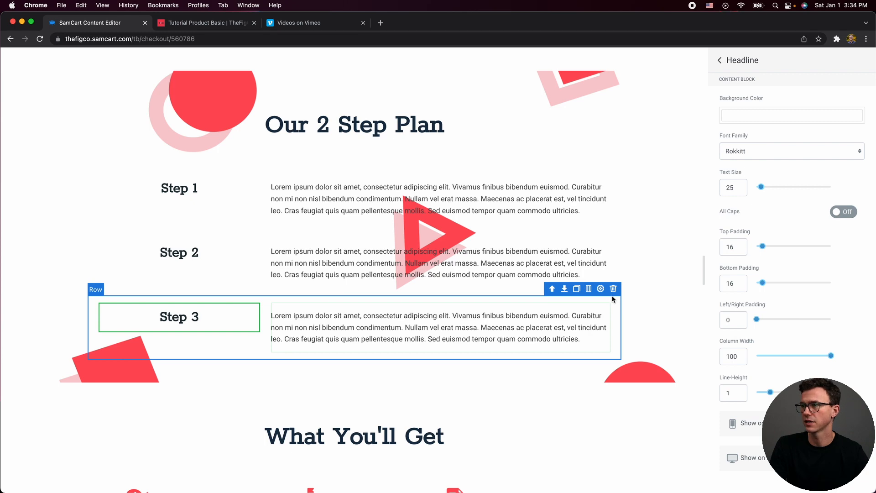
pyautogui.click(615, 289)
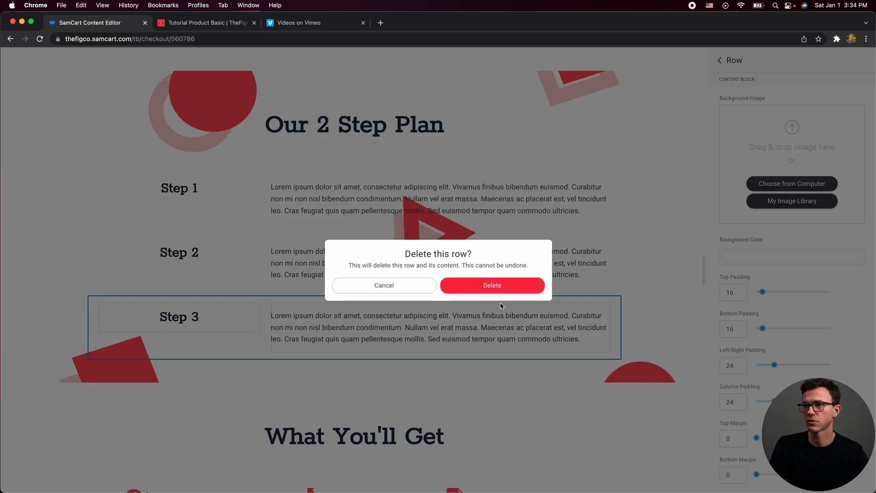
pyautogui.click(494, 286)
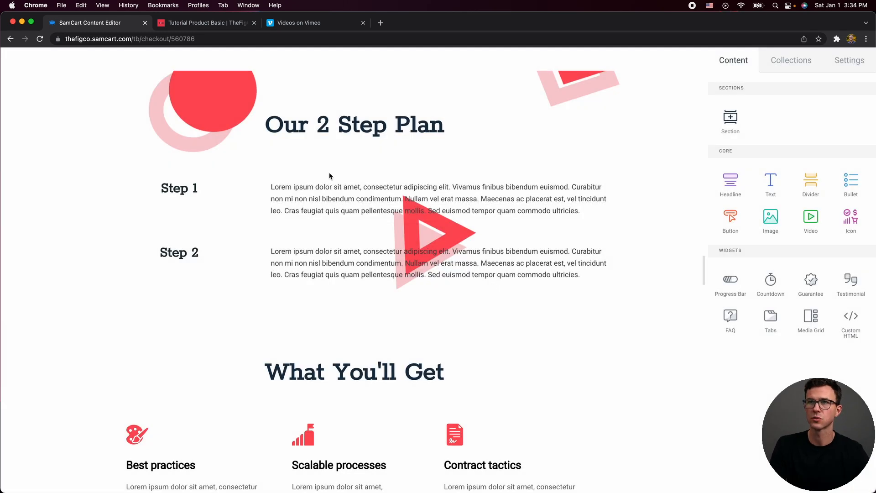
# Replace the "Best practices" heading in the "What You'll Get" section with "Learn to record video" in bold
pyautogui.scroll(-3, 362, 289)
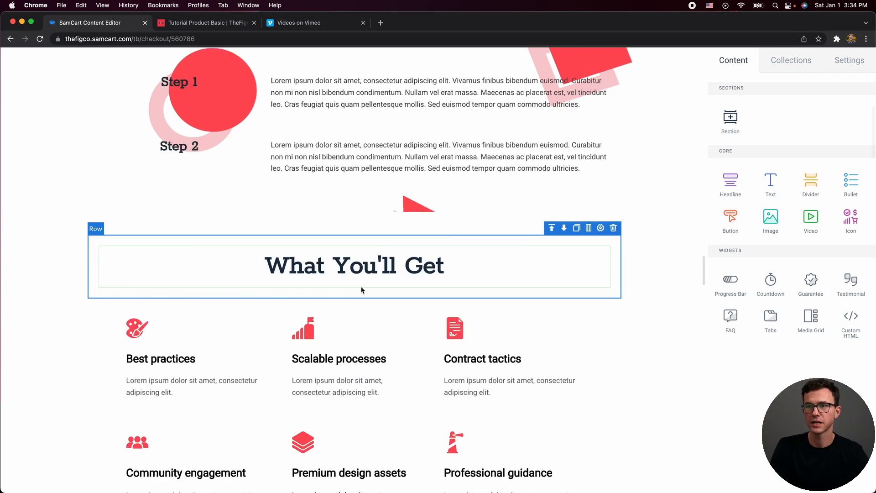
pyautogui.click(148, 365)
pyautogui.tripleClick(151, 356)
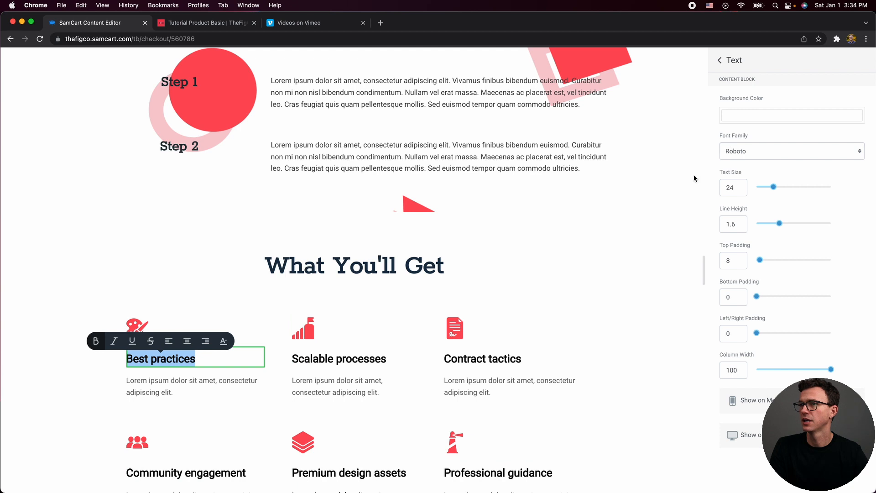
pyautogui.write('a')
pyautogui.write('Learn to recor')
pyautogui.write('d video')
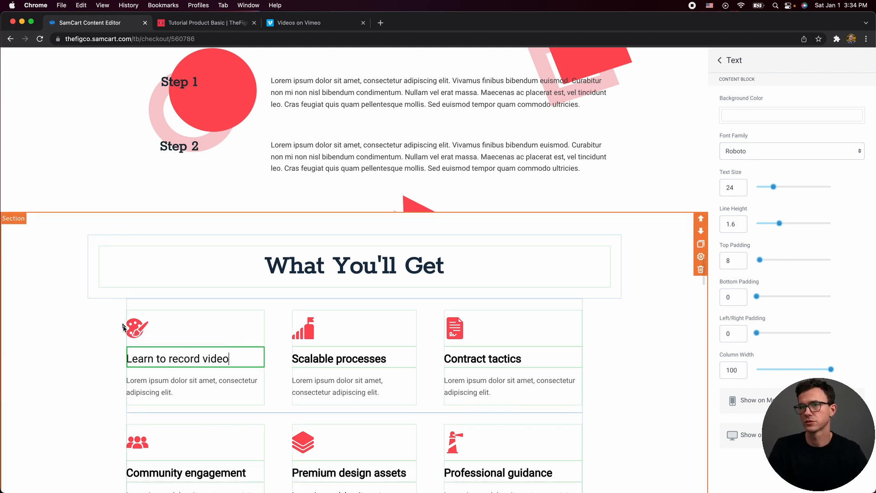
pyautogui.moveTo(231, 358); pyautogui.dragTo(87, 338)
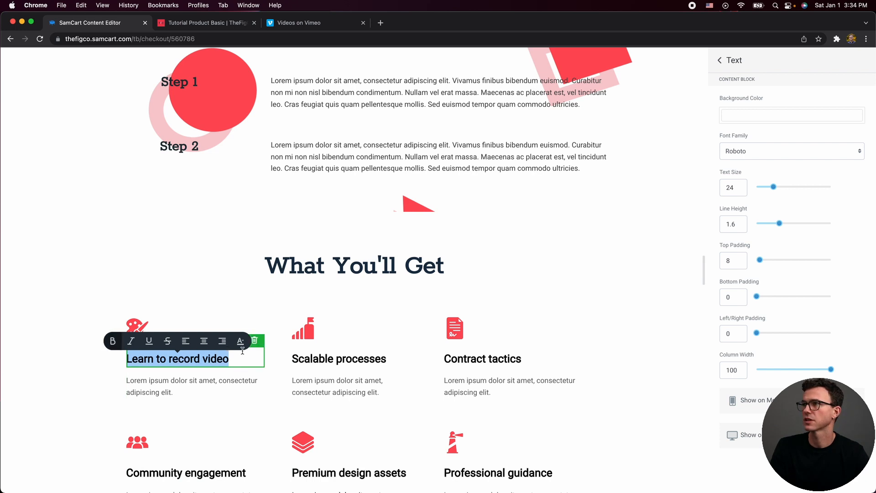
pyautogui.click(723, 260)
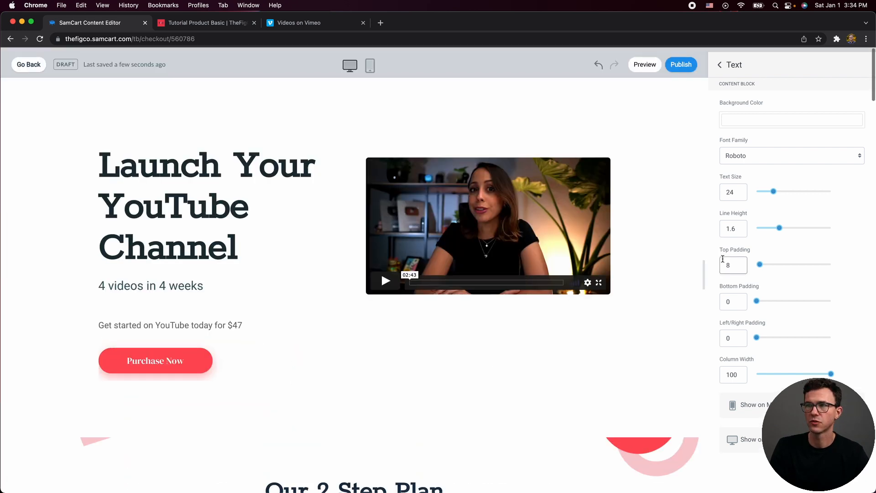
# Set the page's headline font style to Bold in the font settings and return to the content blocks
pyautogui.click(721, 61)
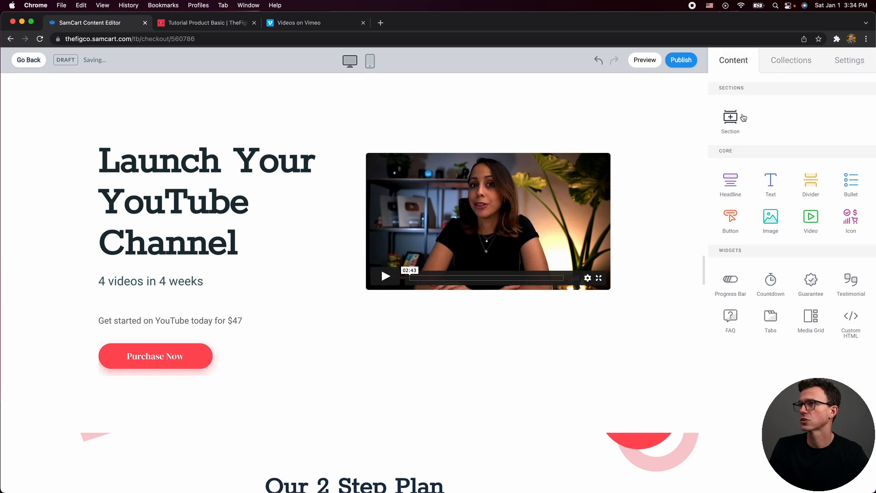
pyautogui.click(830, 68)
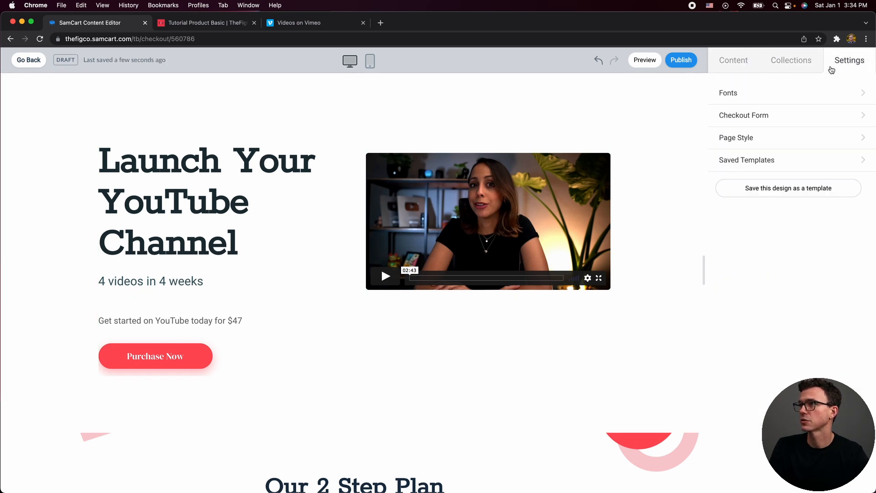
pyautogui.click(724, 100)
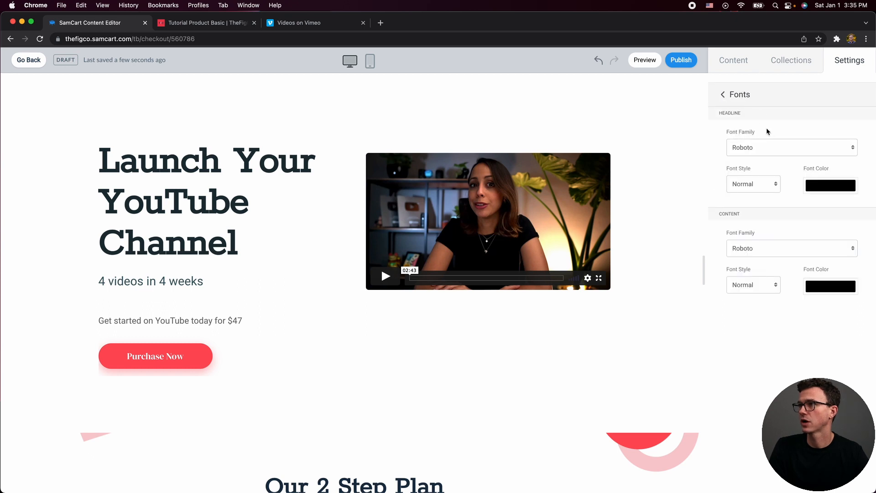
pyautogui.click(762, 186)
pyautogui.click(759, 192)
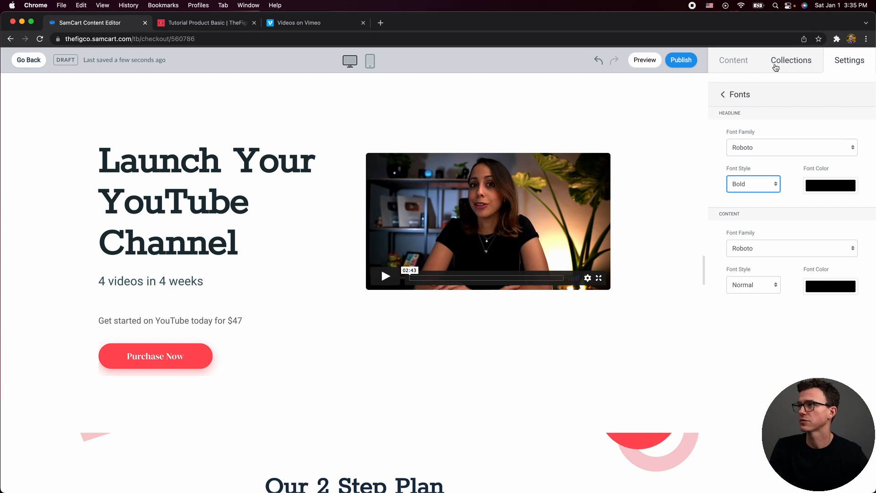
pyautogui.click(733, 61)
# Remove the background image from the "Our 2 Step Plan" section
pyautogui.scroll(-8, 585, 242)
pyautogui.scroll(-3, 585, 240)
pyautogui.scroll(3, 584, 241)
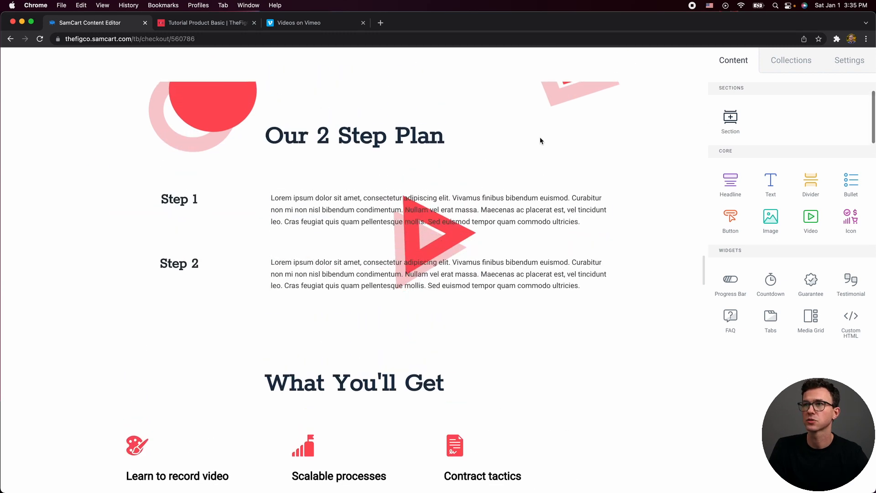
pyautogui.scroll(2, 649, 146)
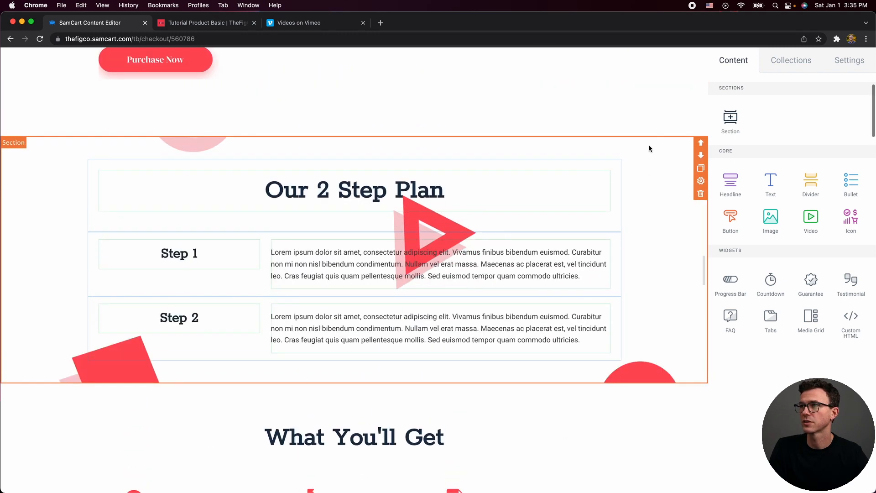
pyautogui.click(701, 182)
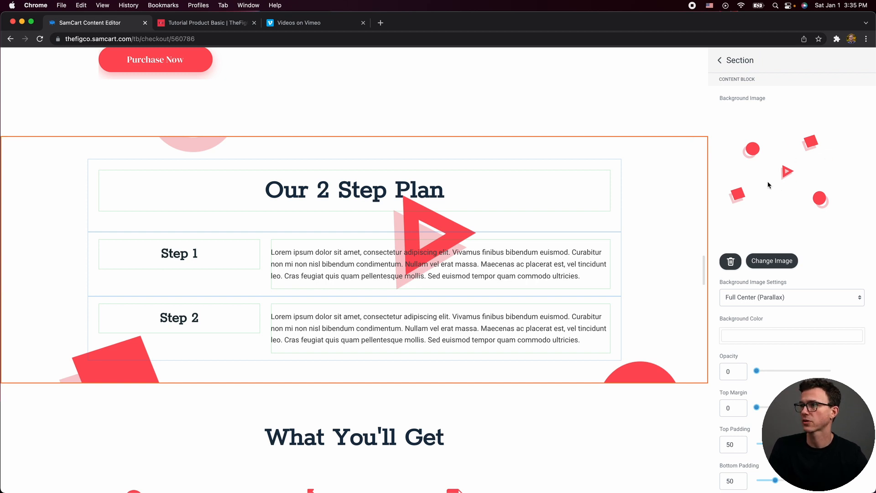
pyautogui.click(731, 262)
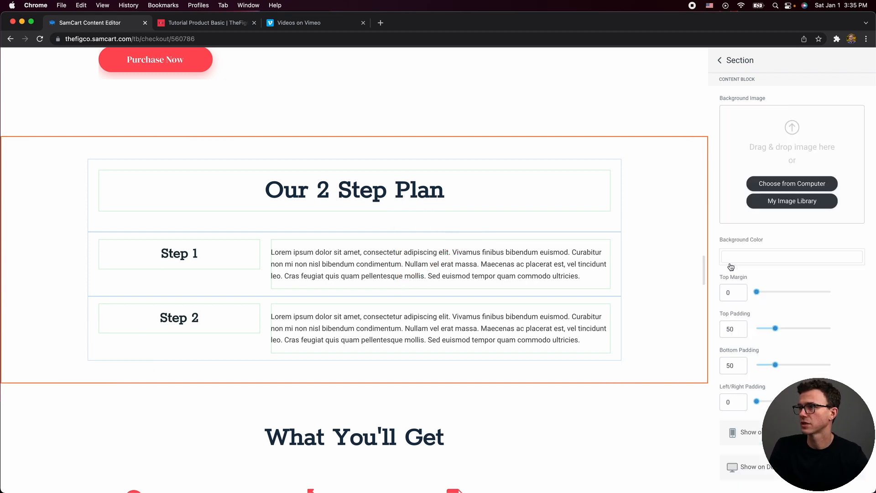
# Give the "Our 2 Step Plan" section the light gray background color E6E6E6
pyautogui.click(758, 253)
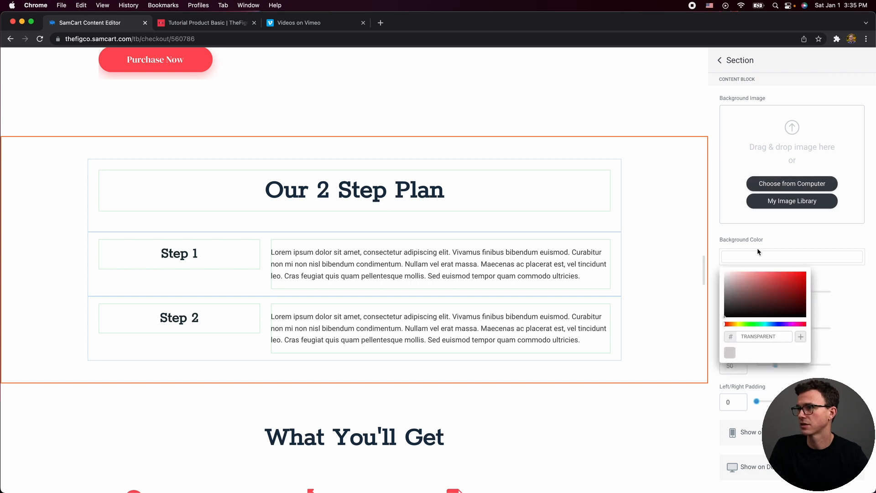
pyautogui.click(726, 316)
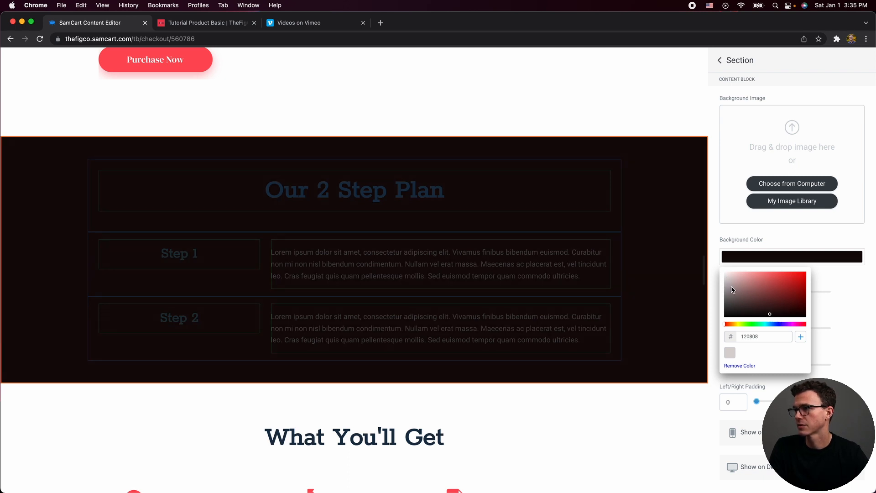
pyautogui.click(728, 287)
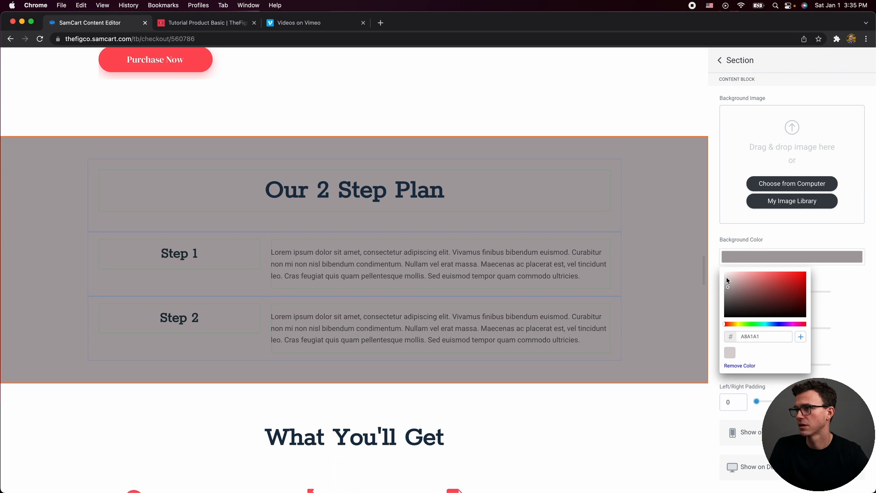
pyautogui.click(724, 277)
pyautogui.click(725, 277)
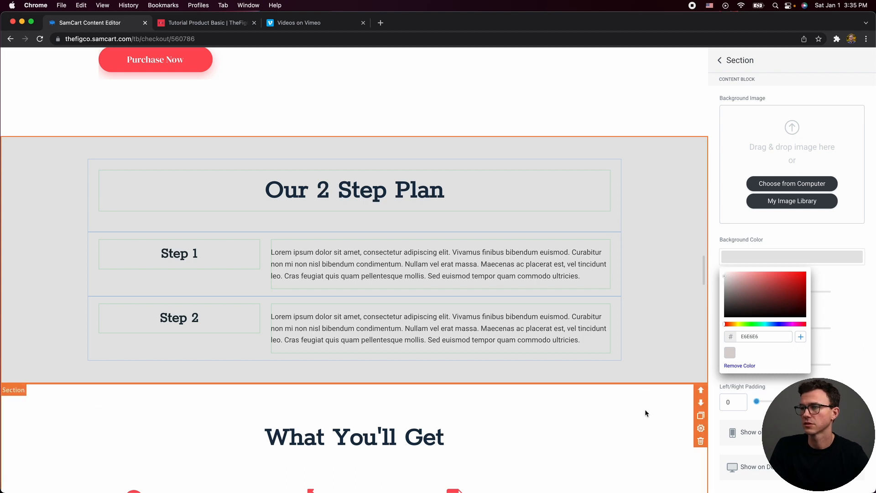
pyautogui.click(650, 396)
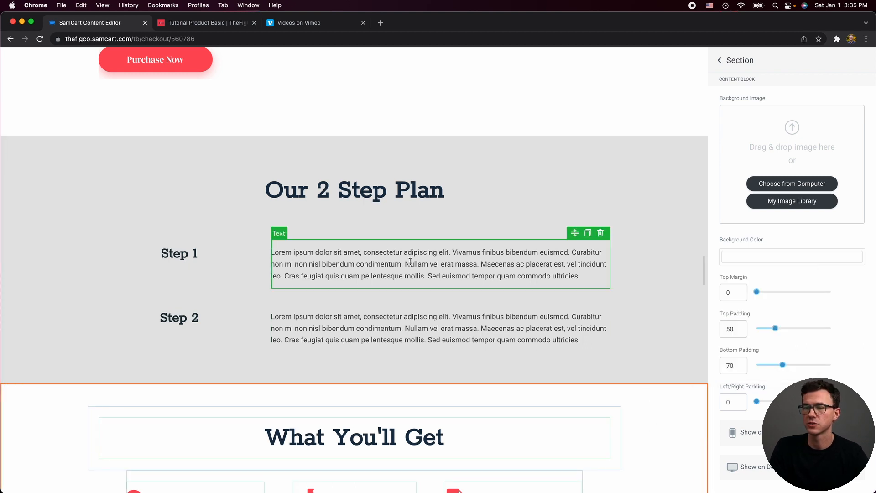
# Delete the logos image beside "As Featured On" and undo the deletion
pyautogui.scroll(-5, 409, 261)
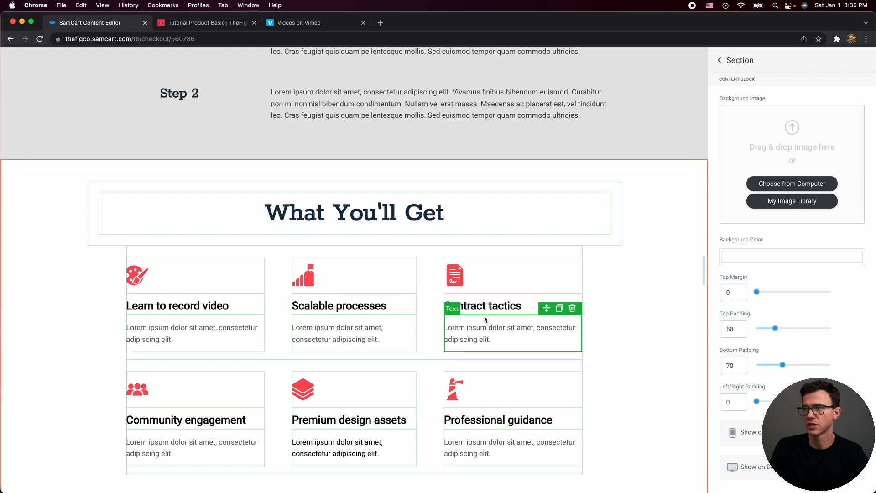
pyautogui.click(504, 336)
pyautogui.scroll(-5, 602, 409)
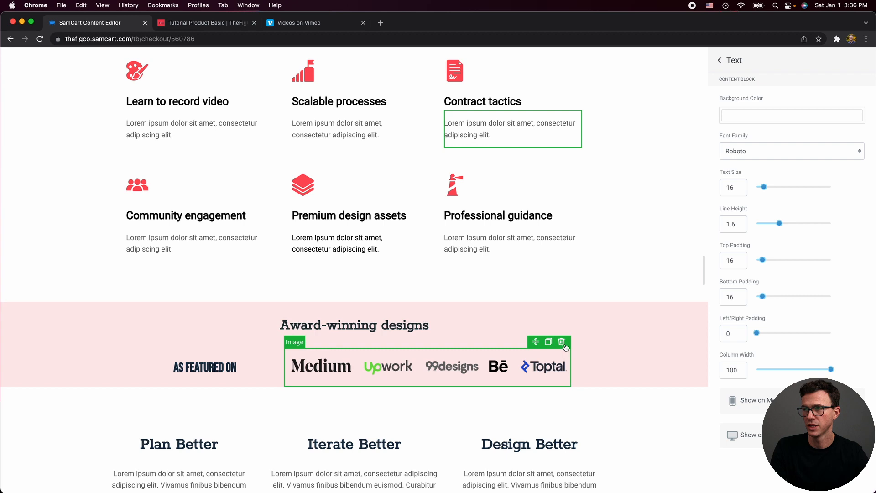
pyautogui.click(565, 345)
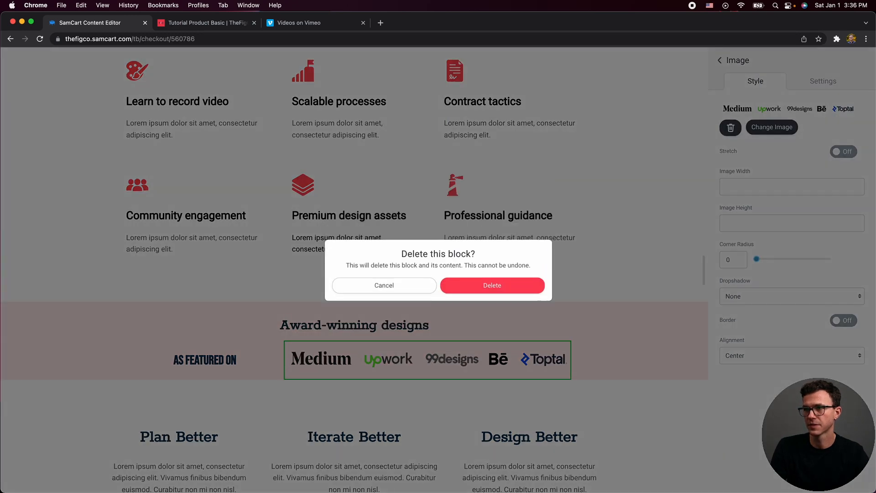
pyautogui.click(493, 285)
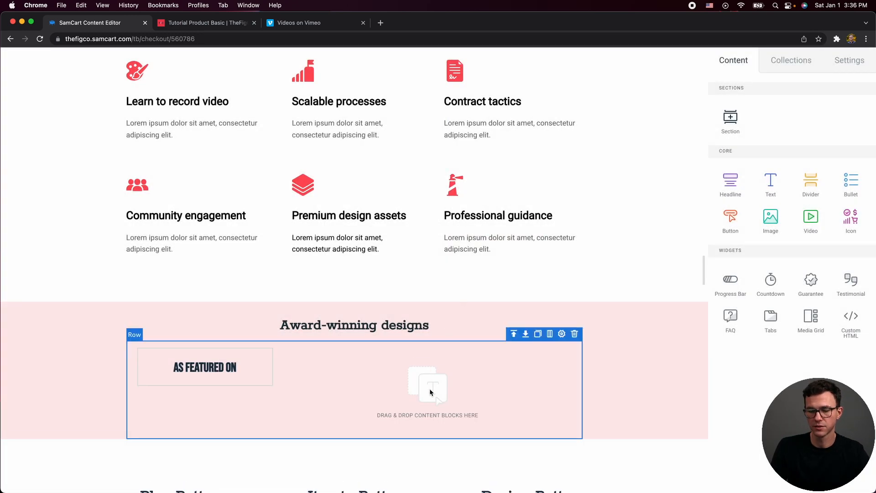
pyautogui.press('super+z')
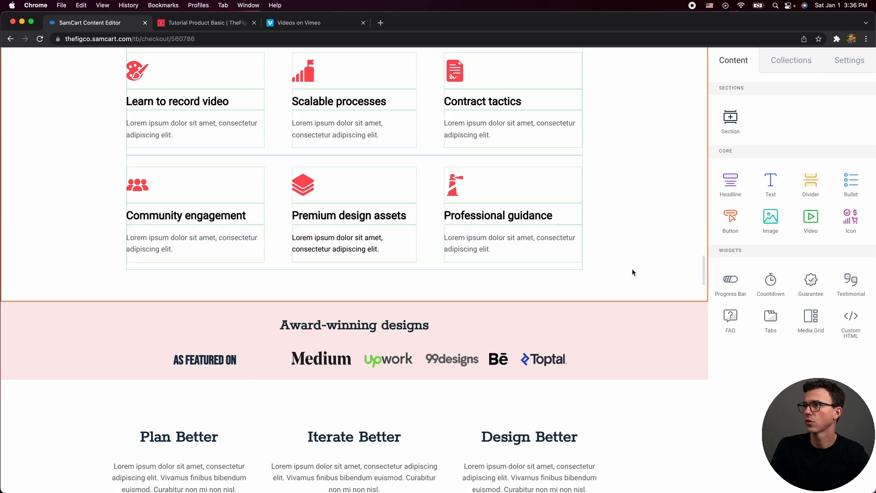
# Browse the media library for a replacement for the "As Featured On" logos image and close it
pyautogui.click(438, 366)
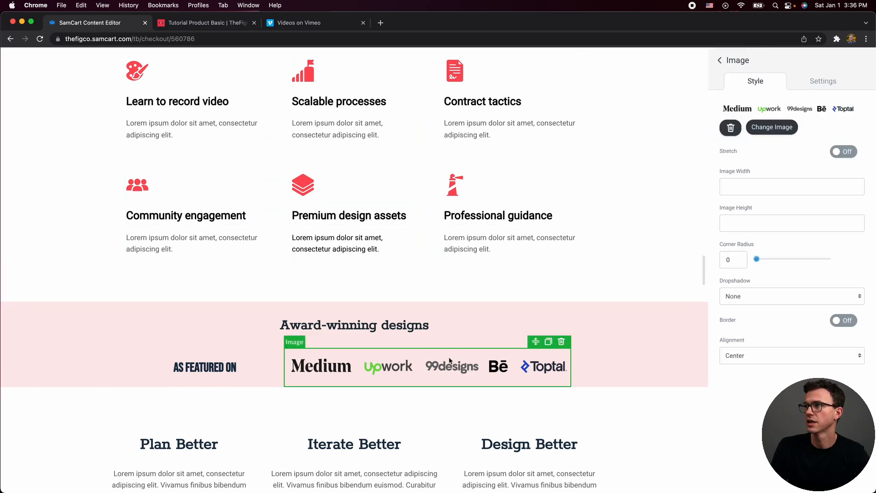
pyautogui.click(762, 128)
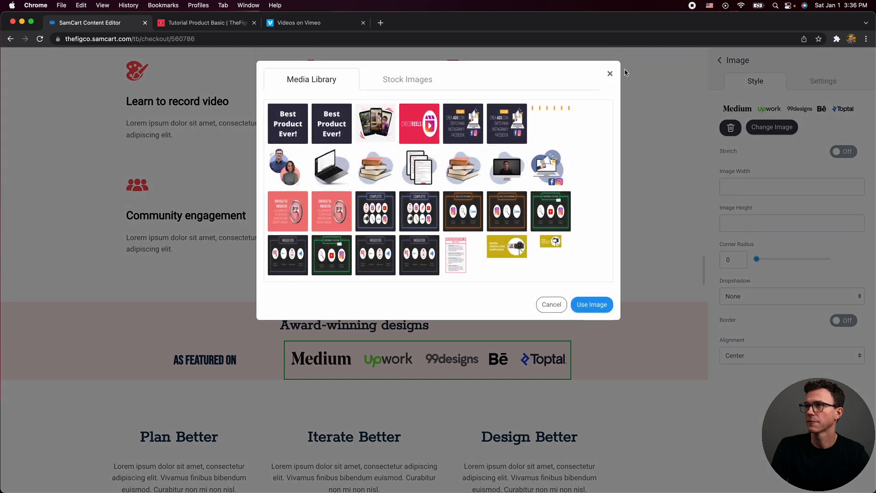
pyautogui.click(610, 74)
# Add a button block directly above the "Rebuild Your Process" headline and set its text to "Purchase Now"
pyautogui.scroll(-6, 446, 336)
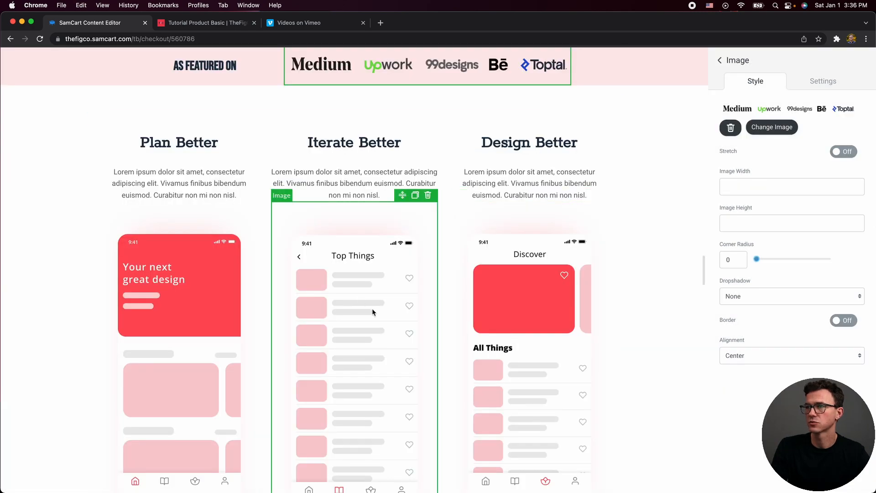
pyautogui.scroll(-4, 609, 290)
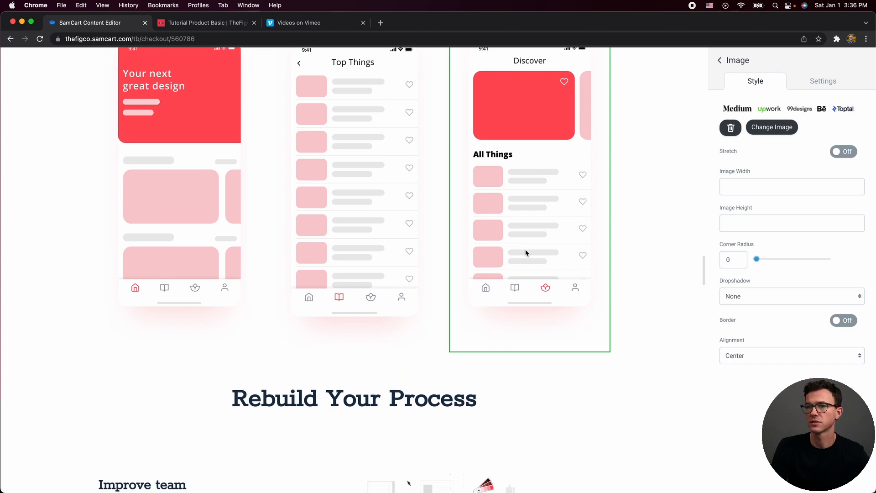
pyautogui.scroll(-1, 525, 250)
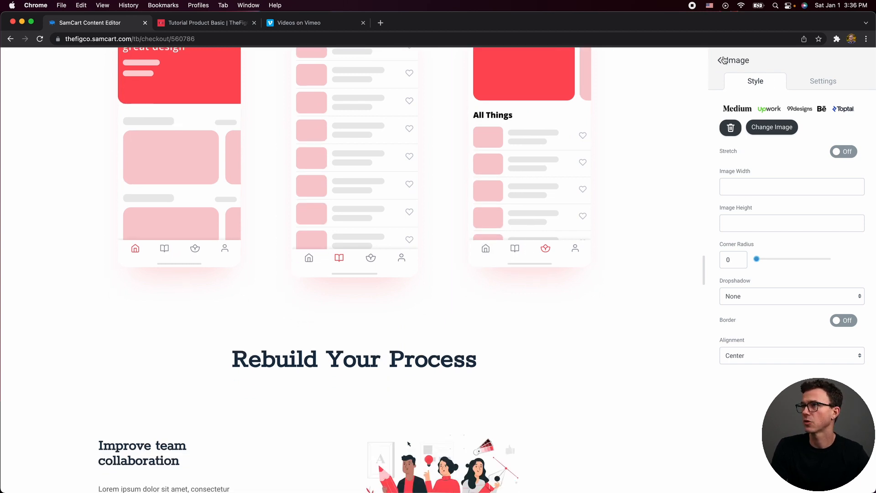
pyautogui.click(724, 60)
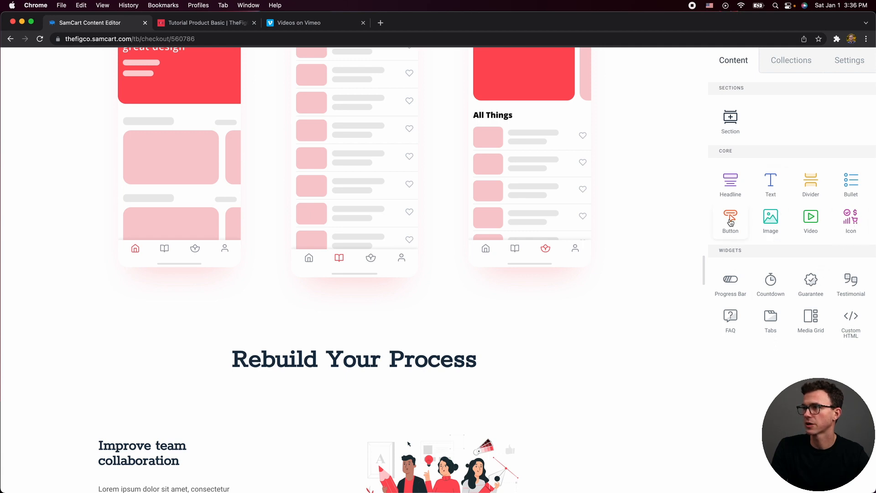
pyautogui.moveTo(731, 219); pyautogui.dragTo(370, 345)
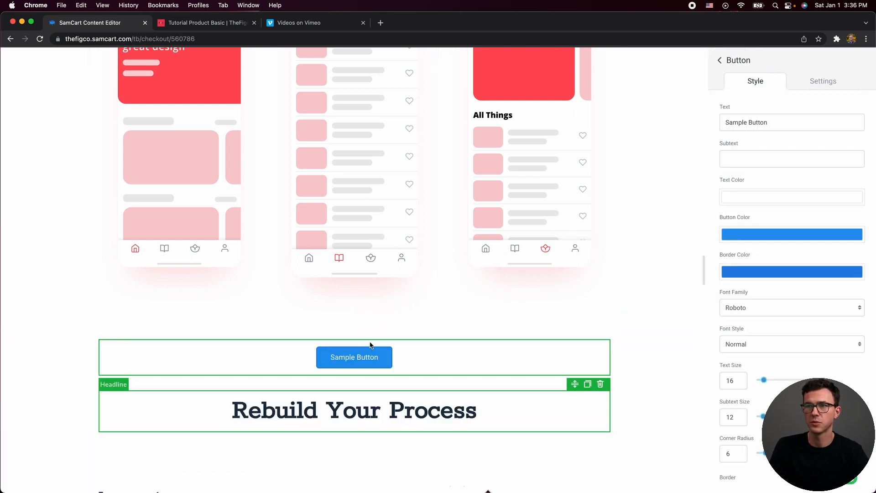
pyautogui.tripleClick(364, 362)
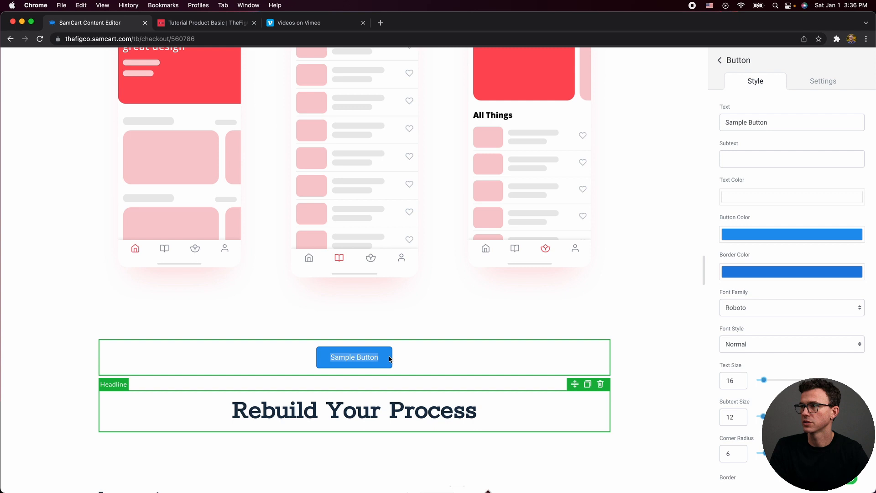
pyautogui.tripleClick(785, 119)
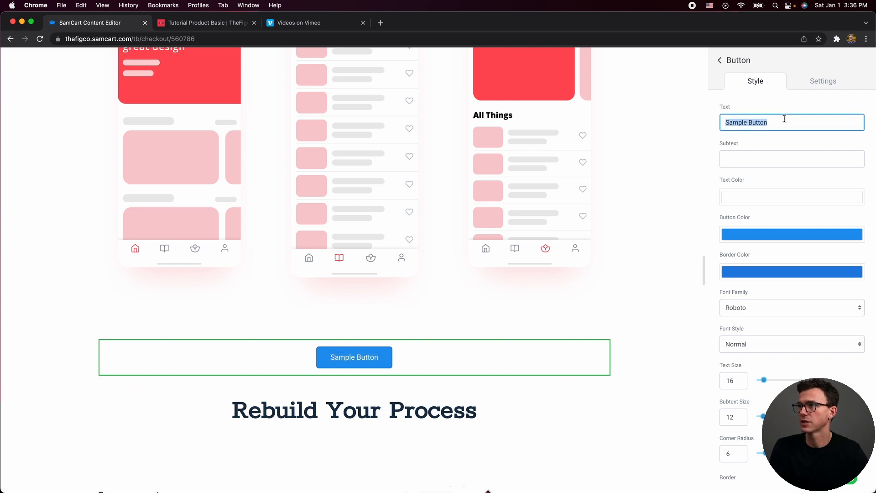
pyautogui.write('Purchase Now')
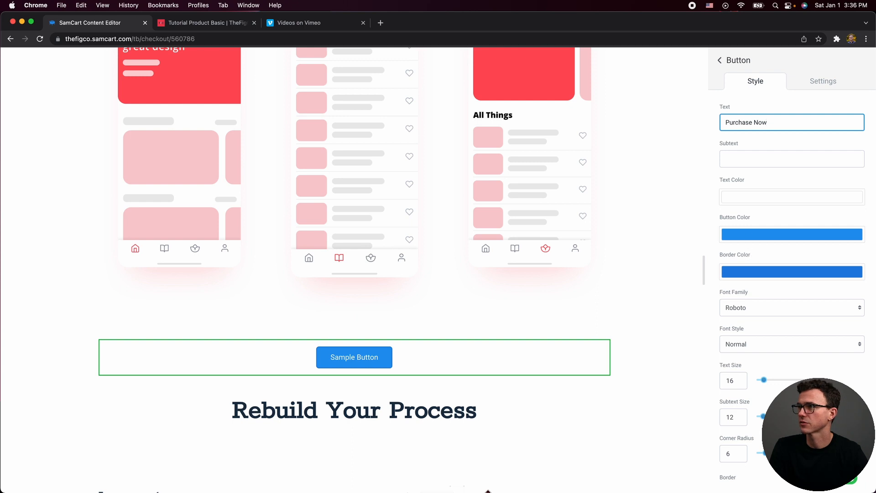
# Change the "Purchase Now" button's fill color to red EF202E
pyautogui.click(743, 235)
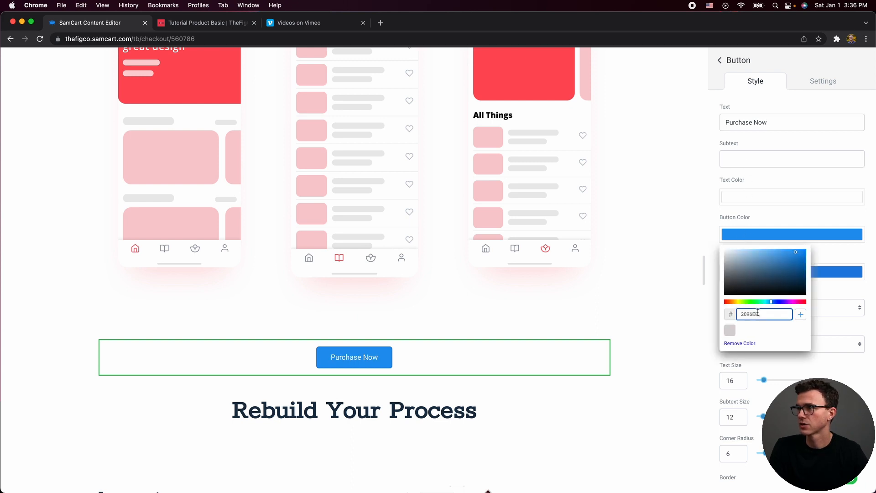
pyautogui.click(804, 302)
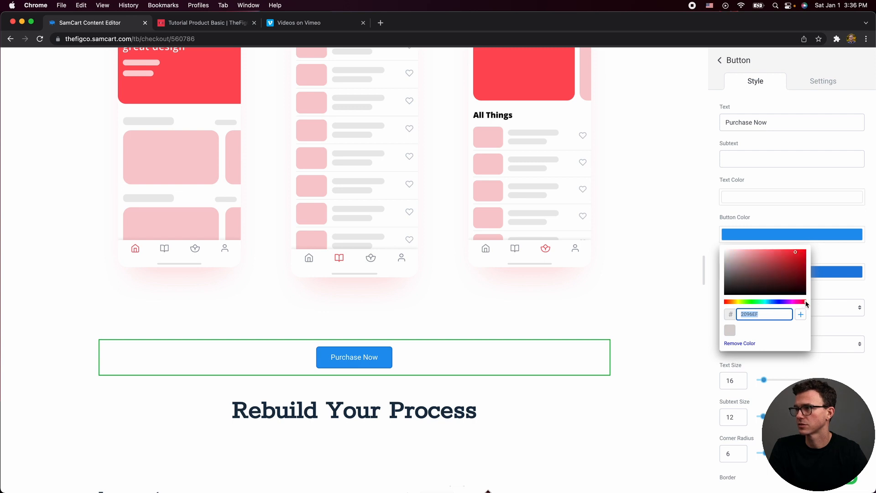
pyautogui.doubleClick(753, 315)
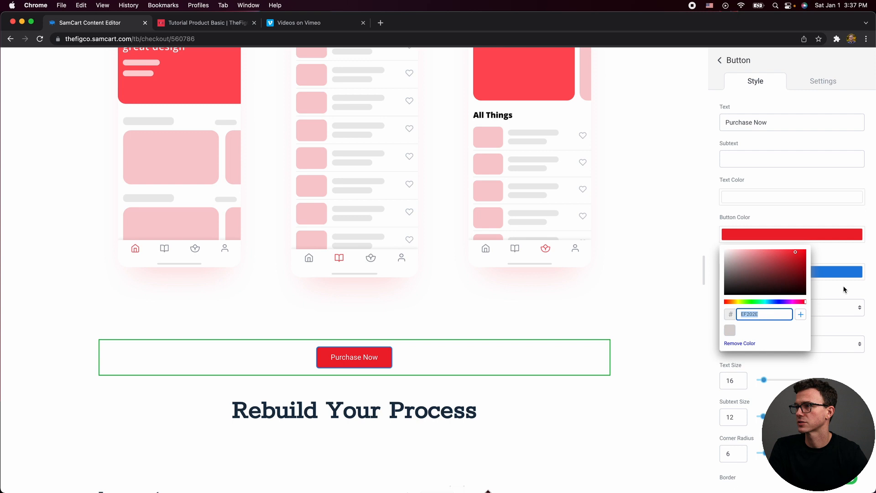
pyautogui.click(846, 261)
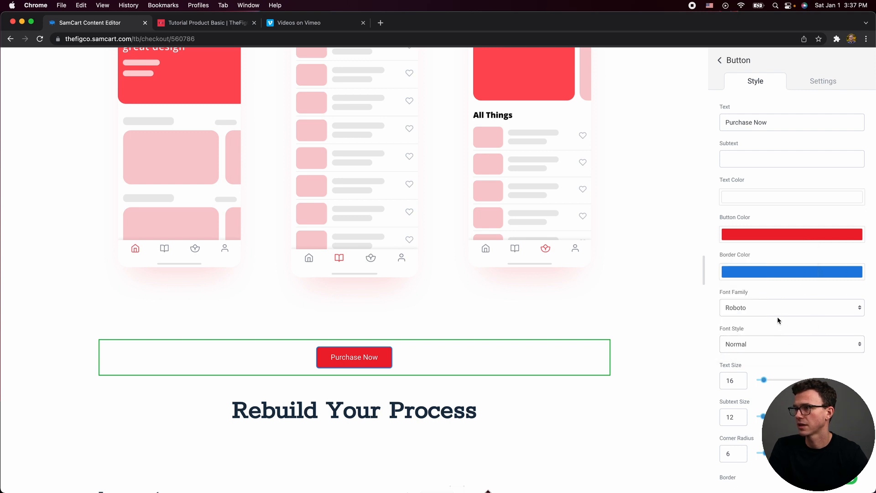
# Remove the border color from the "Purchase Now" button above "Rebuild Your Process"
pyautogui.click(774, 275)
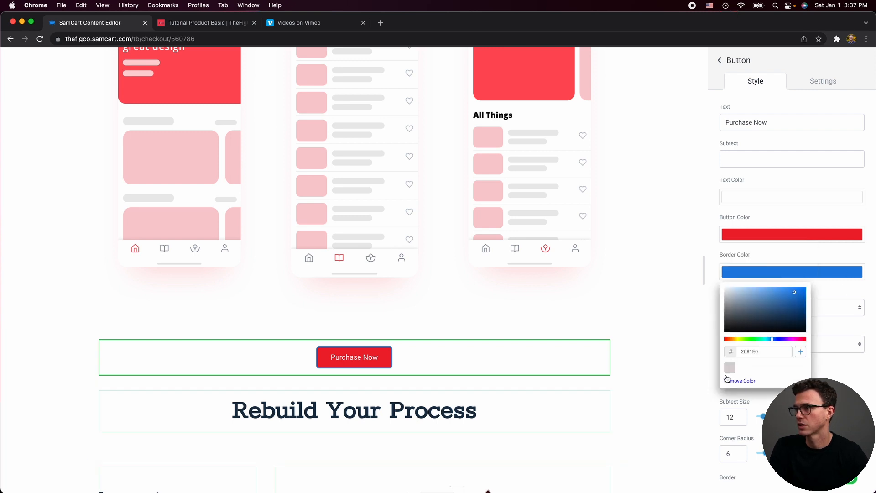
pyautogui.click(740, 381)
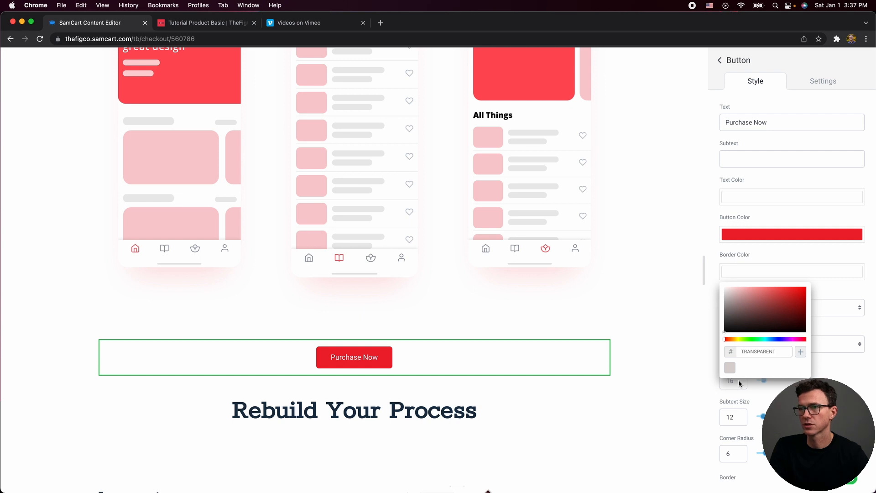
pyautogui.click(771, 248)
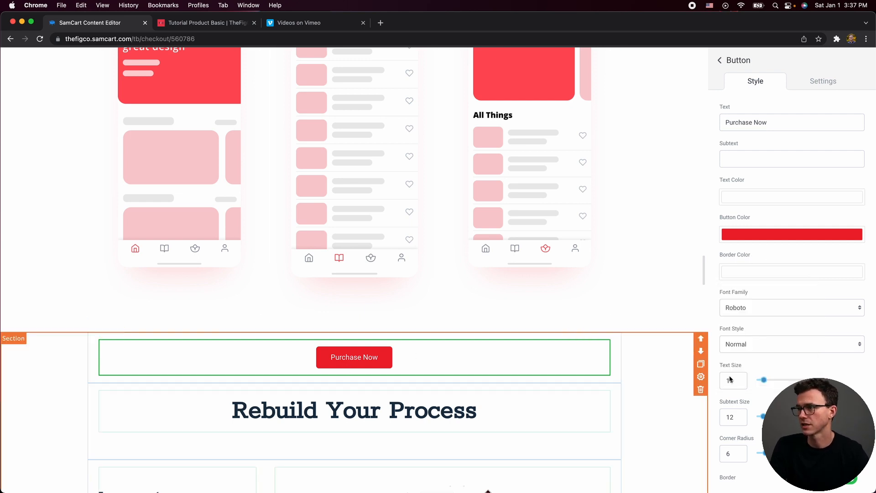
# Review the "Purchase Now" button's remaining style options and check its URL target setting
pyautogui.scroll(-3, 761, 412)
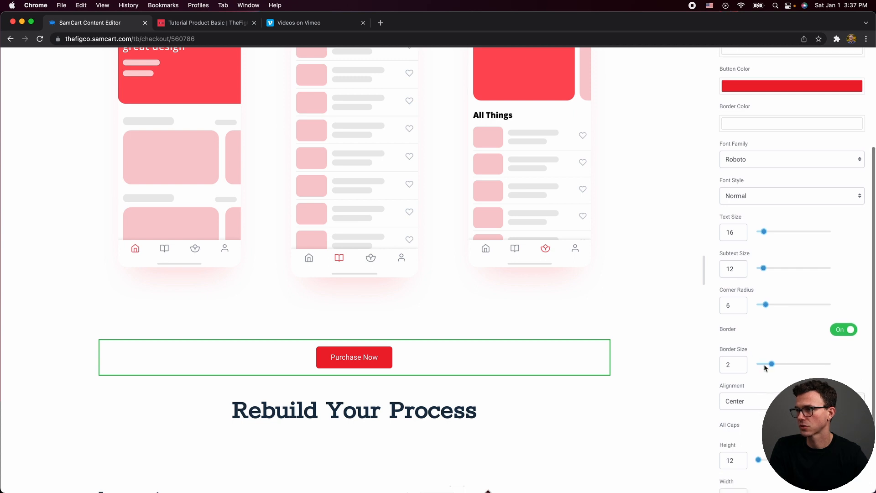
pyautogui.scroll(-2, 764, 364)
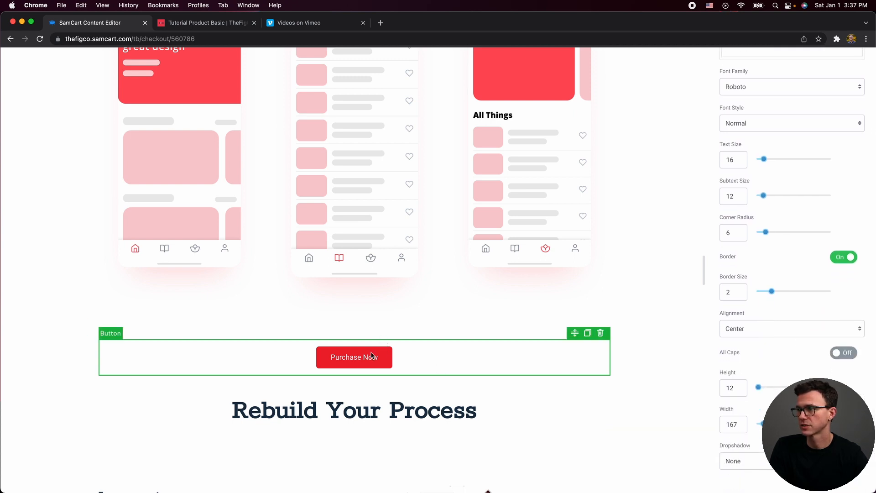
pyautogui.scroll(5, 834, 93)
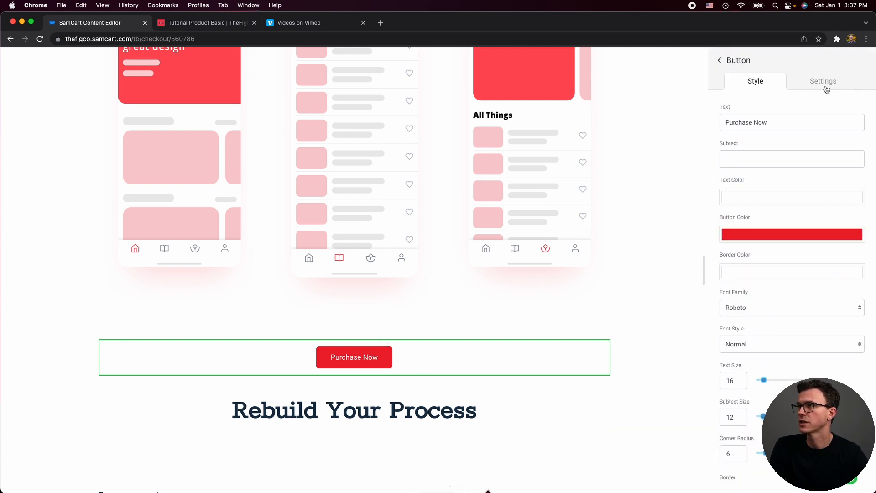
pyautogui.click(825, 82)
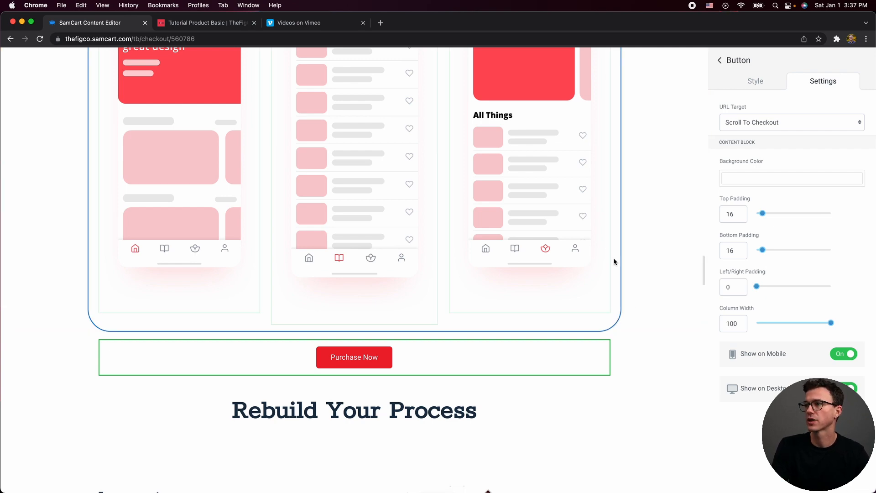
# Switch the checkout page to the mobile layout and examine its opening headline, button and video
pyautogui.scroll(-10, 661, 256)
pyautogui.scroll(15, 661, 259)
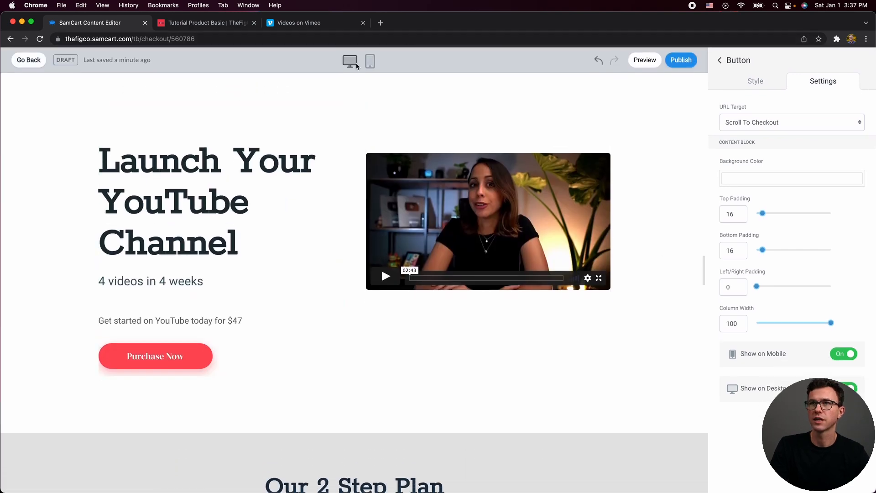
pyautogui.click(369, 64)
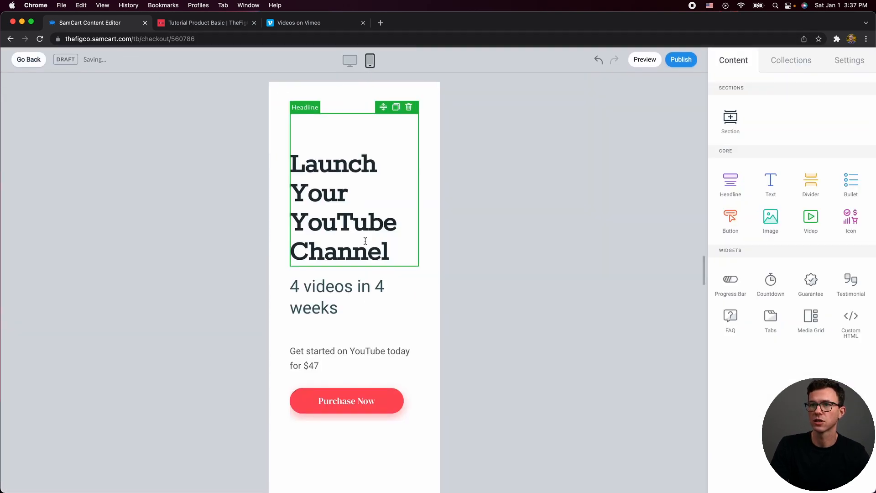
pyautogui.scroll(-8, 365, 240)
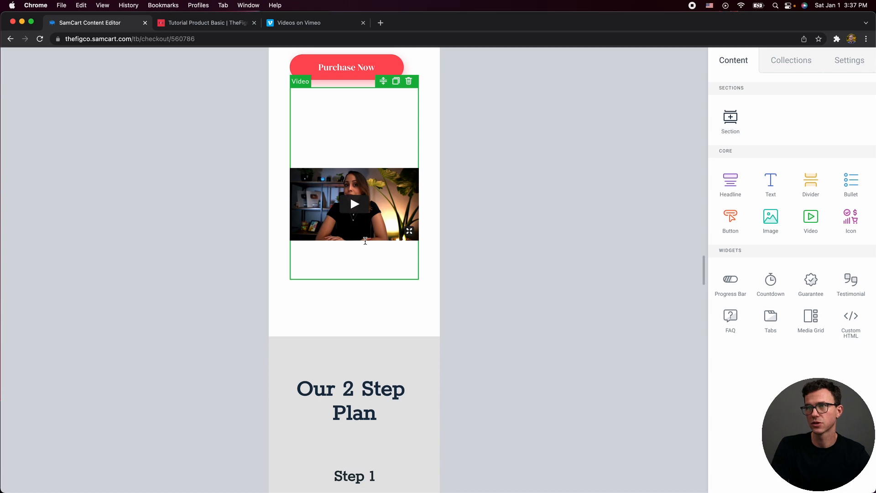
pyautogui.scroll(-2, 365, 241)
pyautogui.scroll(4, 364, 240)
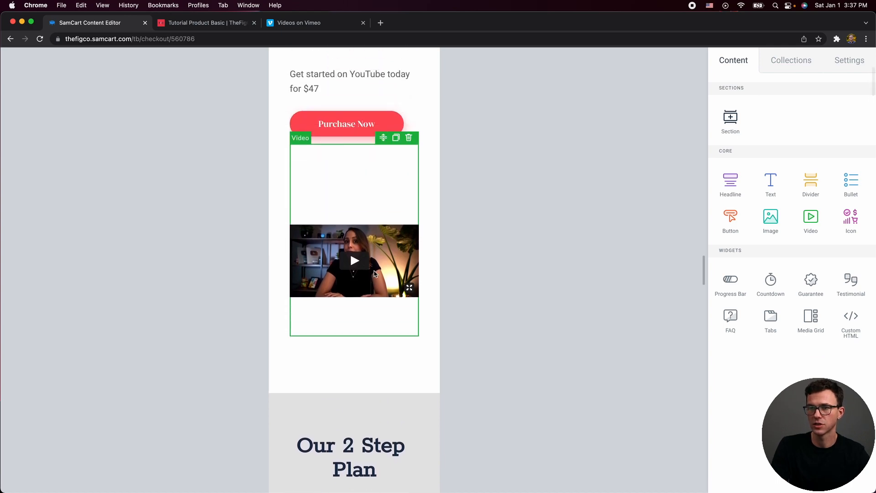
# Turn off mobile visibility for the "What You'll Get" section
pyautogui.scroll(-10, 354, 237)
pyautogui.scroll(-2, 373, 274)
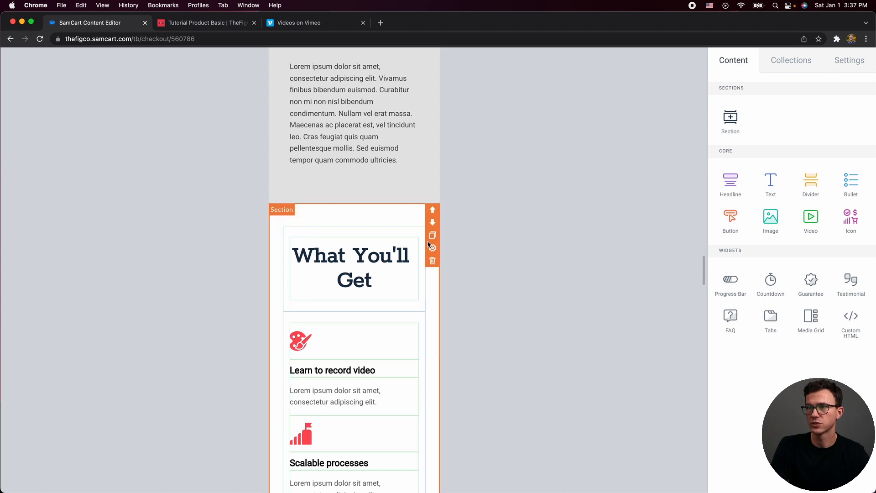
pyautogui.click(415, 204)
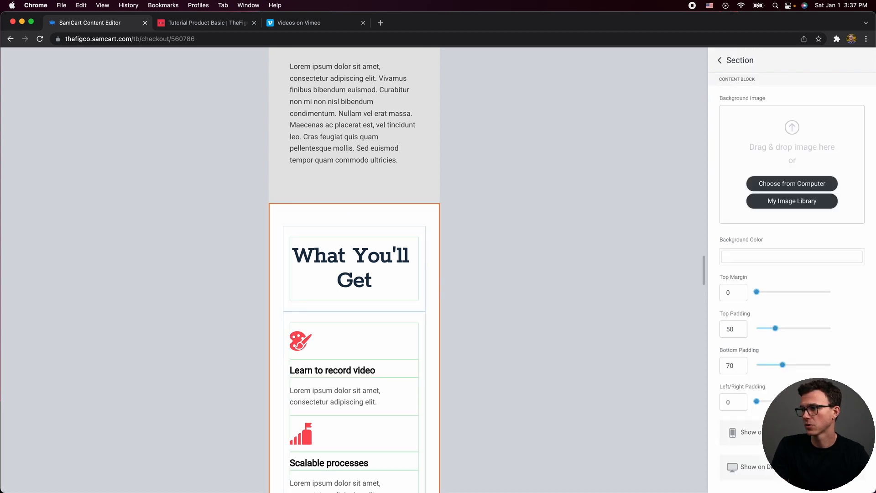
pyautogui.click(842, 432)
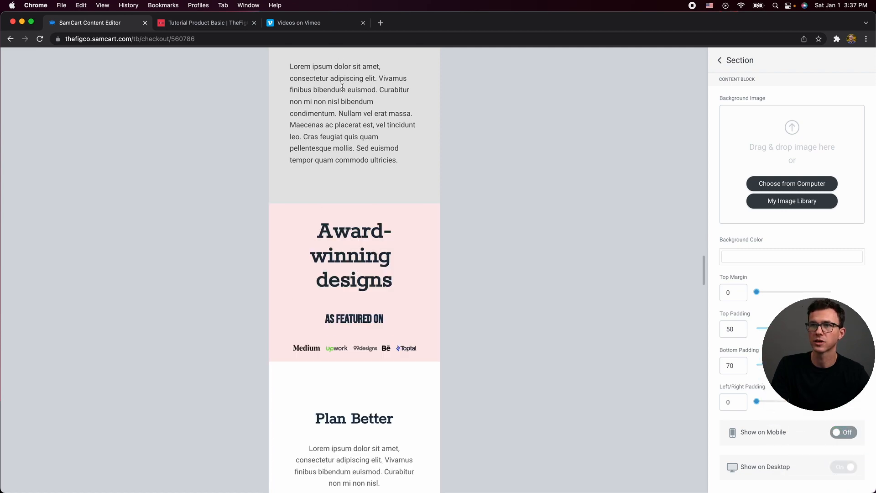
# Return to the desktop layout and open the "What You'll Get" section's settings
pyautogui.scroll(10, 327, 146)
pyautogui.scroll(5, 327, 146)
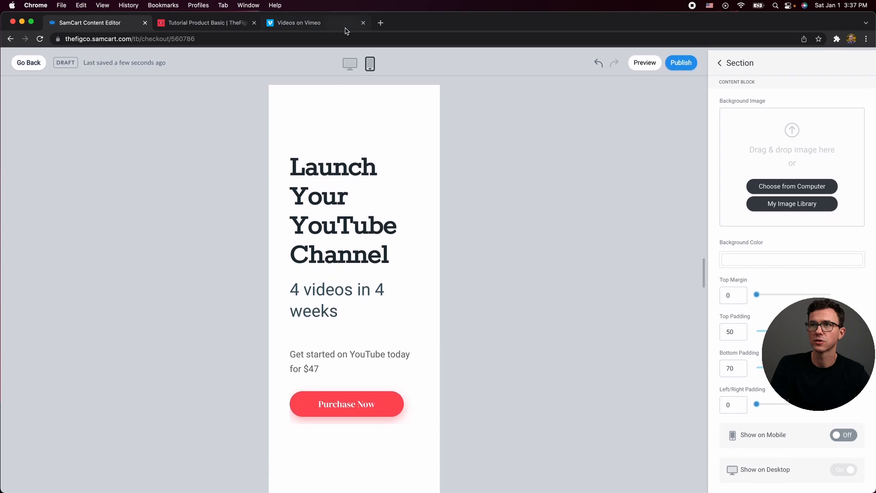
pyautogui.click(349, 61)
pyautogui.scroll(-10, 360, 210)
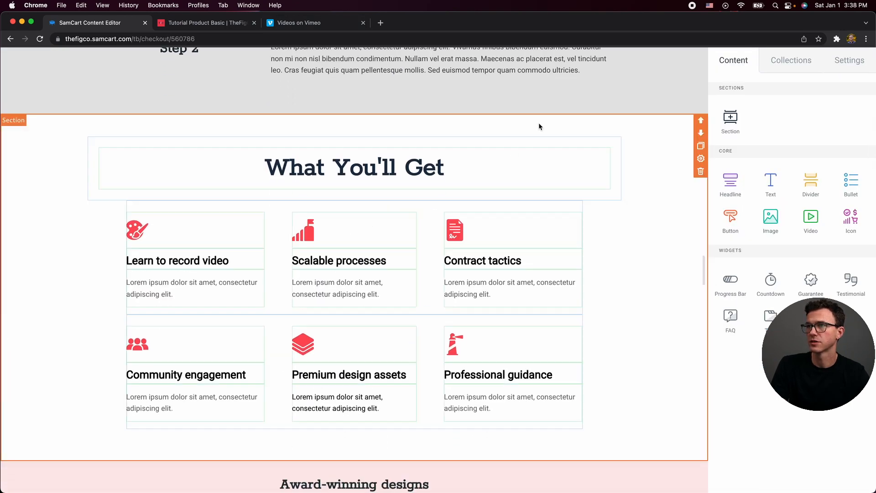
pyautogui.click(540, 127)
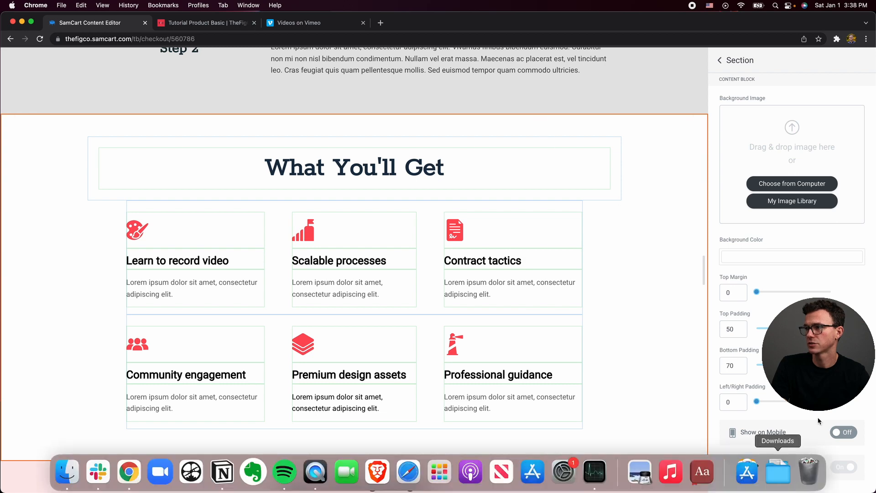
# Look through the sections from "What You'll Get" down to the testimonials for content that is not needed
pyautogui.scroll(-10, 664, 344)
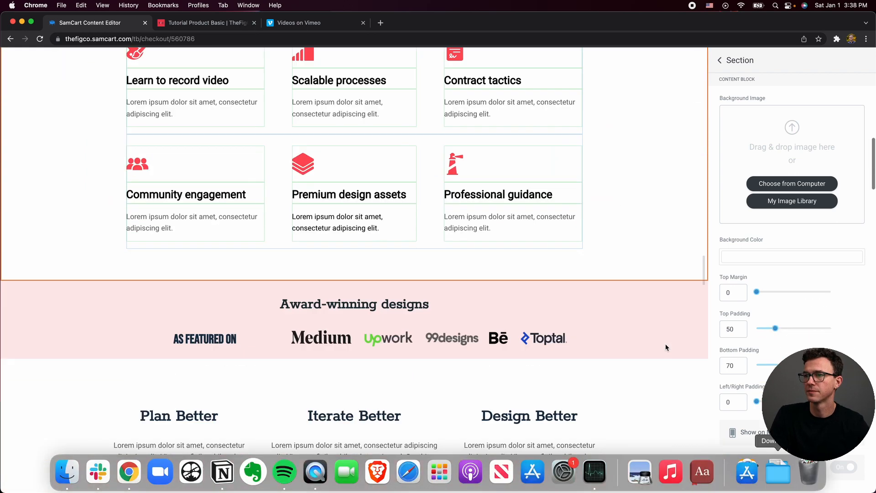
pyautogui.scroll(-8, 666, 344)
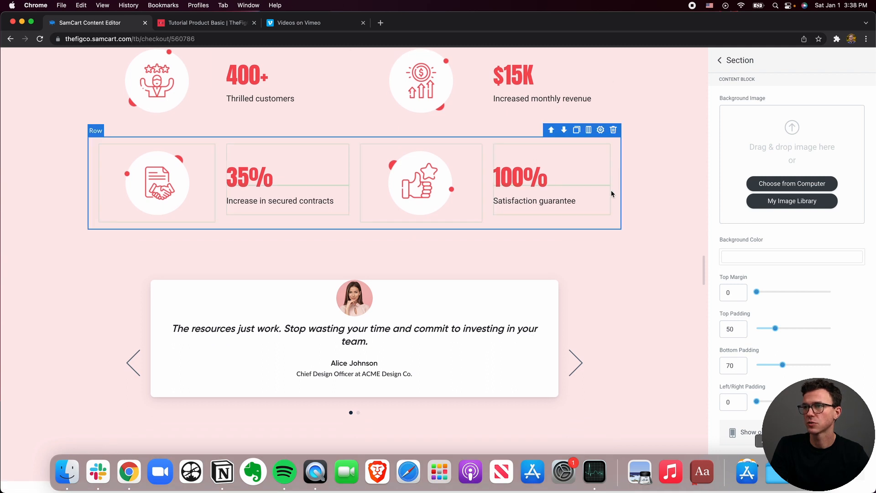
pyautogui.scroll(1, 611, 191)
pyautogui.scroll(3, 614, 192)
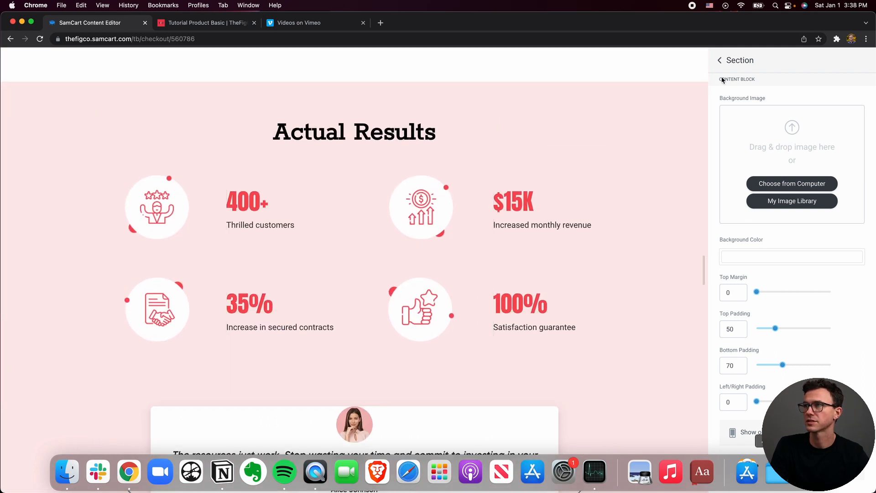
pyautogui.scroll(12, 623, 155)
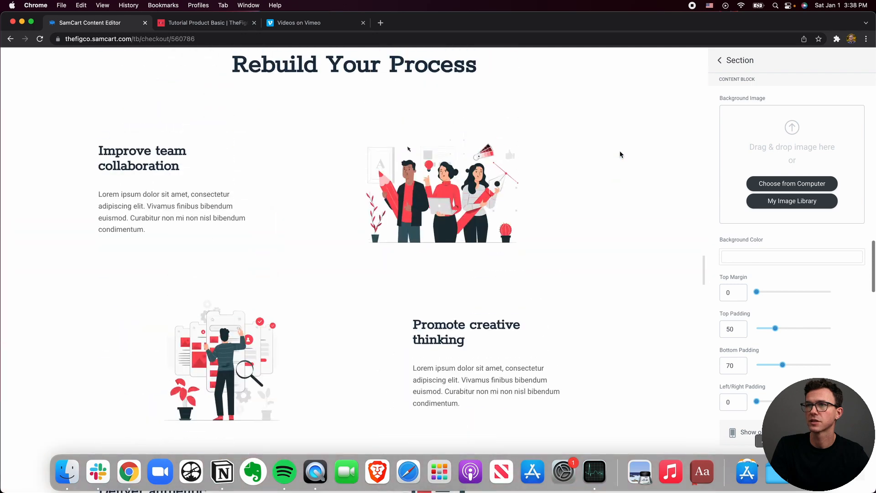
pyautogui.scroll(3, 623, 172)
pyautogui.scroll(1, 625, 178)
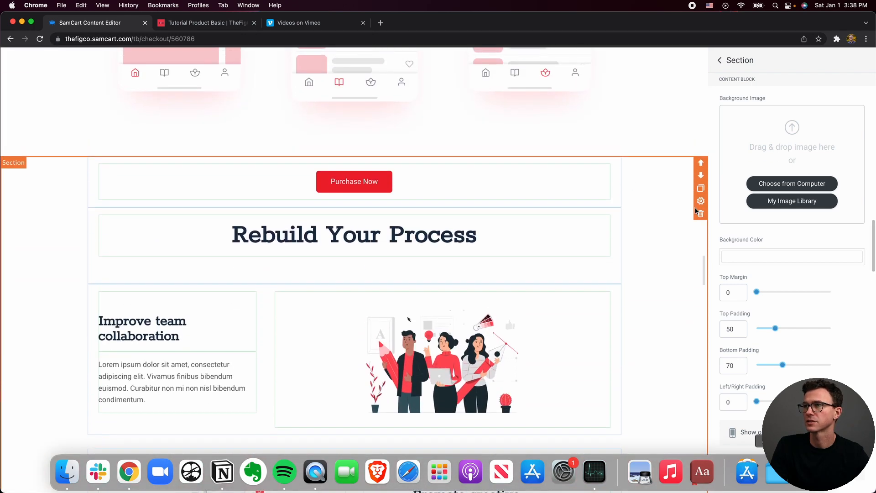
pyautogui.scroll(9, 532, 178)
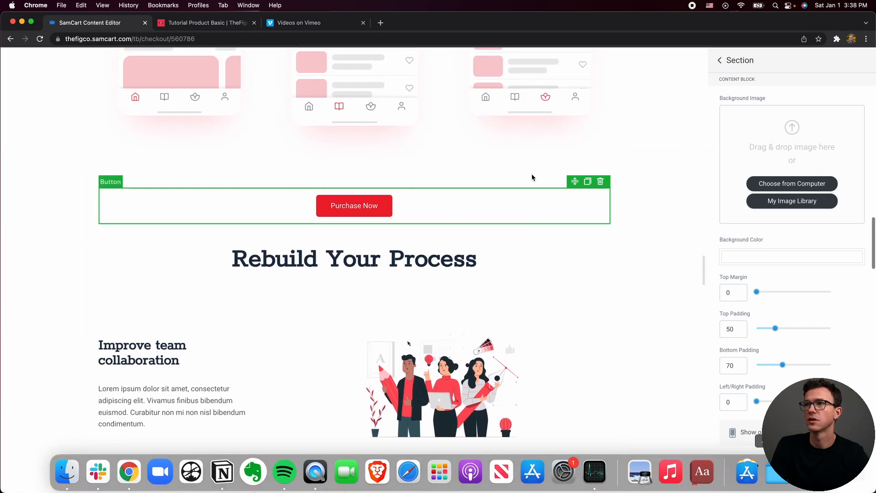
# Delete the whole section containing the "Plan Better", "Iterate Better" and "Design Better" columns
pyautogui.scroll(15, 549, 189)
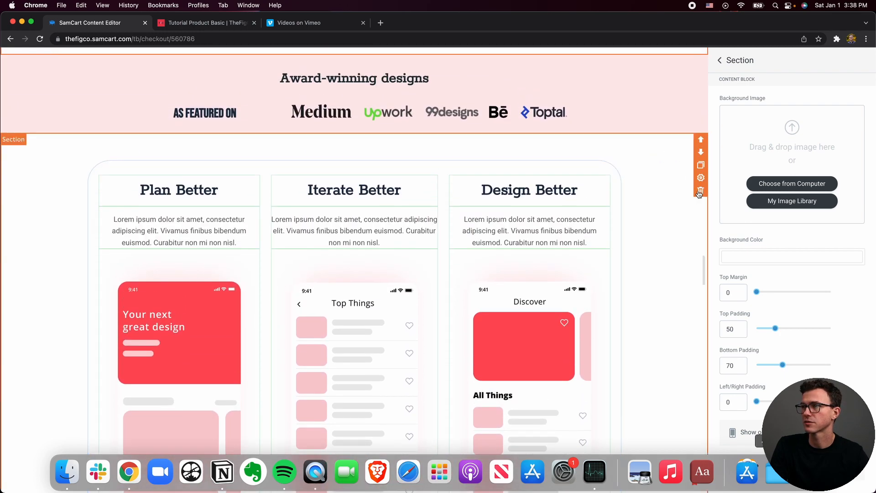
pyautogui.click(699, 191)
pyautogui.click(488, 292)
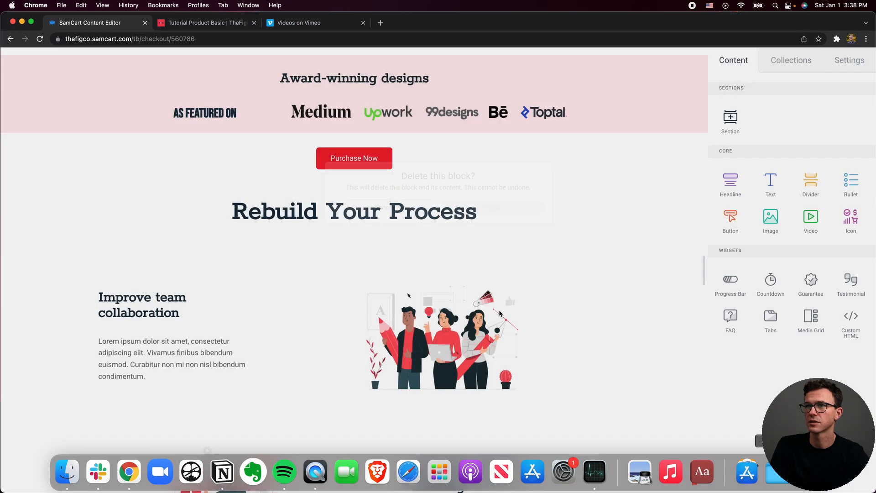
# In the first testimonial under "Actual Results", replace the person's name and set the professional title to "Google"
pyautogui.scroll(-20, 501, 313)
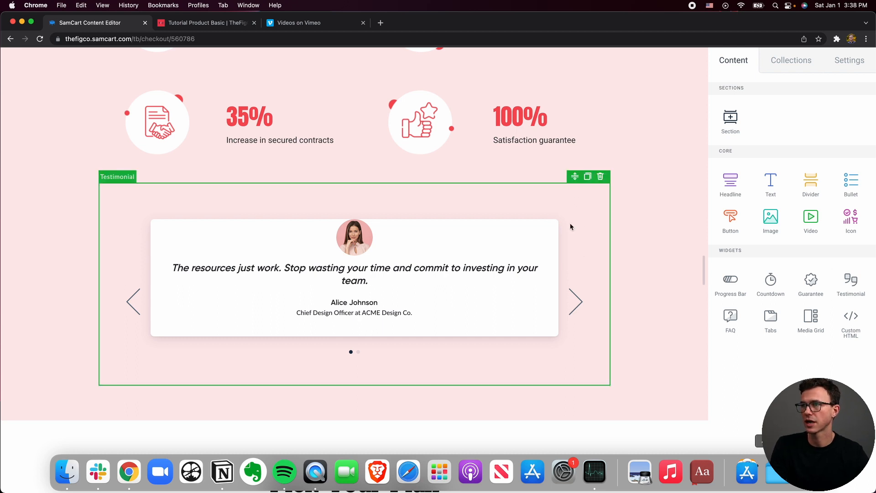
pyautogui.click(128, 197)
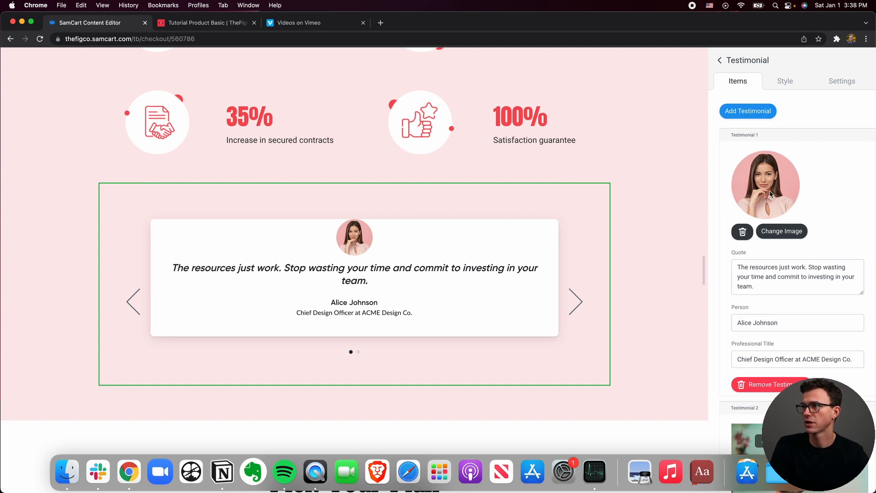
pyautogui.scroll(-1, 770, 306)
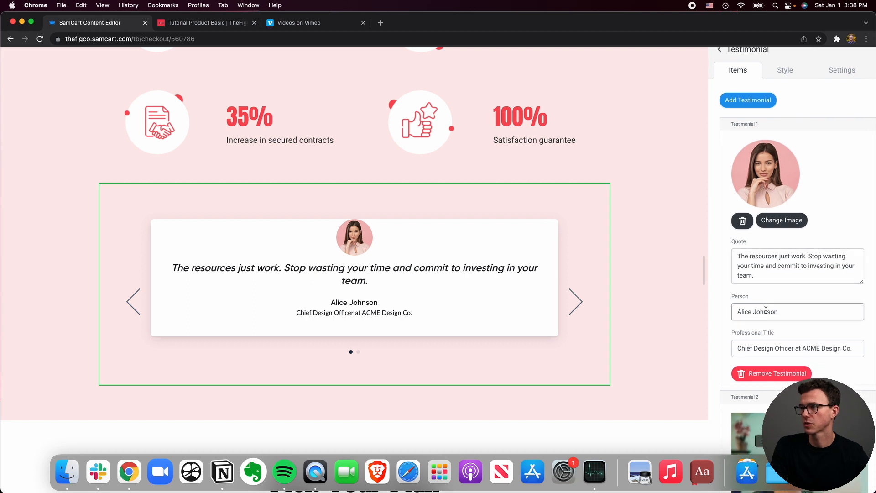
pyautogui.tripleClick(778, 320)
pyautogui.write('Sarah Smith')
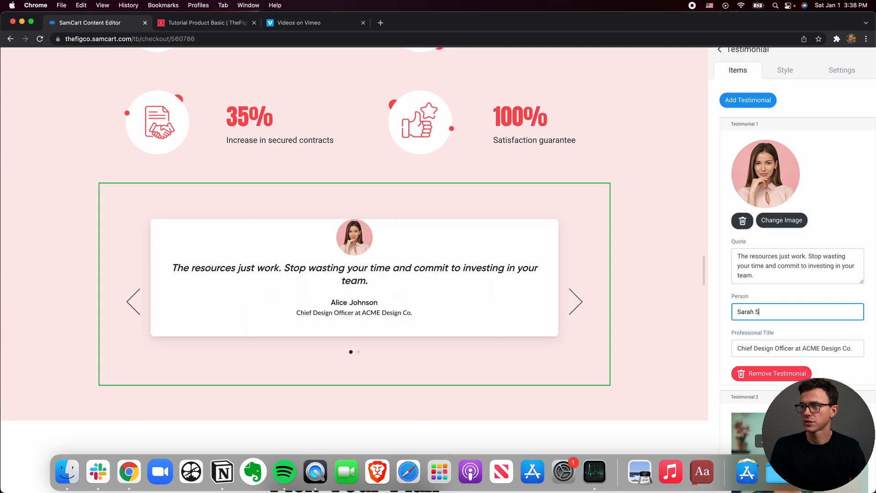
pyautogui.tripleClick(785, 348)
pyautogui.write('Google')
pyautogui.click(446, 258)
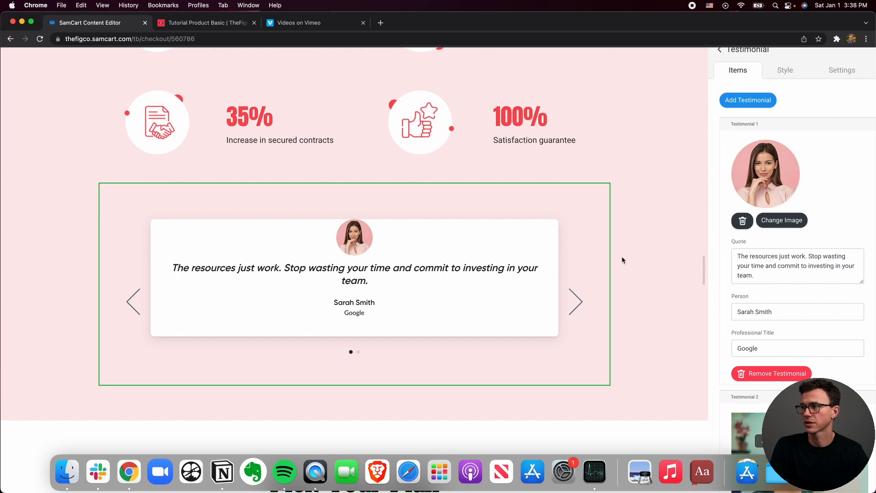
pyautogui.scroll(-3, 354, 274)
pyautogui.scroll(-5, 801, 342)
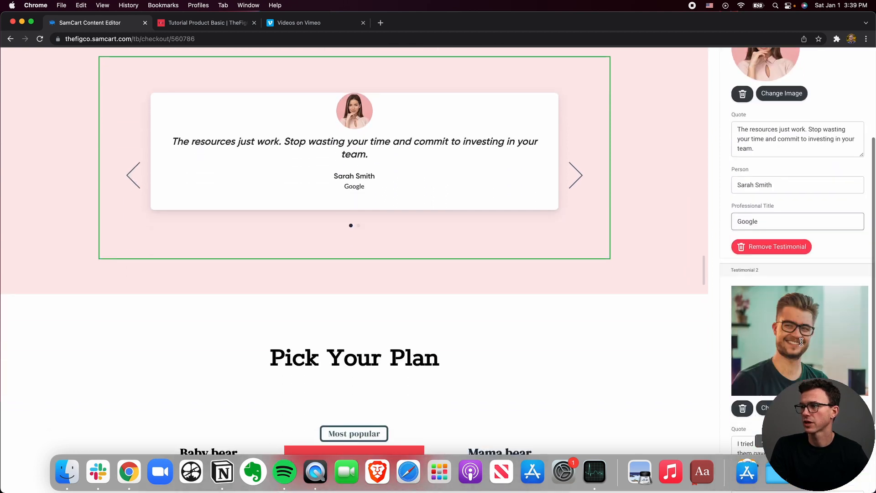
# Add a third testimonial to the testimonial carousel and advance the carousel to show it
pyautogui.scroll(-5, 801, 342)
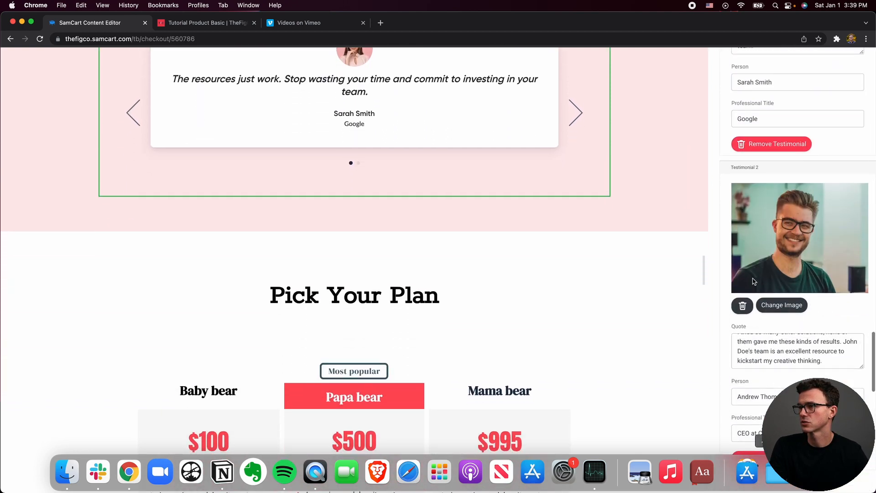
pyautogui.scroll(-8, 727, 300)
pyautogui.scroll(-9, 746, 290)
pyautogui.scroll(7, 746, 290)
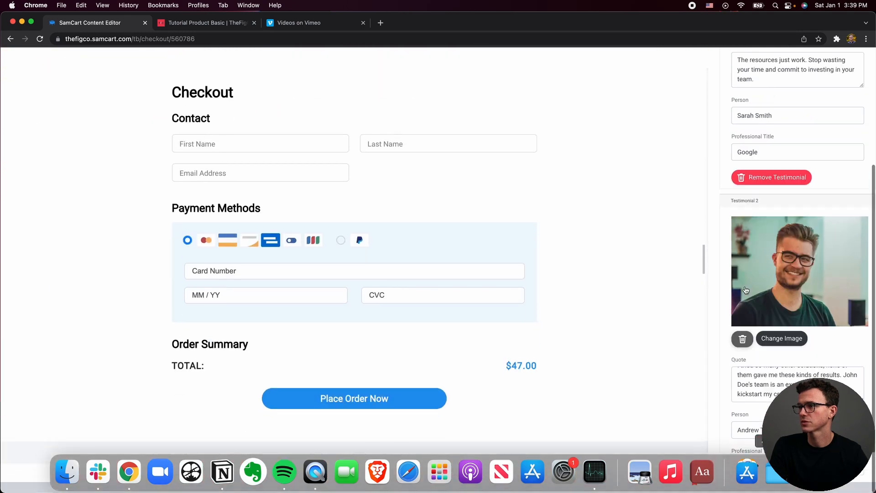
pyautogui.scroll(3, 746, 290)
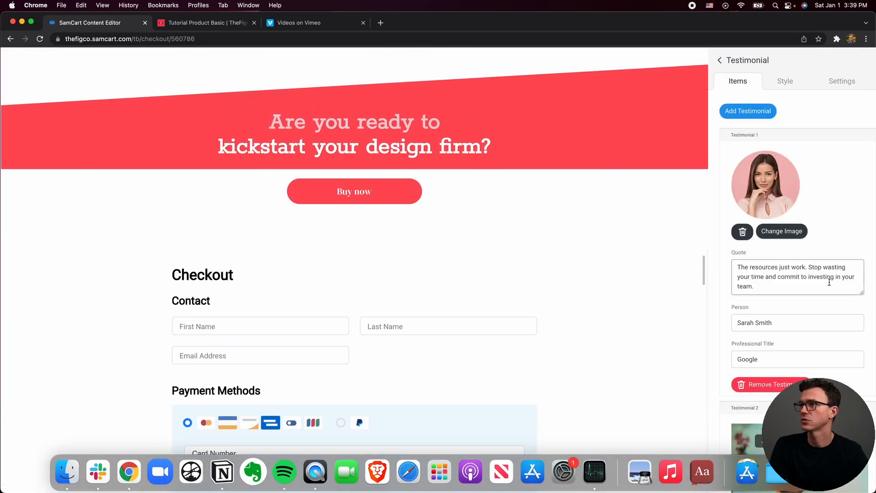
pyautogui.scroll(-3, 829, 282)
pyautogui.scroll(-3, 829, 282)
pyautogui.scroll(6, 829, 281)
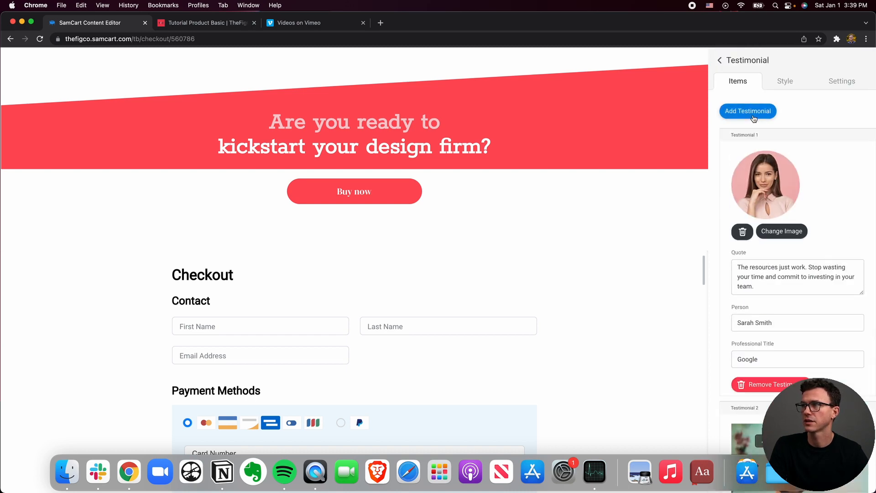
pyautogui.scroll(-10, 767, 206)
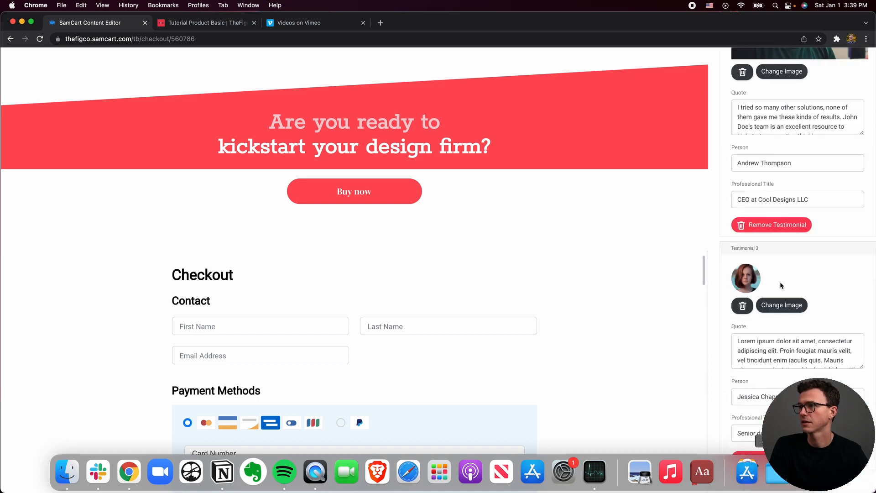
pyautogui.scroll(15, 567, 279)
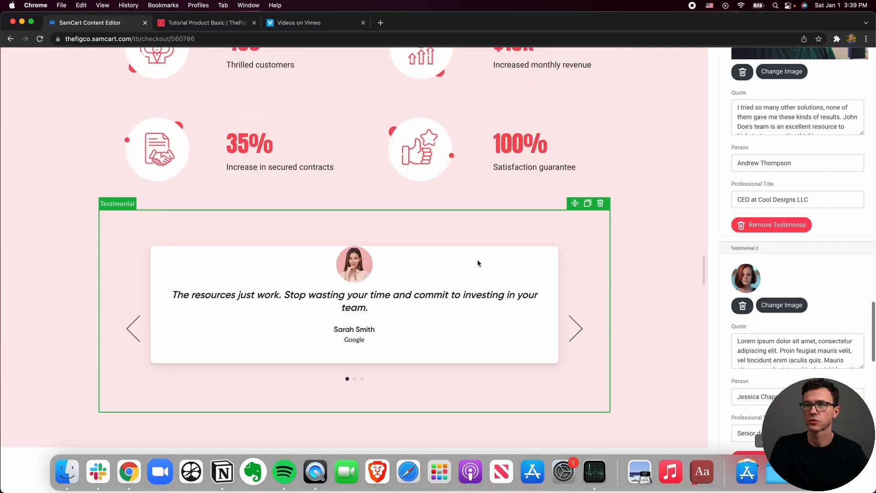
pyautogui.click(577, 329)
pyautogui.click(578, 331)
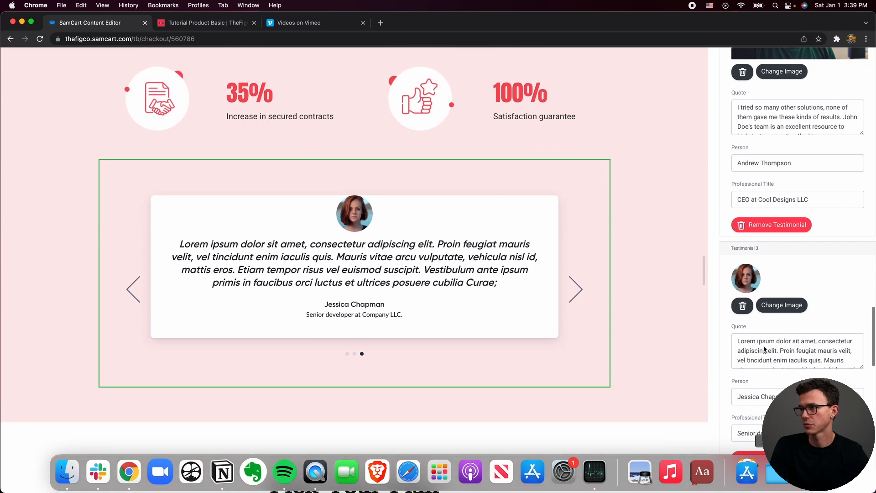
# In the third testimonial, clear the professional title and shorten the person's name to the first name only
pyautogui.tripleClick(791, 433)
pyautogui.press('BackSpace')
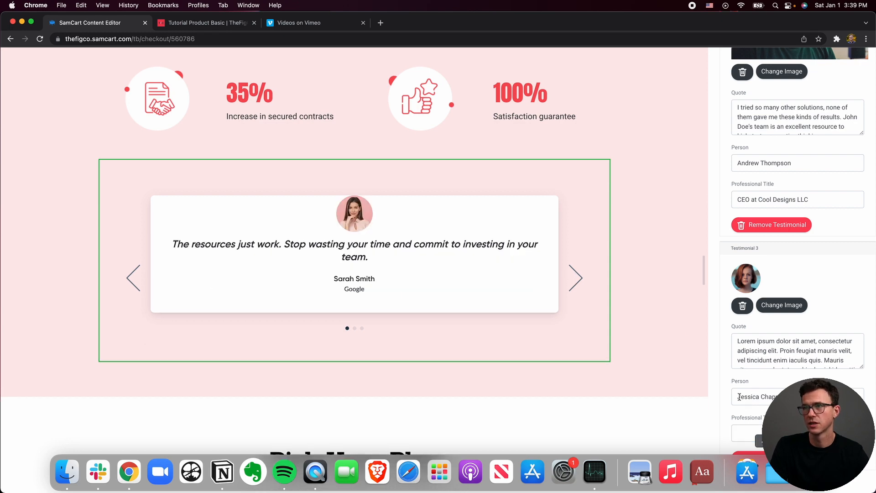
pyautogui.click(578, 279)
pyautogui.click(578, 279)
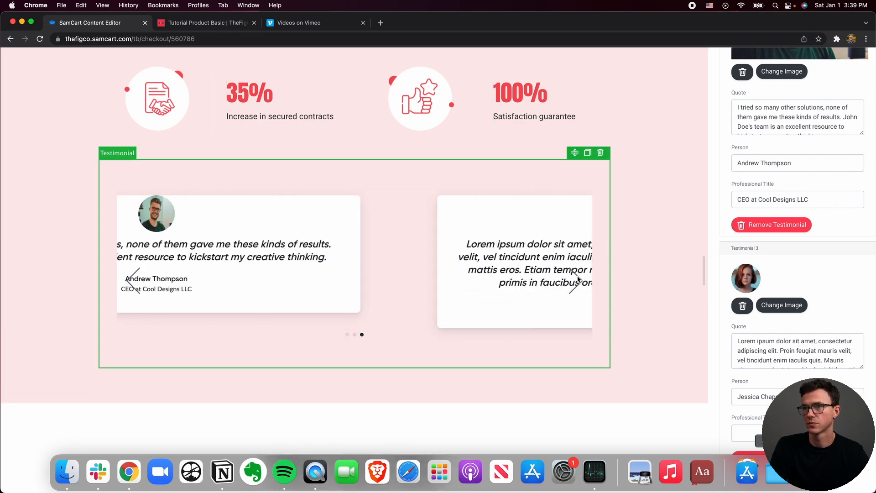
pyautogui.click(805, 397)
pyautogui.press('BackSpace')
pyautogui.press('BackSpace')
pyautogui.press('BackSpace')
pyautogui.press('BackSpace')
pyautogui.press('BackSpace')
pyautogui.press('BackSpace')
pyautogui.press('BackSpace')
pyautogui.press('BackSpace')
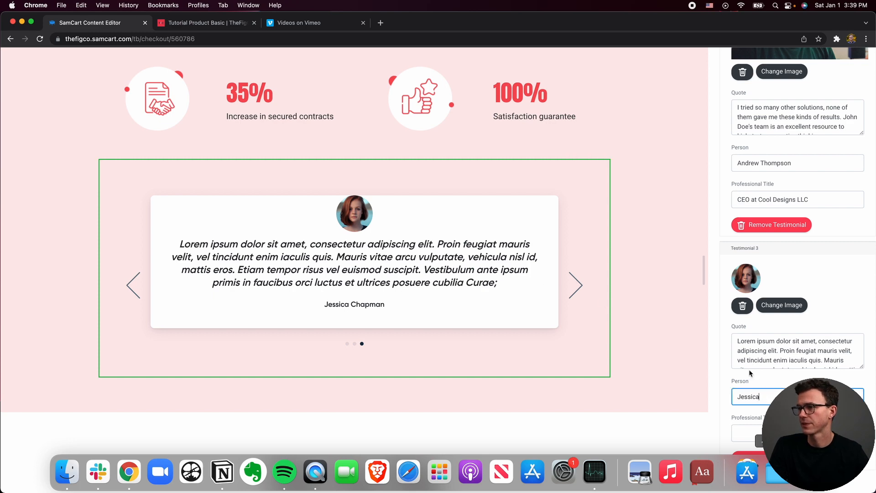
# Try the "Papa bear" plan's Buy Now button under "Pick Your Plan", and publish the checkout page
pyautogui.scroll(-5, 582, 302)
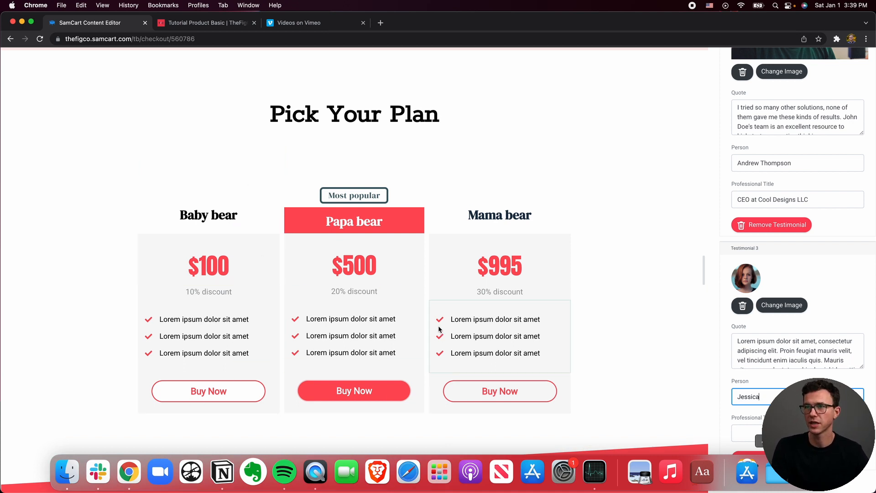
pyautogui.click(339, 393)
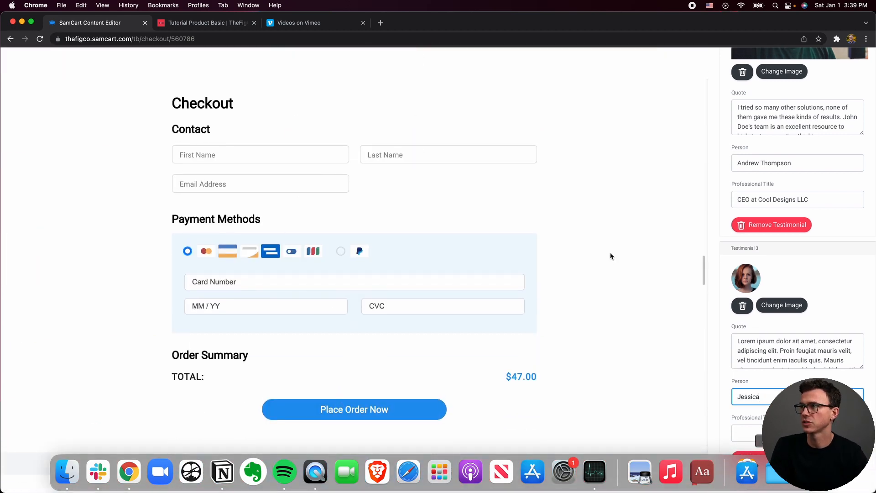
pyautogui.scroll(3, 643, 233)
pyautogui.scroll(5, 642, 234)
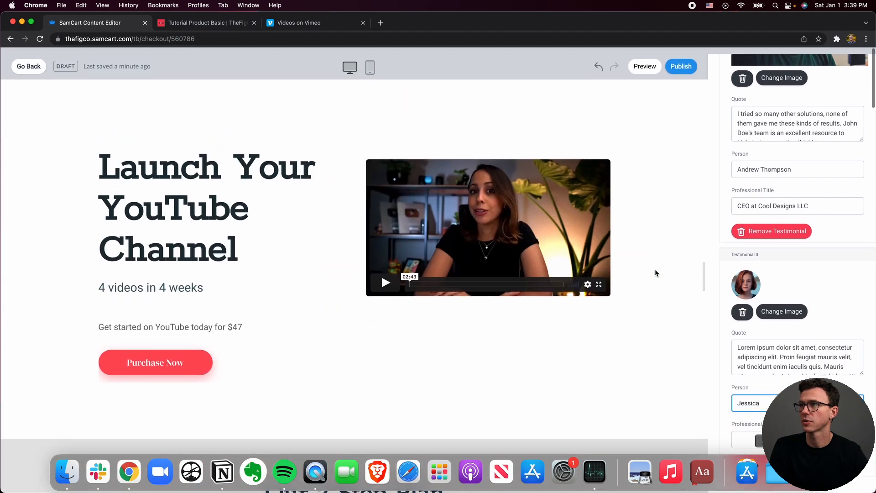
pyautogui.click(685, 64)
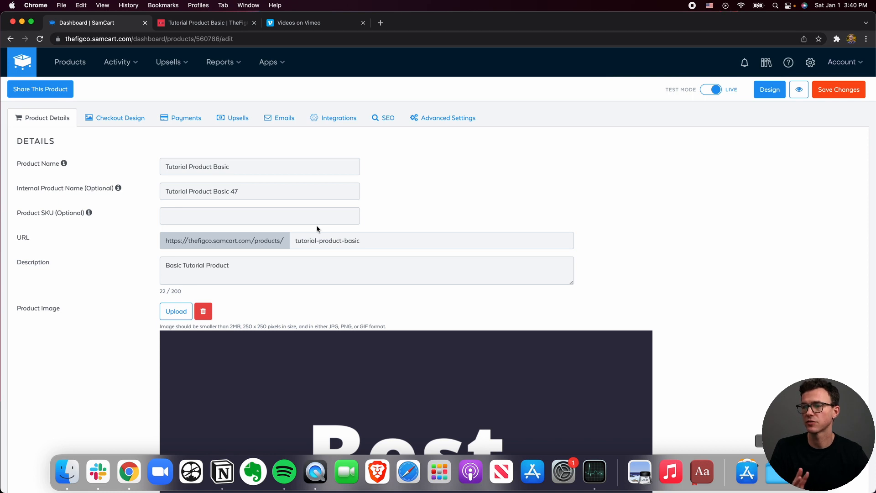
# Allow digital wallets in the product's payment settings and view its email customization options
pyautogui.click(185, 119)
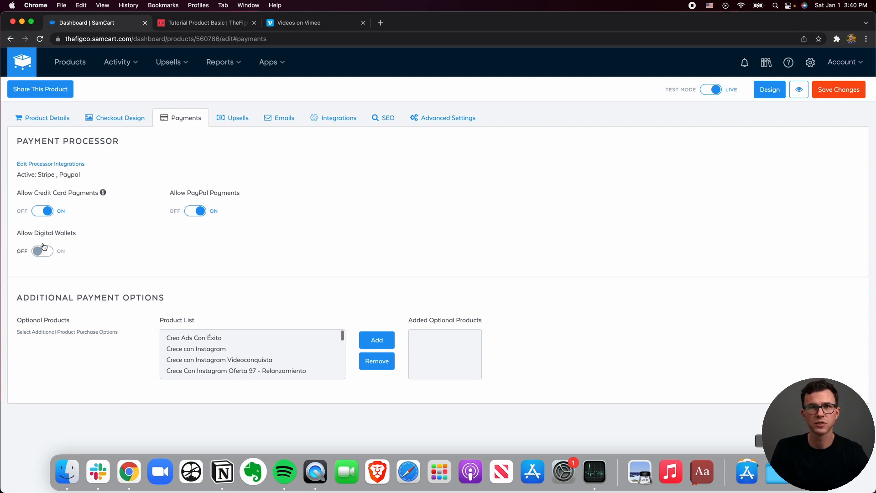
pyautogui.click(43, 254)
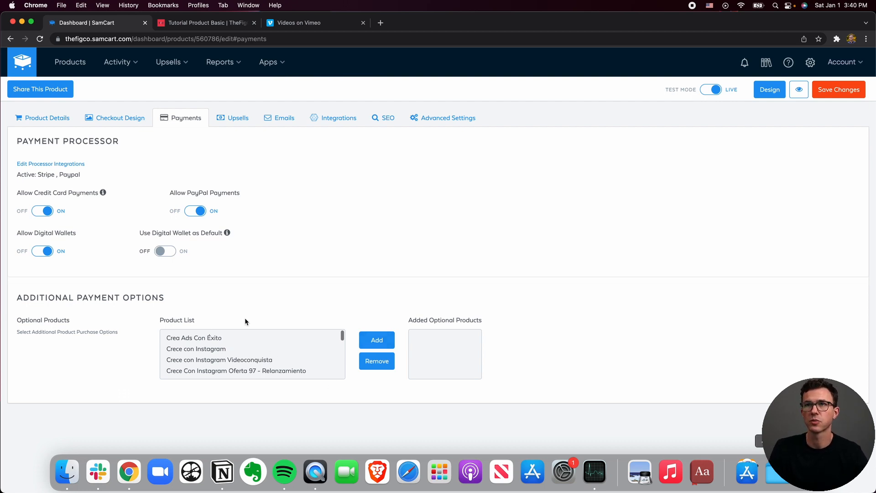
pyautogui.click(284, 118)
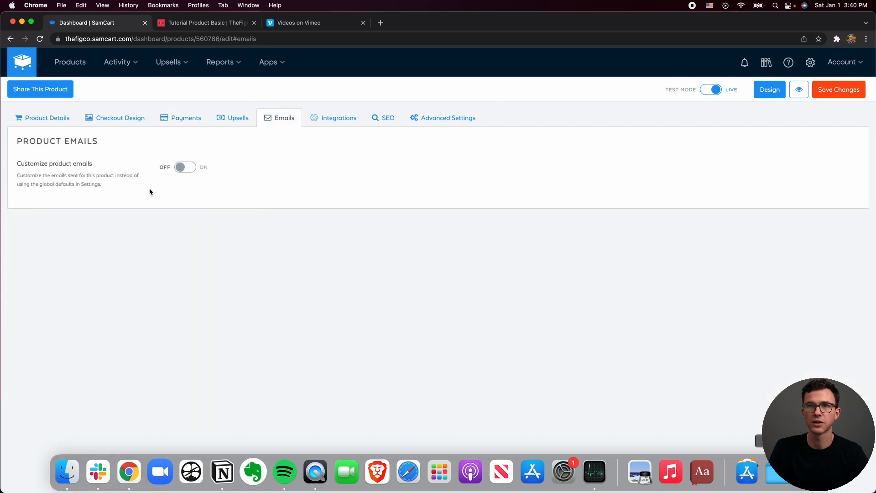
# Start a new integration rule for the product with the eCommerce trigger "Product Purchased"
pyautogui.click(330, 119)
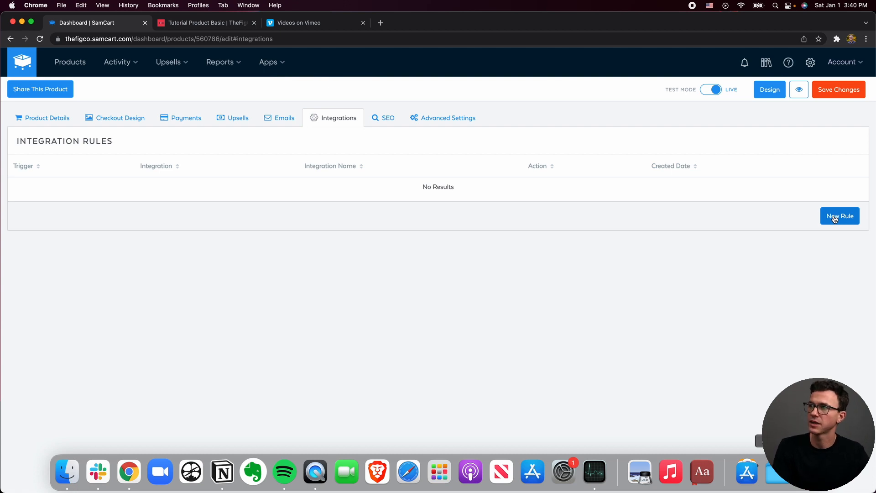
pyautogui.click(834, 219)
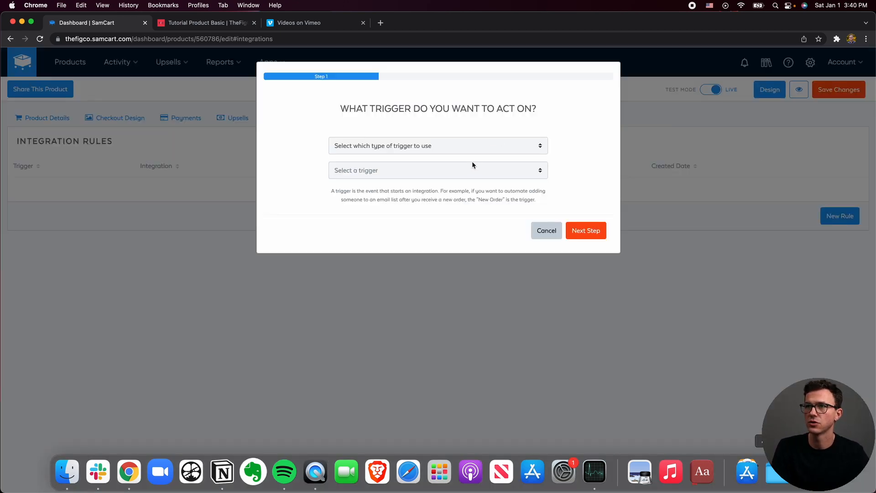
pyautogui.click(463, 150)
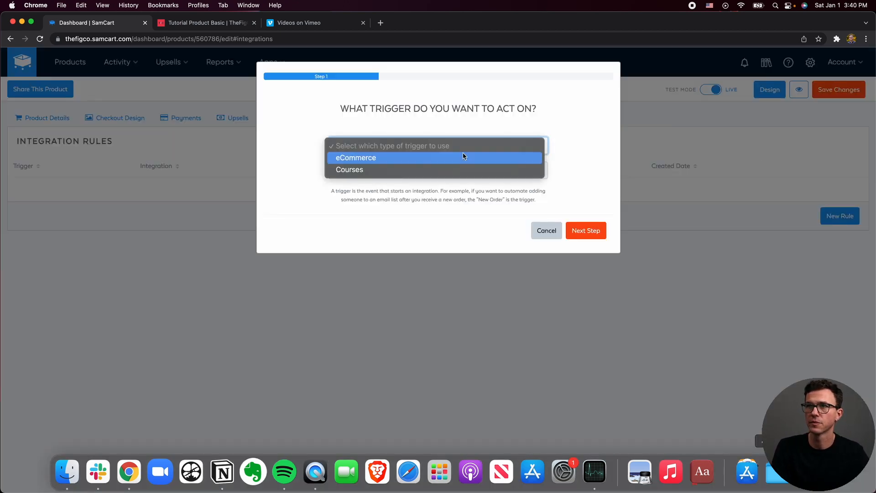
pyautogui.click(424, 158)
pyautogui.click(425, 170)
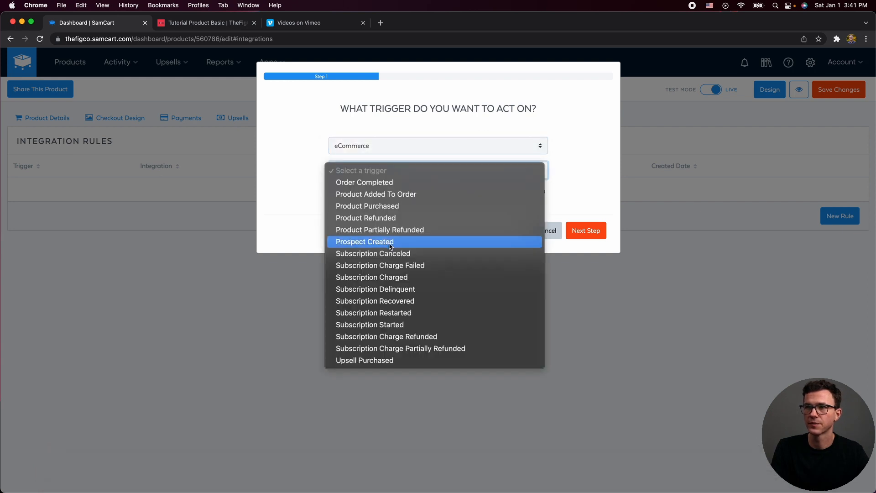
pyautogui.click(381, 205)
pyautogui.click(584, 234)
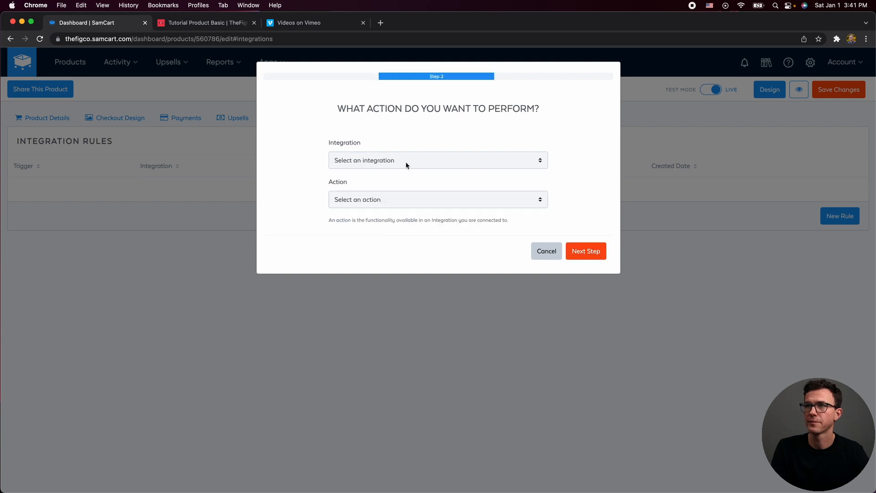
# Set the rule's integration to "ConvertKit and Samcart" with the action "Add Tag To Subscriber"
pyautogui.click(413, 164)
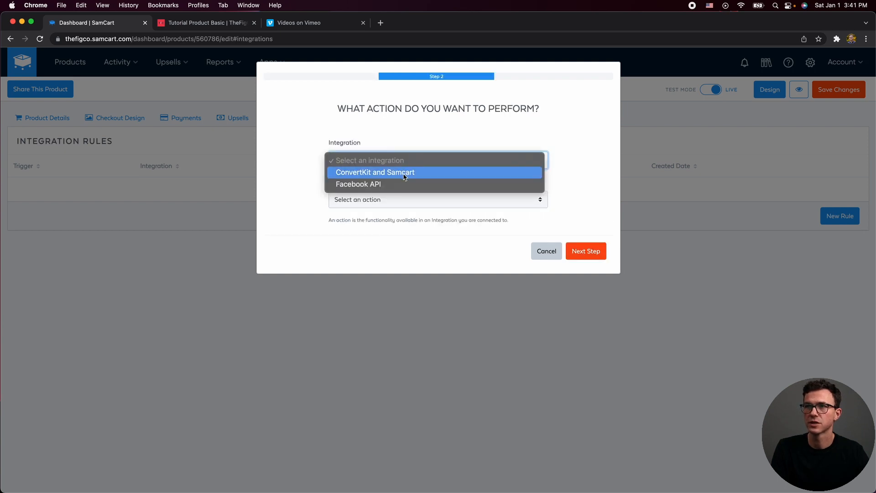
pyautogui.click(405, 177)
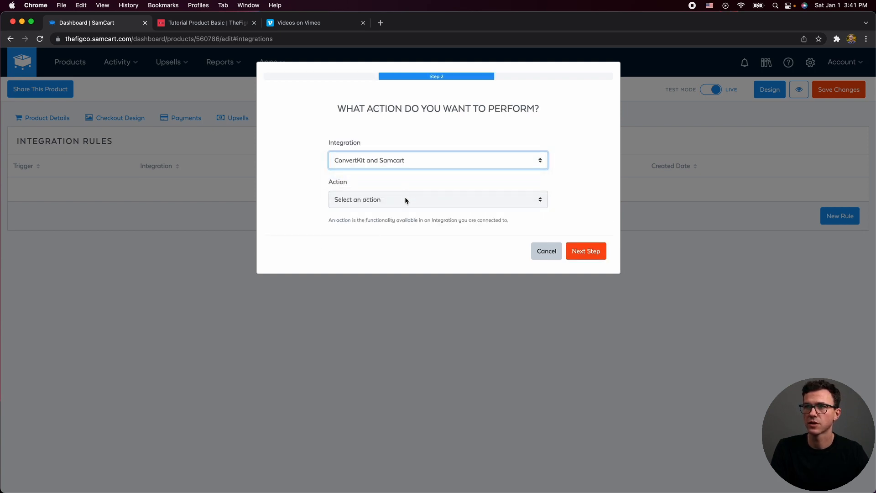
pyautogui.click(405, 196)
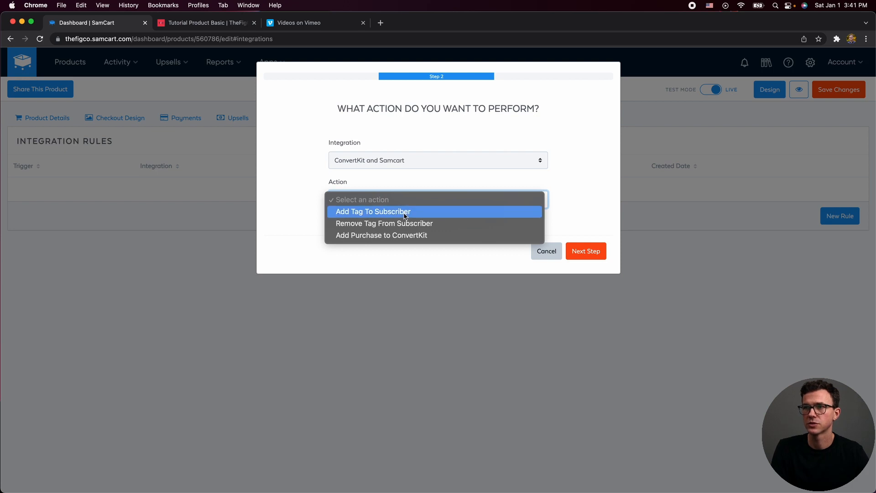
pyautogui.click(405, 212)
pyautogui.click(586, 251)
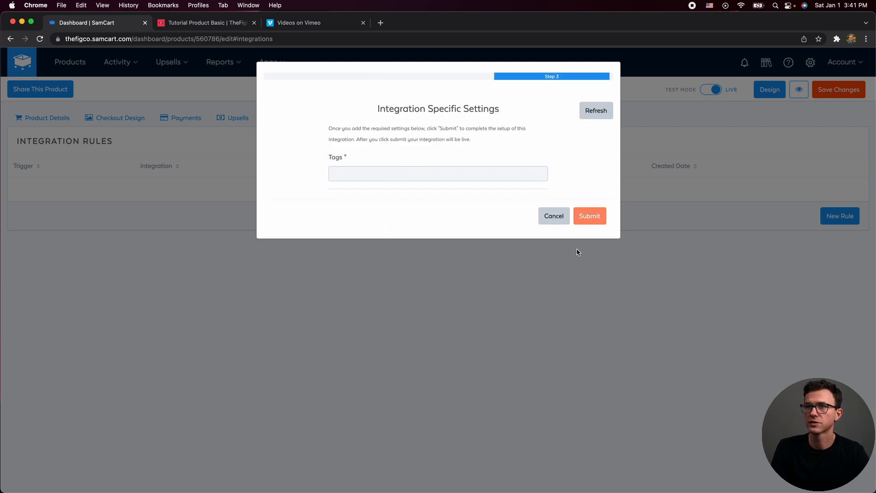
# Assign the "YouTube guide" tag in the integration-specific settings and submit the rule
pyautogui.click(500, 171)
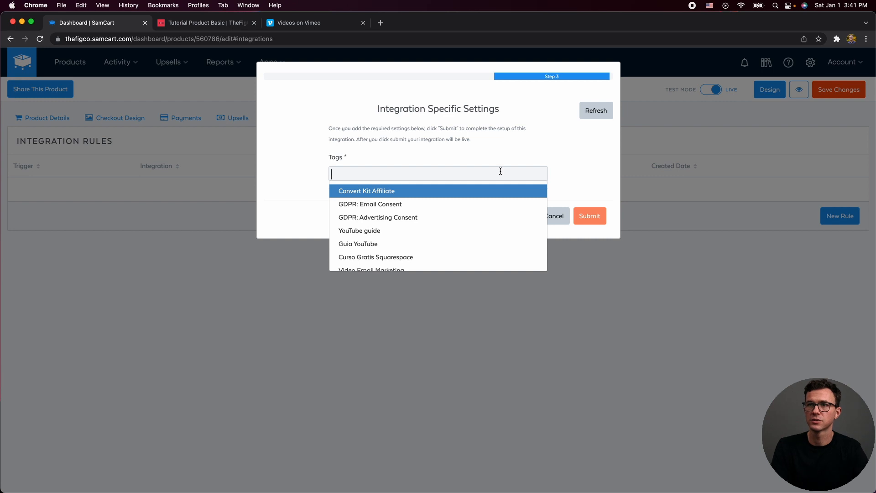
pyautogui.click(365, 231)
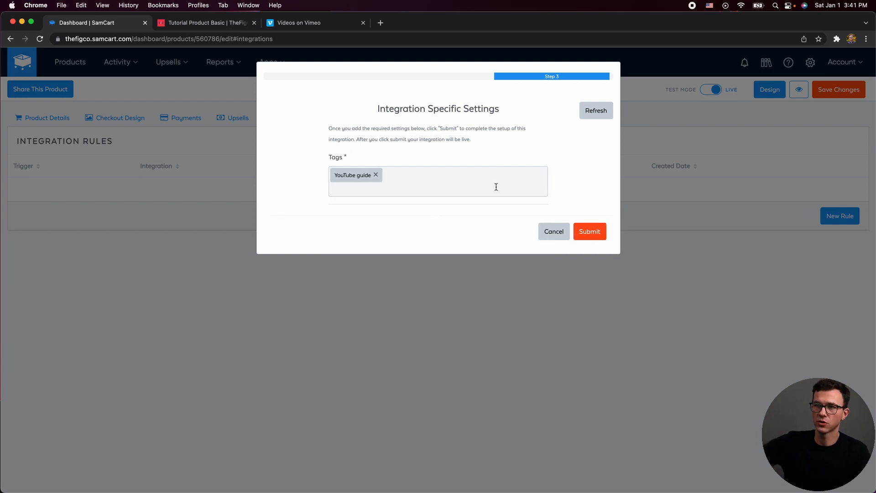
pyautogui.click(588, 231)
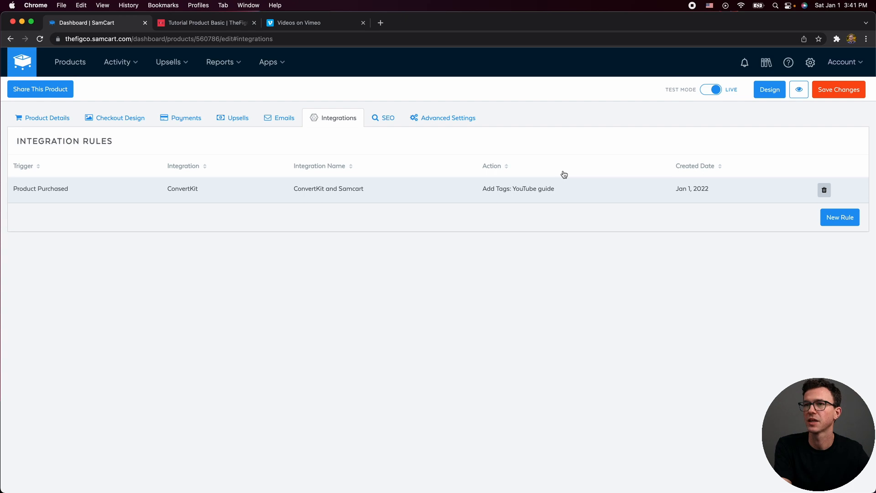
# Delete the ConvertKit "Product Purchased" rule from the product's integration rules
pyautogui.click(825, 190)
pyautogui.click(729, 208)
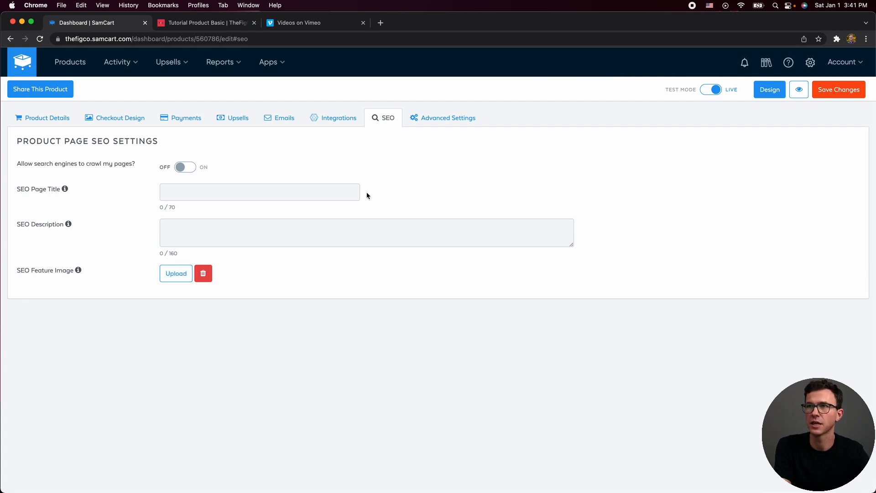
# In the product's advanced settings, set the default custom domain to learn.thefigco.com
pyautogui.click(446, 119)
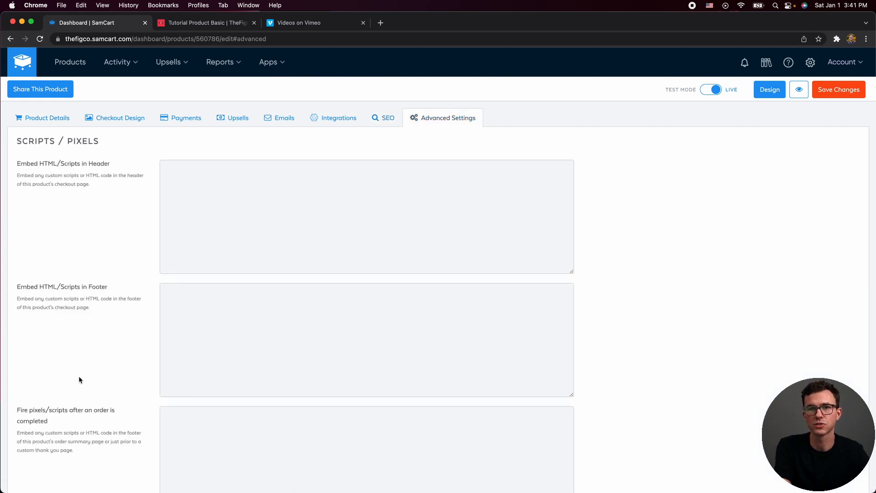
pyautogui.click(262, 210)
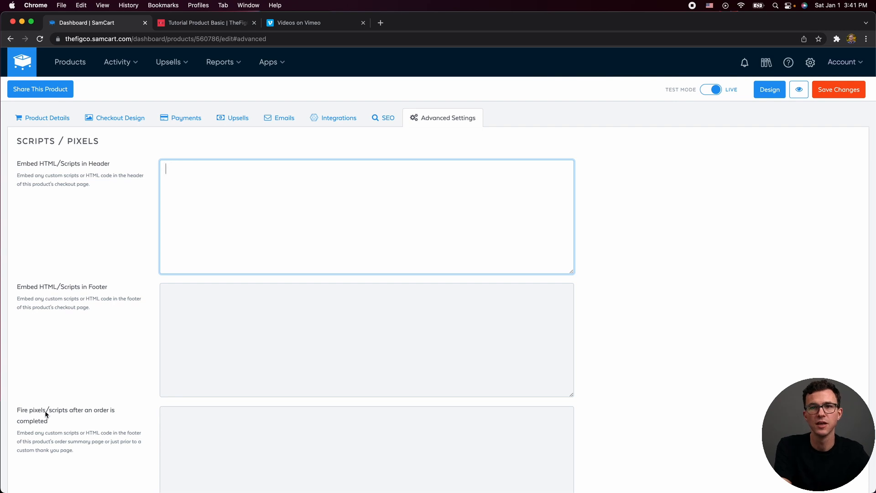
pyautogui.click(202, 432)
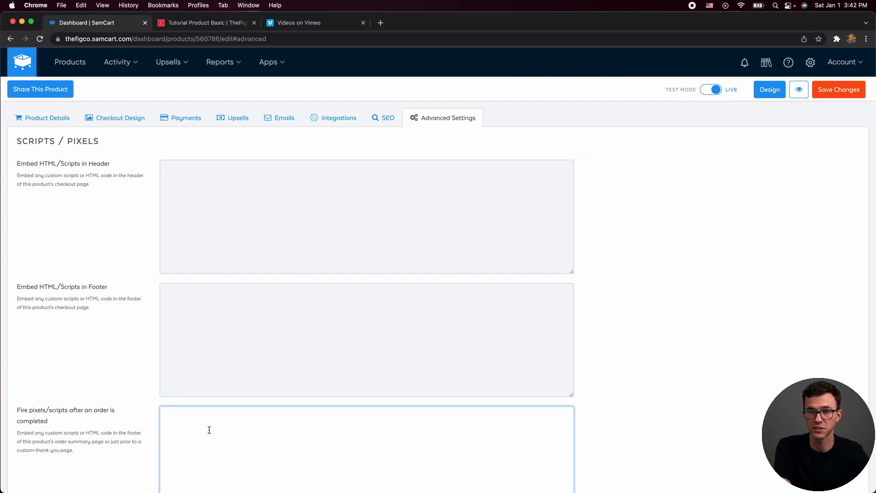
pyautogui.scroll(-5, 137, 425)
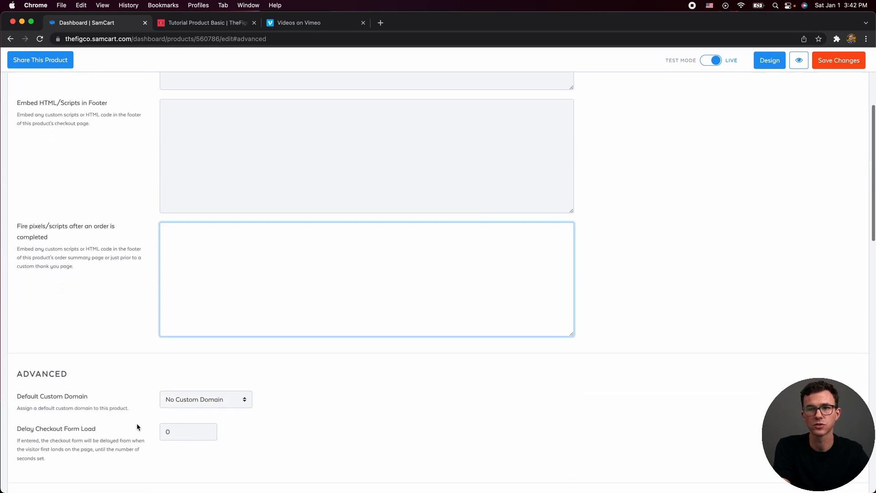
pyautogui.click(191, 401)
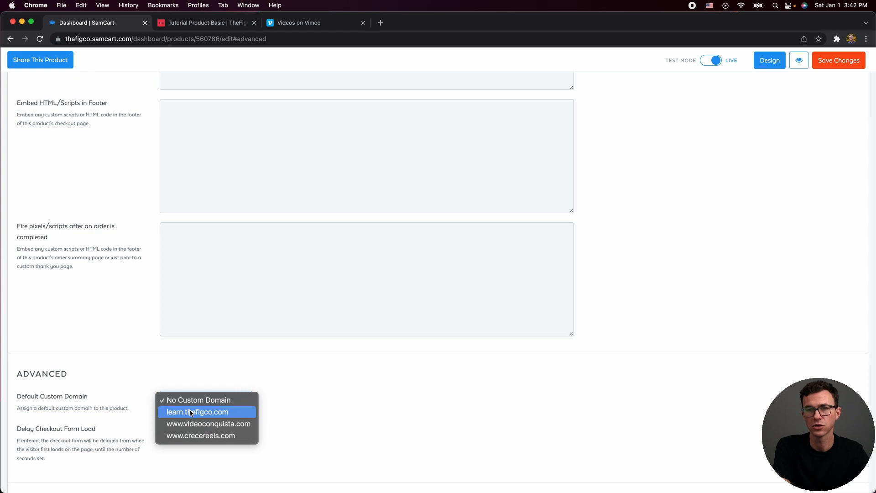
pyautogui.click(191, 412)
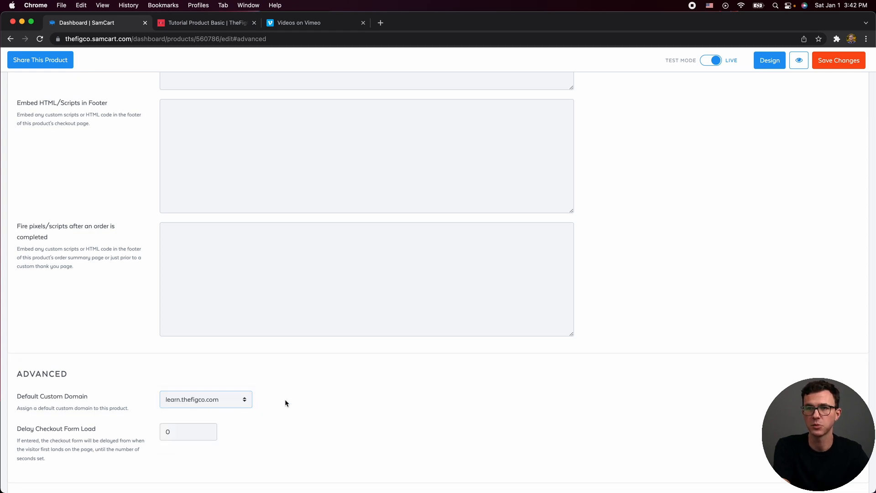
# Try the option that closes the checkout after a number of purchases, and switch it back off
pyautogui.scroll(-5, 315, 404)
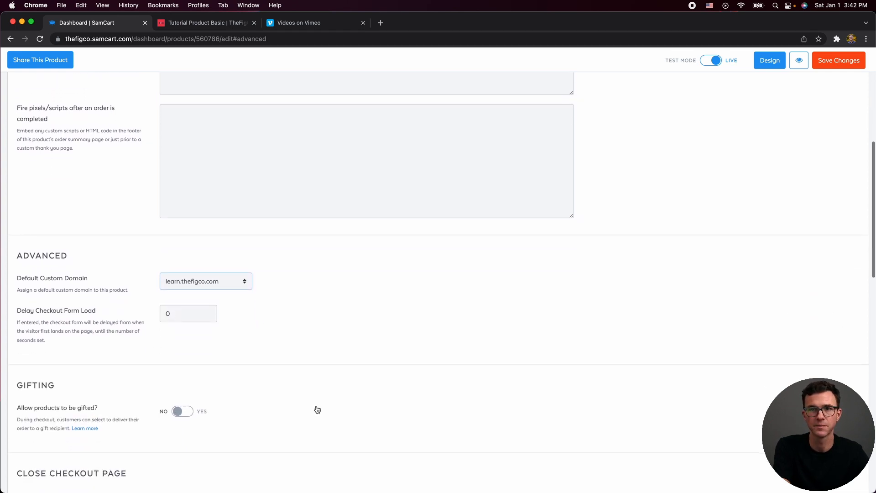
pyautogui.scroll(-3, 266, 387)
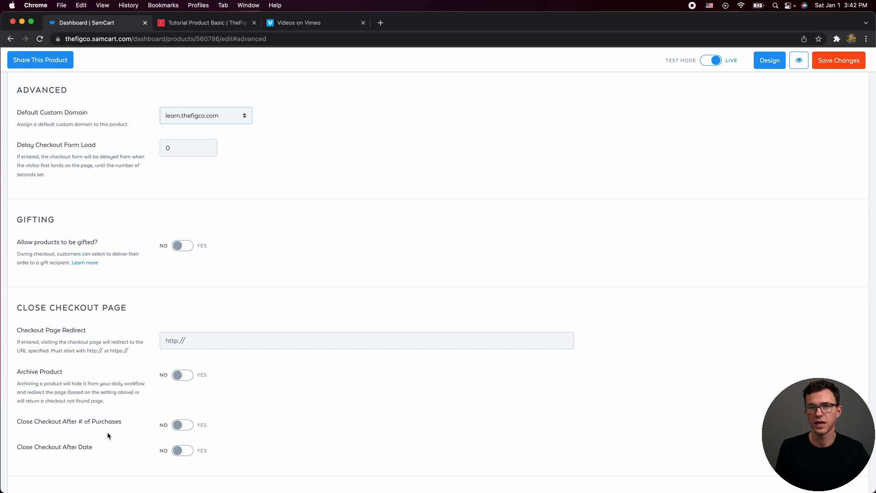
pyautogui.click(187, 425)
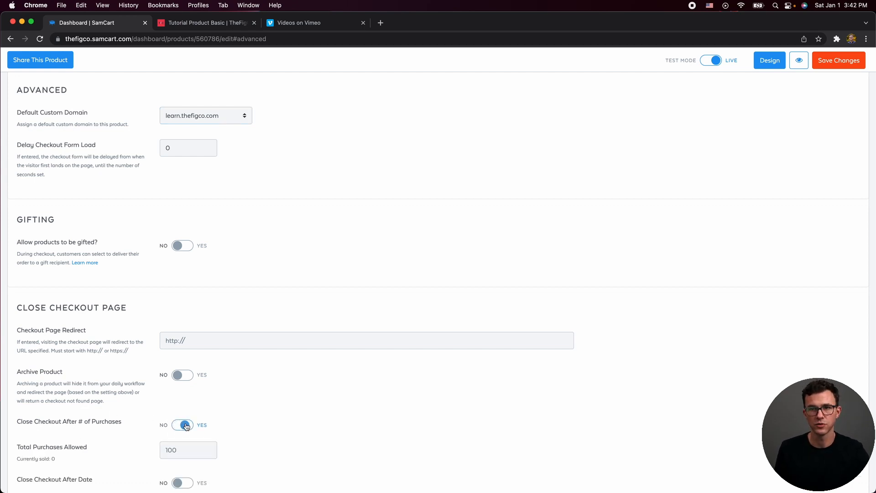
pyautogui.scroll(-2, 201, 441)
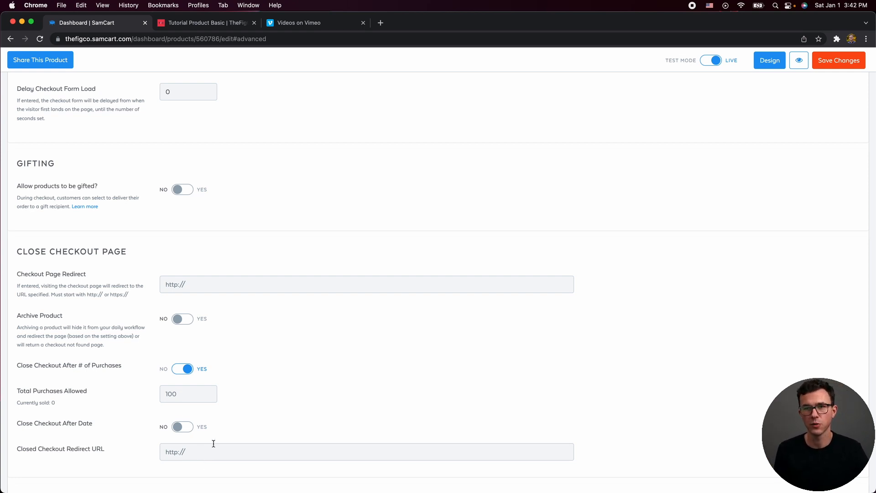
pyautogui.click(183, 368)
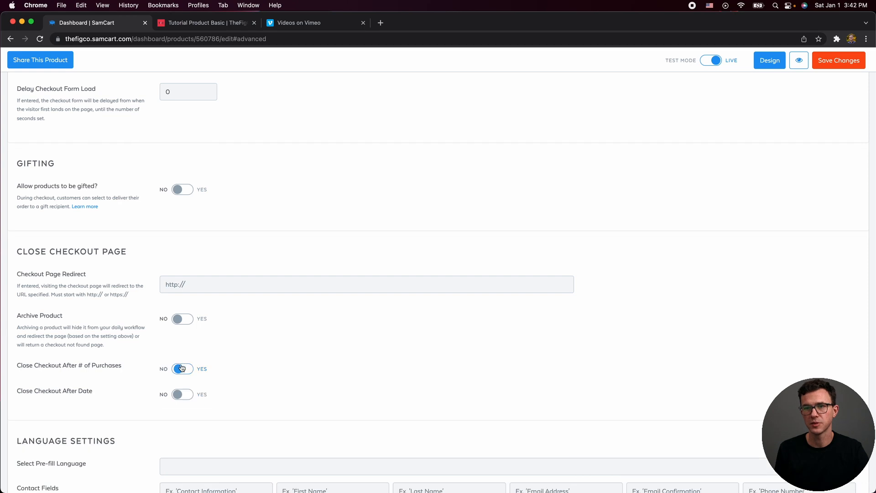
# Enable closing the checkout after a date and set it to Jan 31, 2022 at 12:59 PM
pyautogui.click(184, 396)
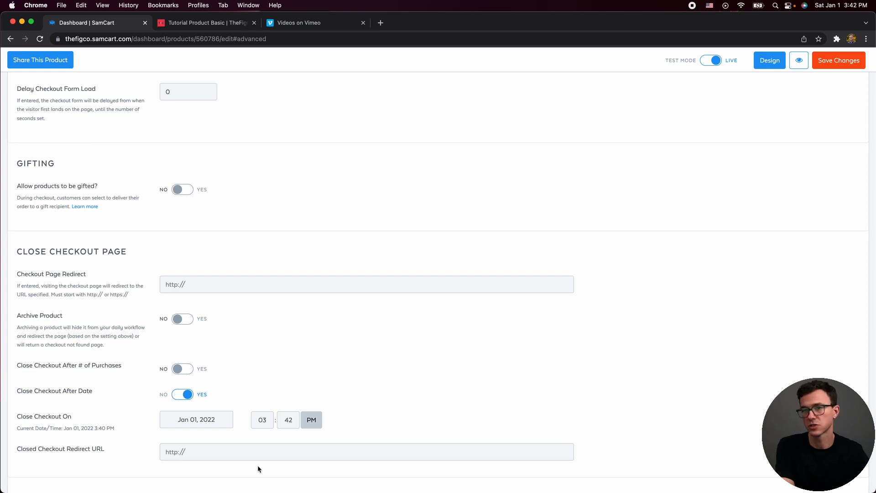
pyautogui.click(211, 423)
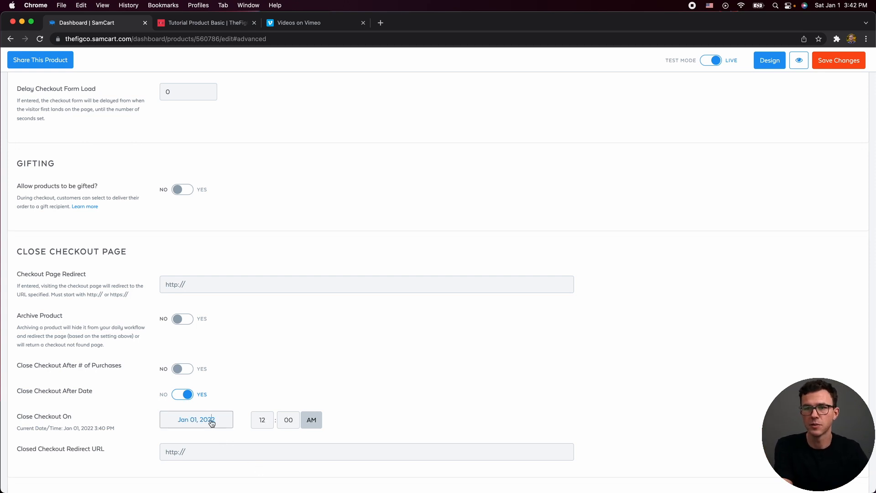
pyautogui.scroll(-2, 241, 383)
pyautogui.click(205, 350)
pyautogui.click(212, 426)
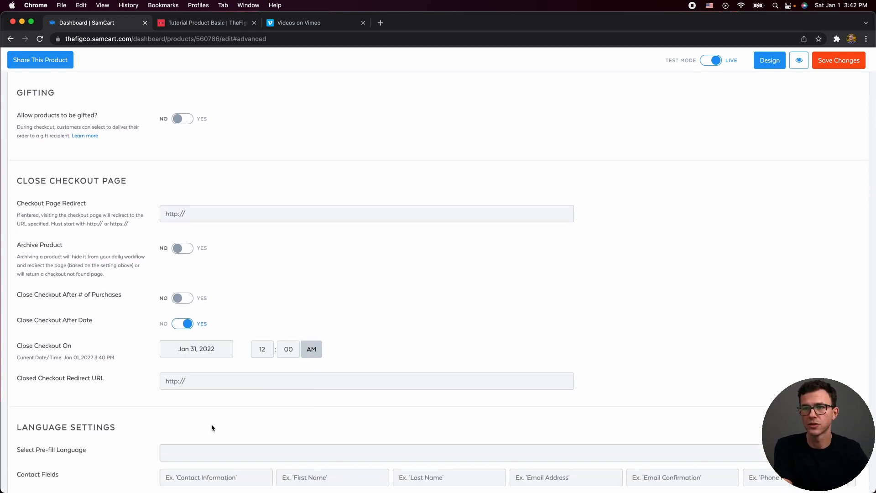
pyautogui.click(271, 349)
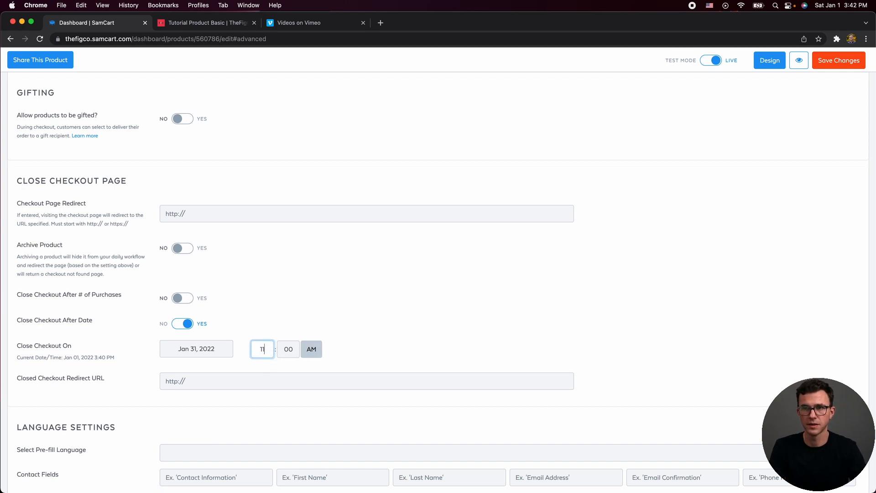
pyautogui.click(289, 351)
pyautogui.write('59')
pyautogui.click(316, 353)
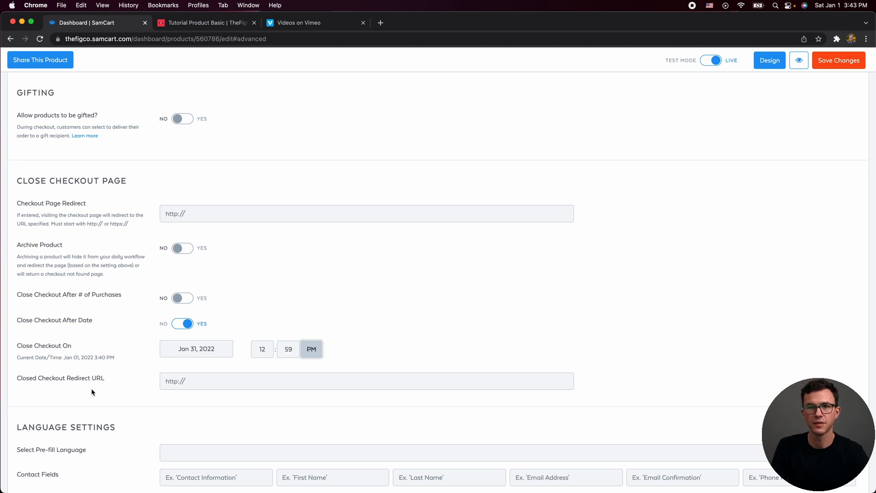
# Try Spanish as the pre-fill language for the checkout fields, and reset the language to None
pyautogui.scroll(-5, 209, 389)
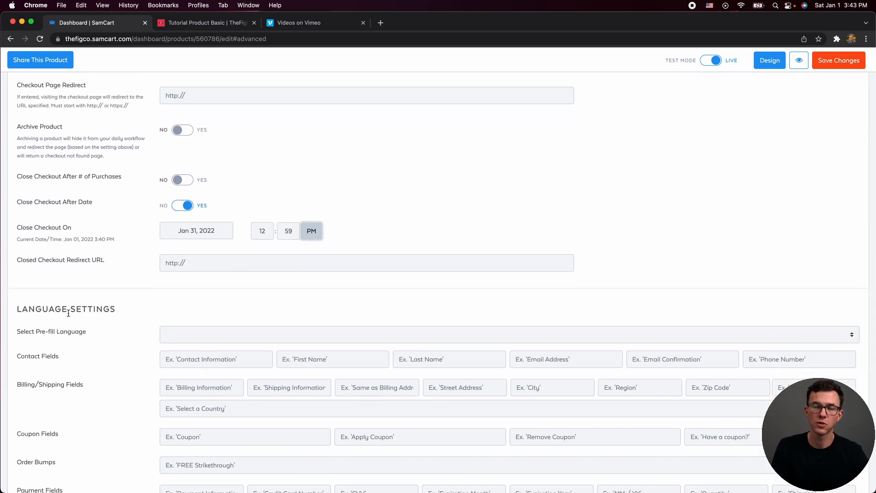
pyautogui.click(217, 339)
pyautogui.click(215, 359)
pyautogui.click(550, 390)
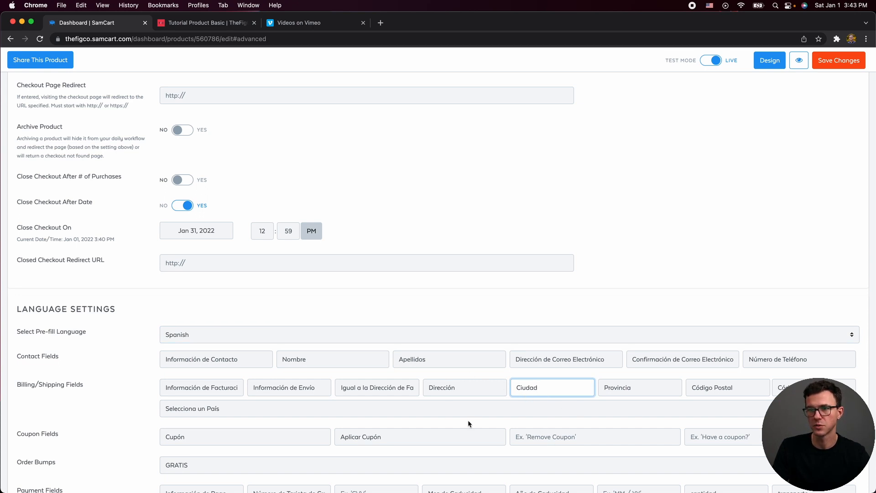
pyautogui.click(249, 334)
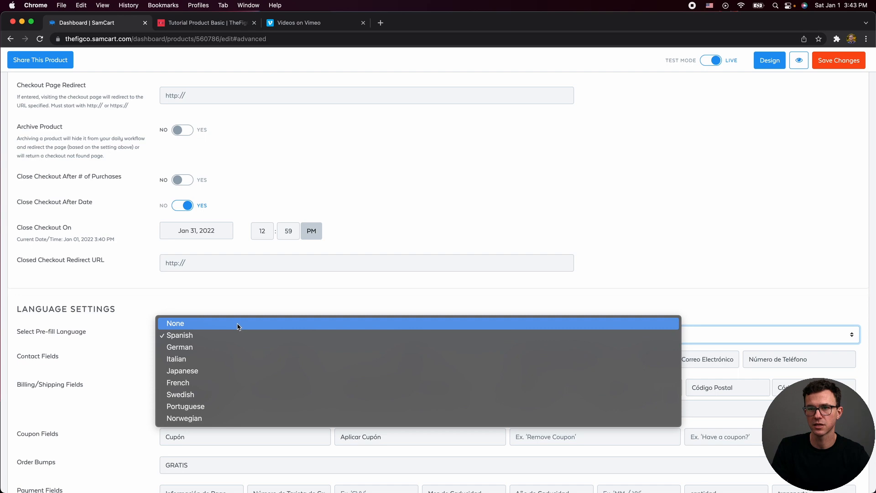
pyautogui.click(237, 324)
# Look over the remaining language and tax settings and try to save the product changes
pyautogui.scroll(-3, 294, 410)
pyautogui.scroll(-10, 294, 410)
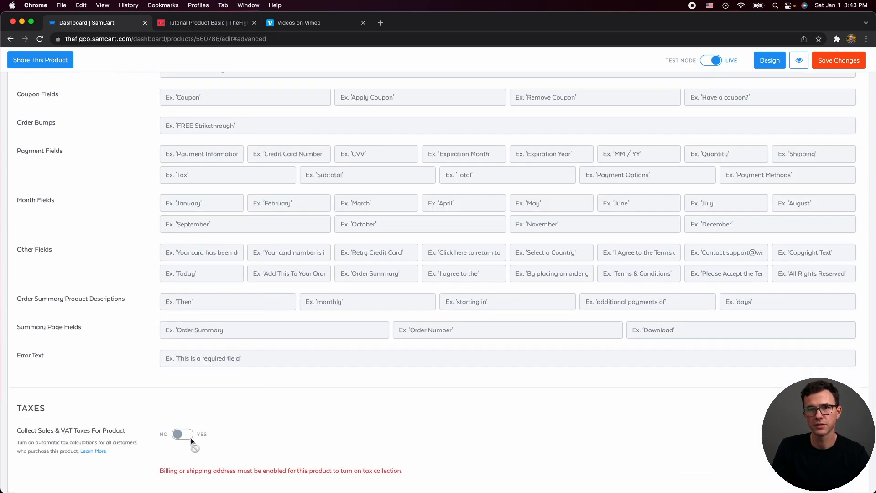
pyautogui.scroll(20, 284, 410)
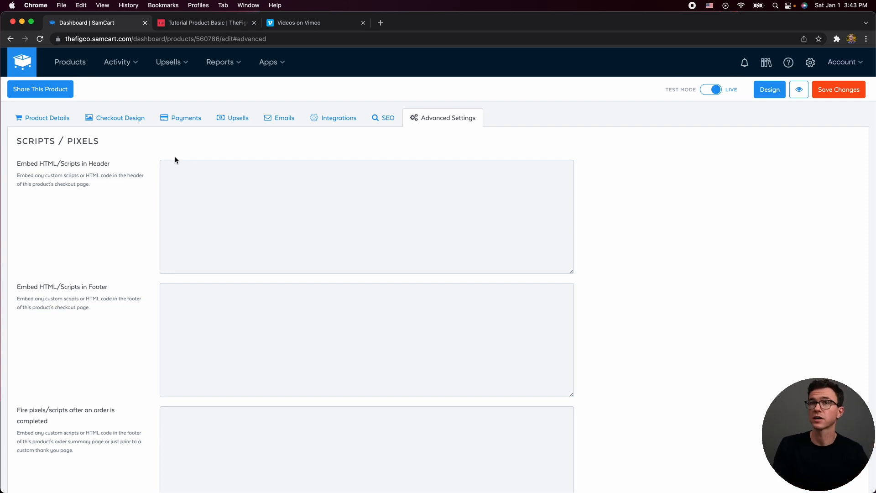
pyautogui.click(831, 90)
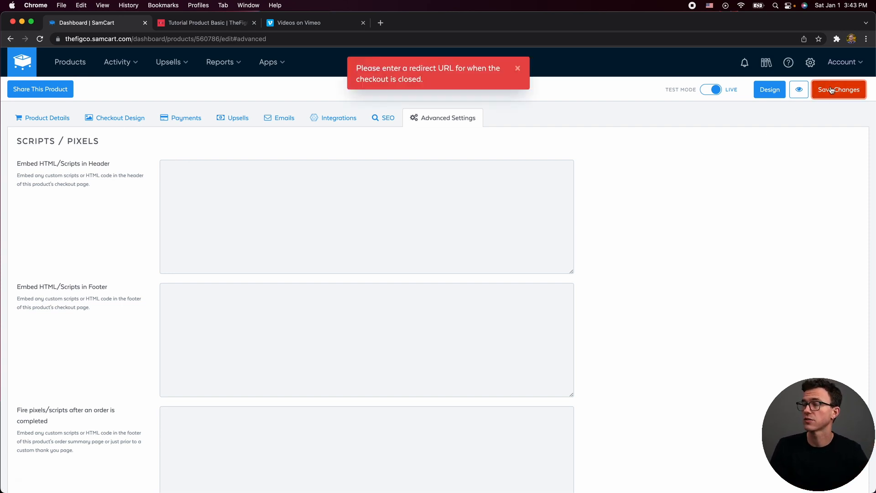
# Turn off closing the checkout after a number of purchases and after a date, and save the product changes
pyautogui.scroll(-10, 315, 303)
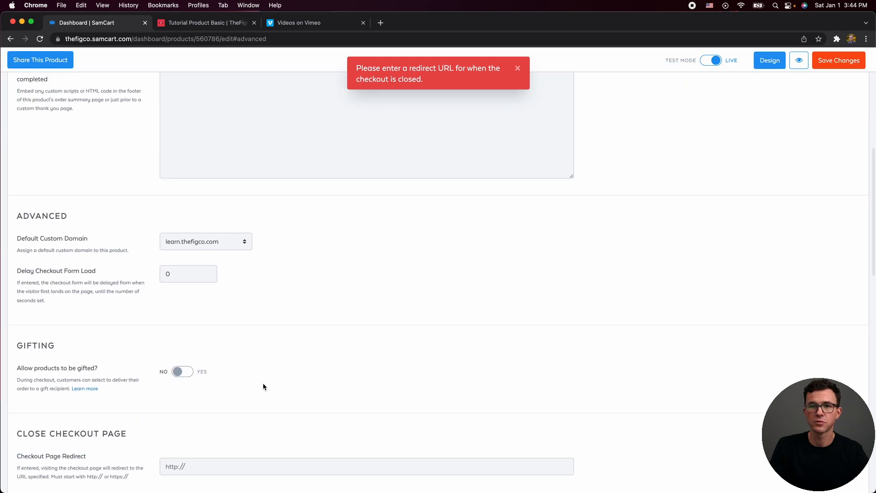
pyautogui.scroll(-4, 264, 386)
pyautogui.scroll(-2, 263, 386)
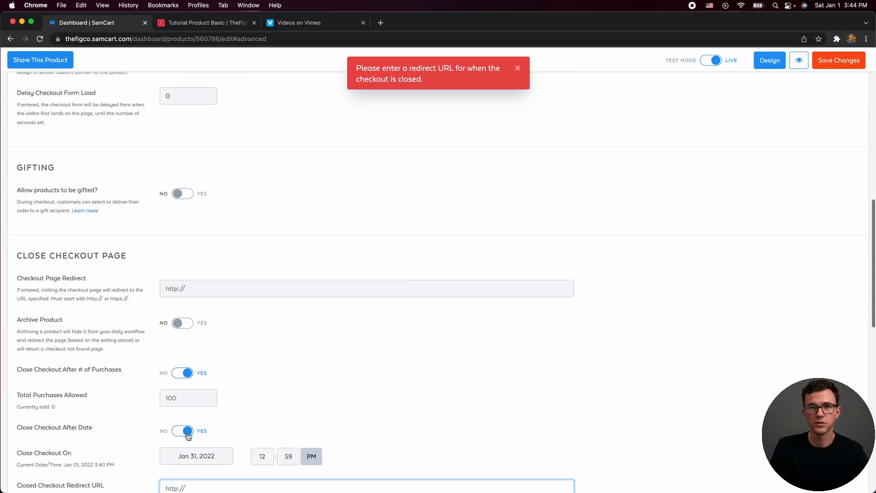
pyautogui.click(188, 363)
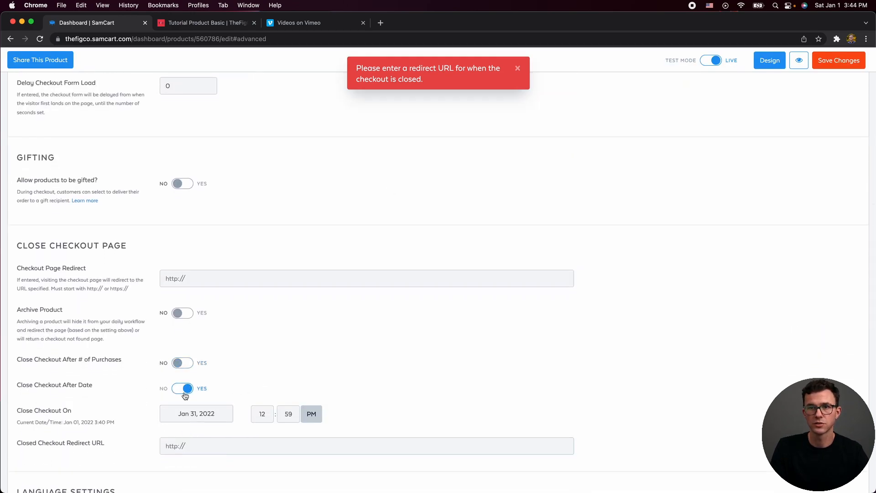
pyautogui.click(184, 389)
pyautogui.click(835, 67)
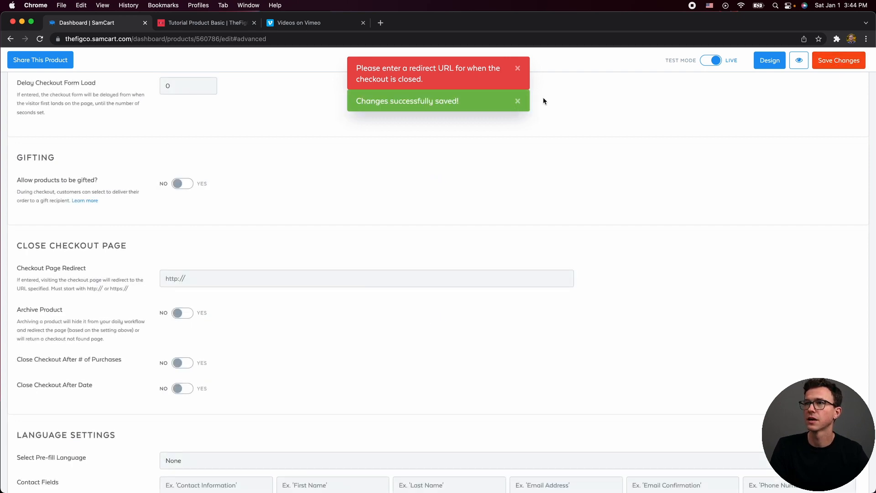
pyautogui.click(518, 68)
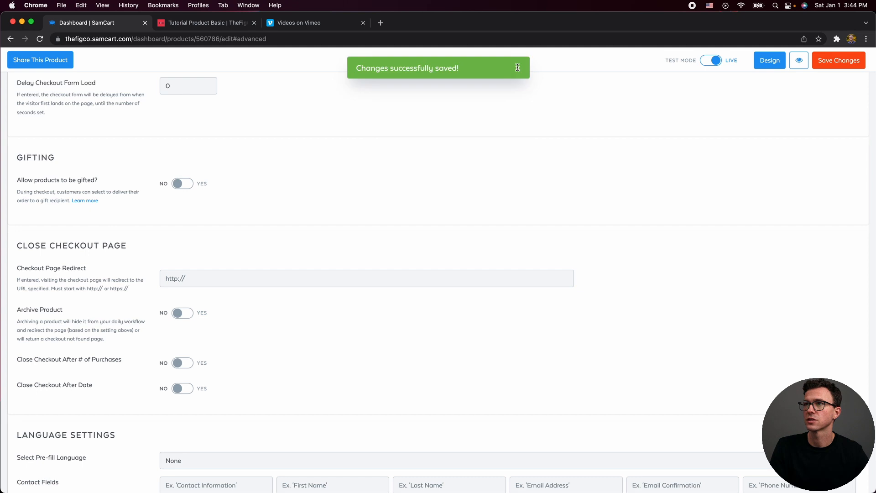
# Start a new product named "Tutorial Product Upgrate" with the description "Upgrade Tutorial Product"
pyautogui.scroll(20, 519, 68)
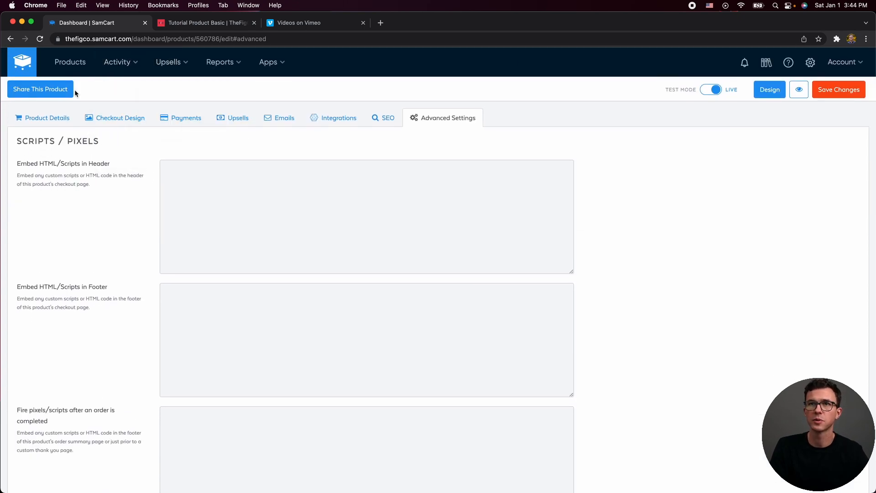
pyautogui.click(69, 64)
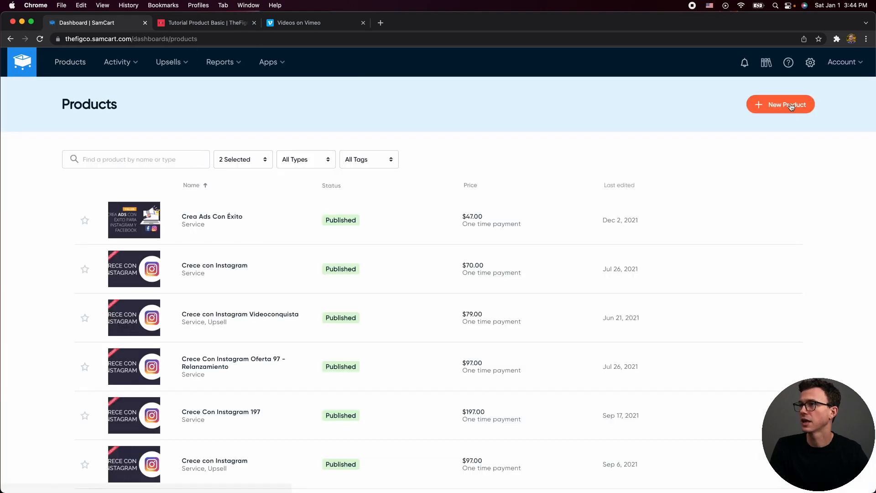
pyautogui.click(791, 106)
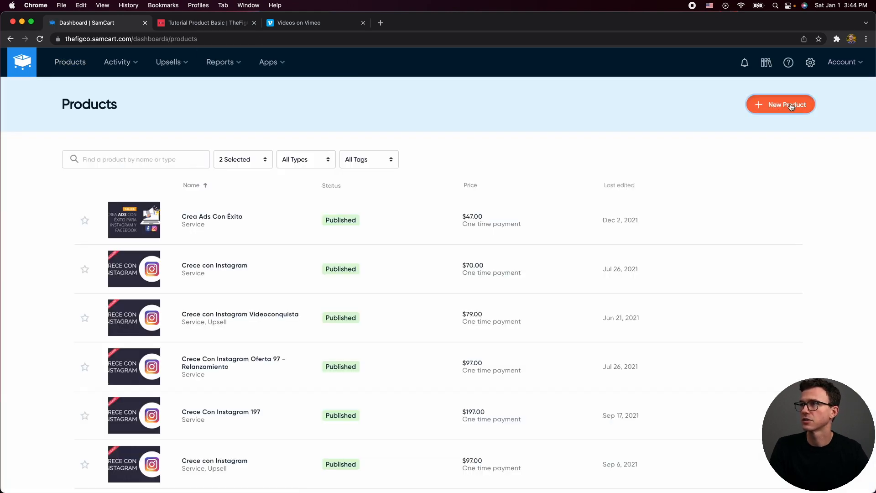
pyautogui.click(652, 103)
pyautogui.write('Tutorial Product Upgrate')
pyautogui.press('Tab')
pyautogui.write('Upgrade Tutorial Product')
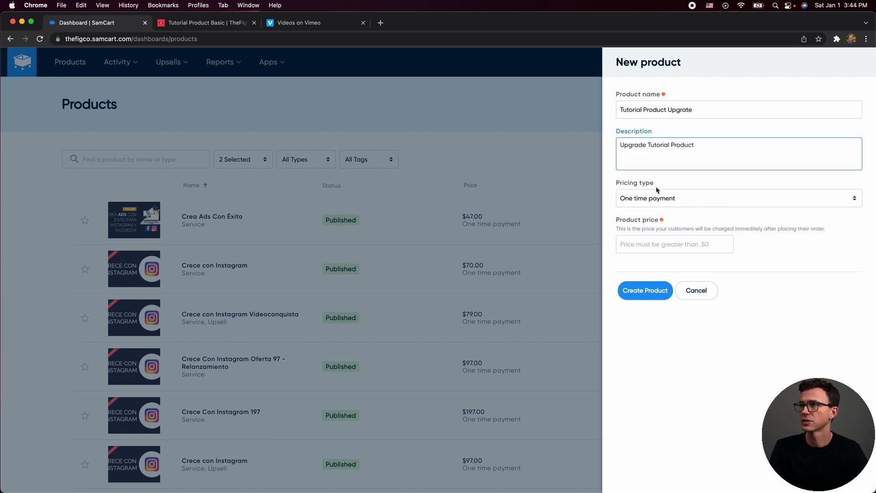
# Set the new product's price to 97 and correct its name to "Tutorial Product Upgrade"
pyautogui.click(662, 248)
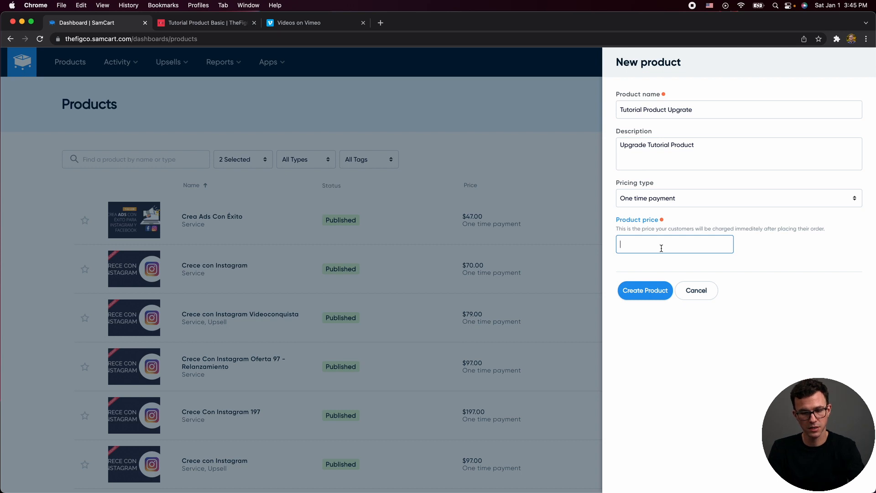
pyautogui.click(652, 294)
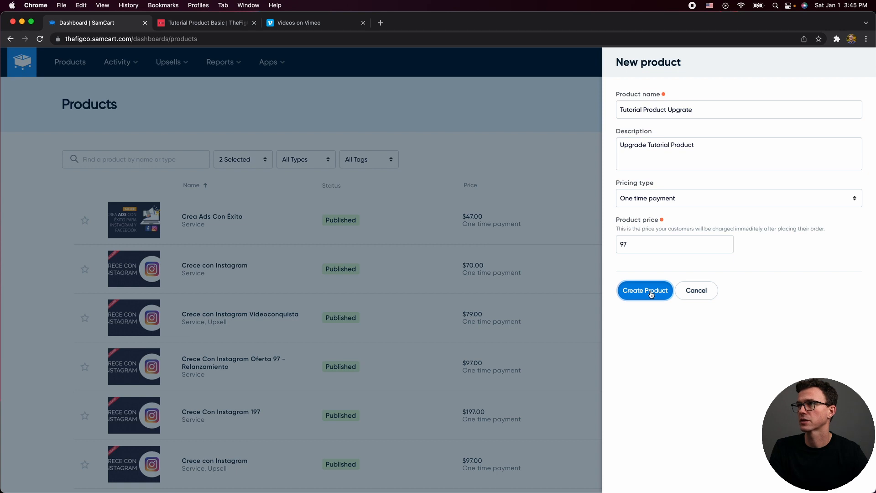
pyautogui.click(700, 111)
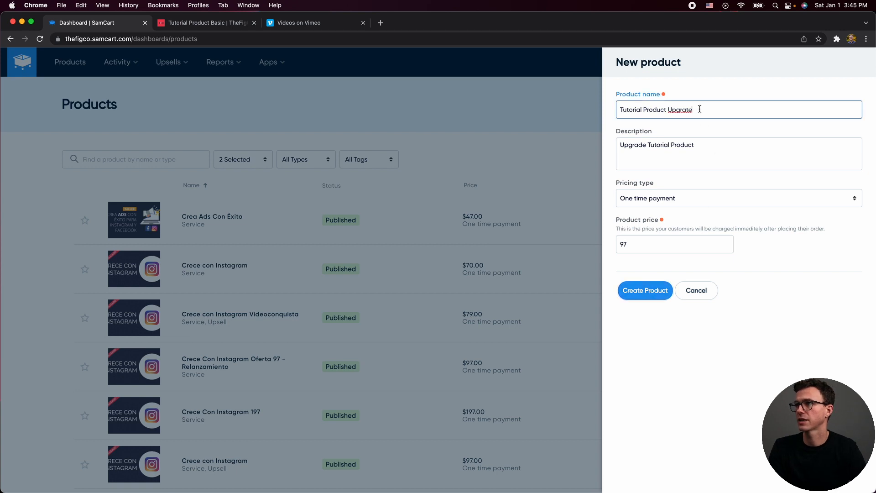
pyautogui.press('BackSpace')
pyautogui.write('d')
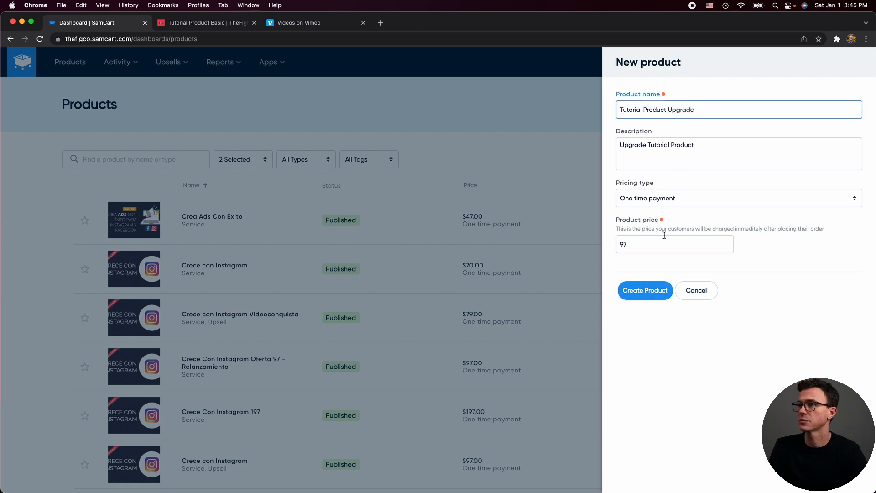
# Create the "Tutorial Product Upgrade" product, save its changes, and return to the product list
pyautogui.click(624, 286)
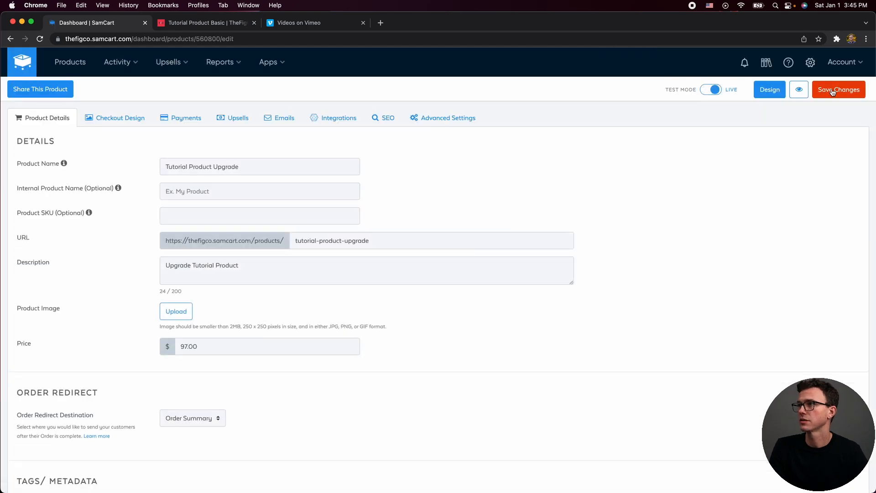
pyautogui.click(838, 89)
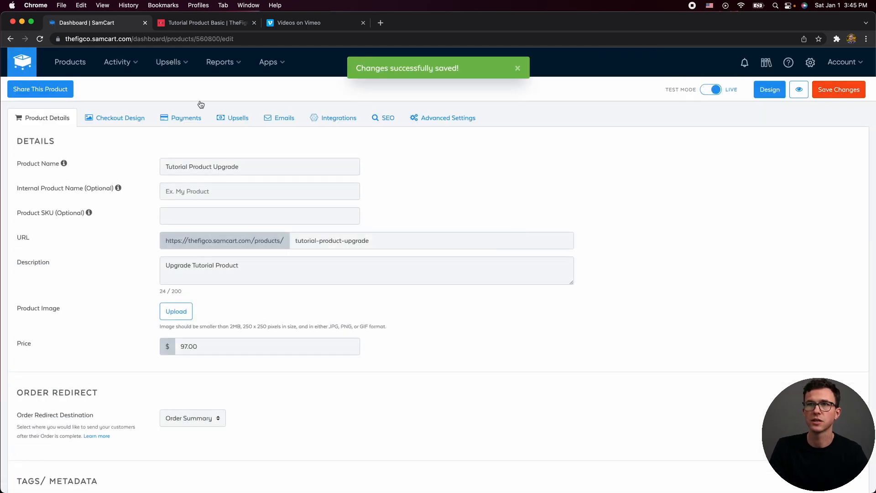
pyautogui.moveTo(93, 59)
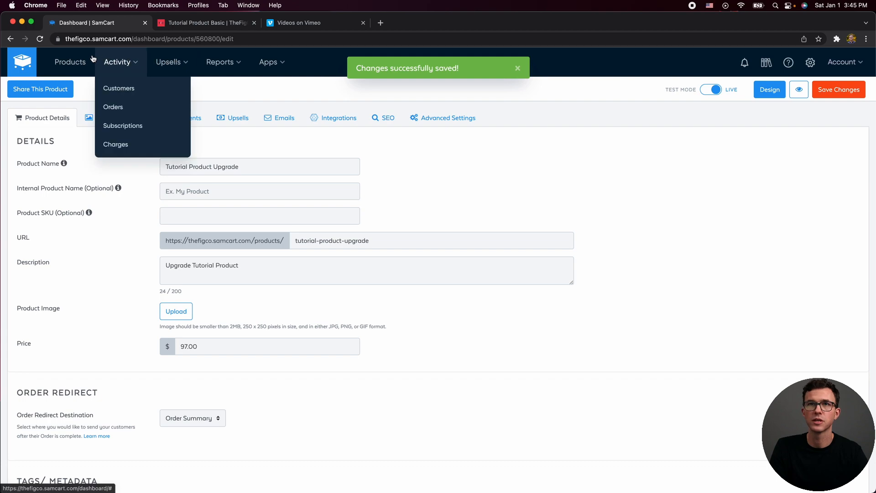
pyautogui.click(68, 61)
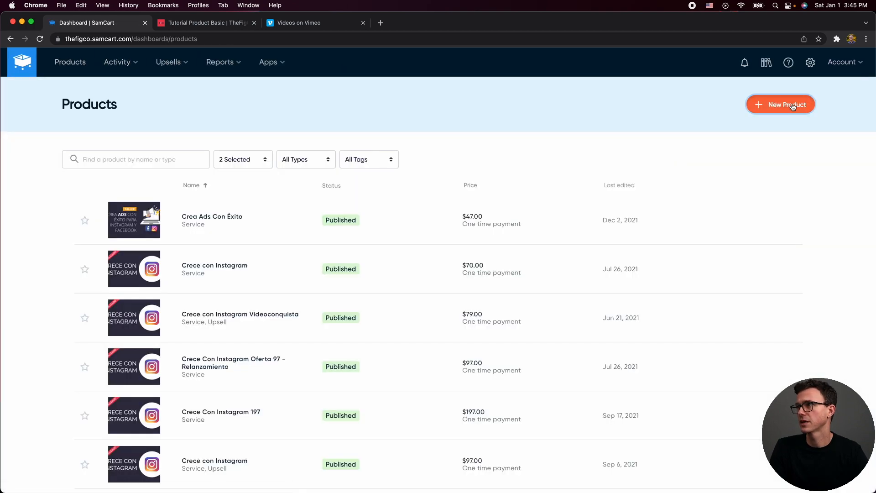
# Create a one-time-payment product "Tutorial Product Super Upgrade" with the description "Super Upgrade of Tutorial Product" and price 147
pyautogui.click(782, 104)
pyautogui.write('Tutorial Product Super Upgrade')
pyautogui.press('Tab')
pyautogui.write('Super Upgrade of Tutorial Product')
pyautogui.click(685, 246)
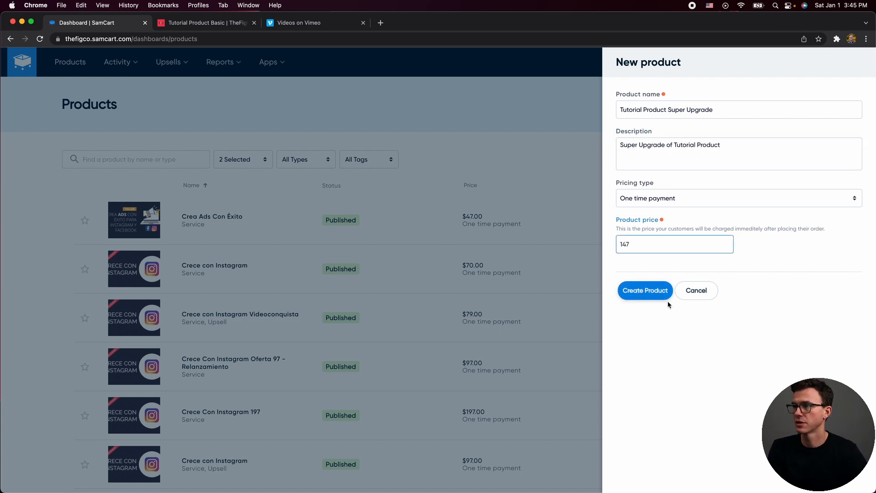
pyautogui.click(656, 291)
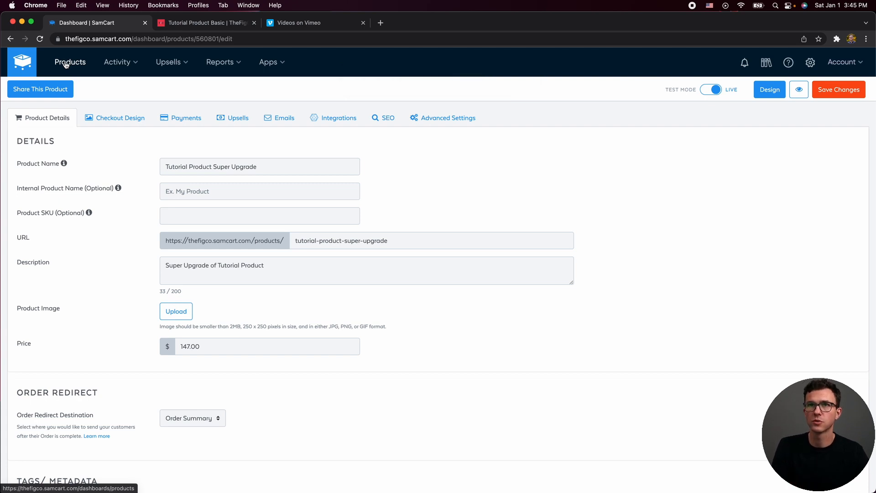
# Create a one-time-payment product "Tutorial Order Bump" with the description "How to Record Yourself" and price 27
pyautogui.click(66, 63)
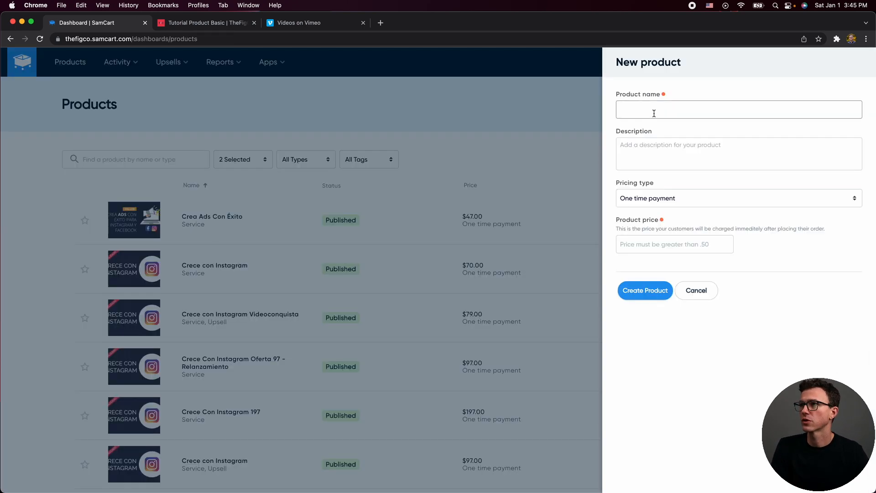
pyautogui.click(654, 110)
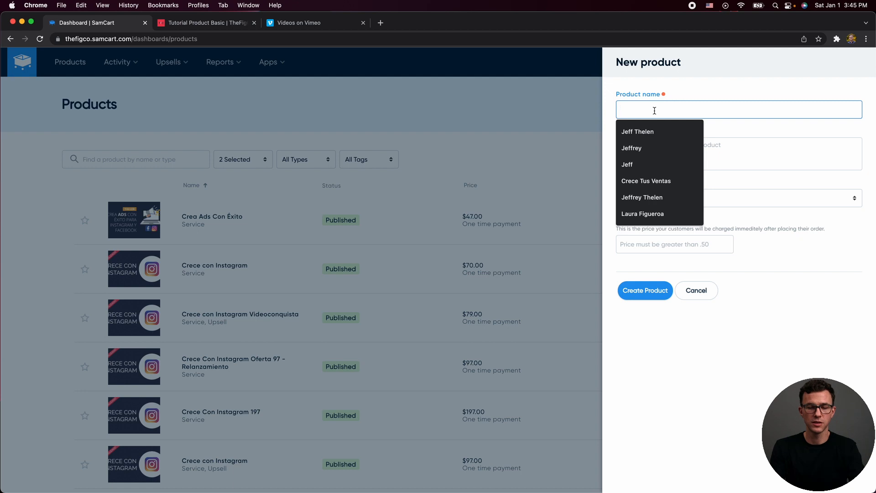
pyautogui.write('Tutorial Order Bump')
pyautogui.press('Tab')
pyautogui.write('How to Record Yourself')
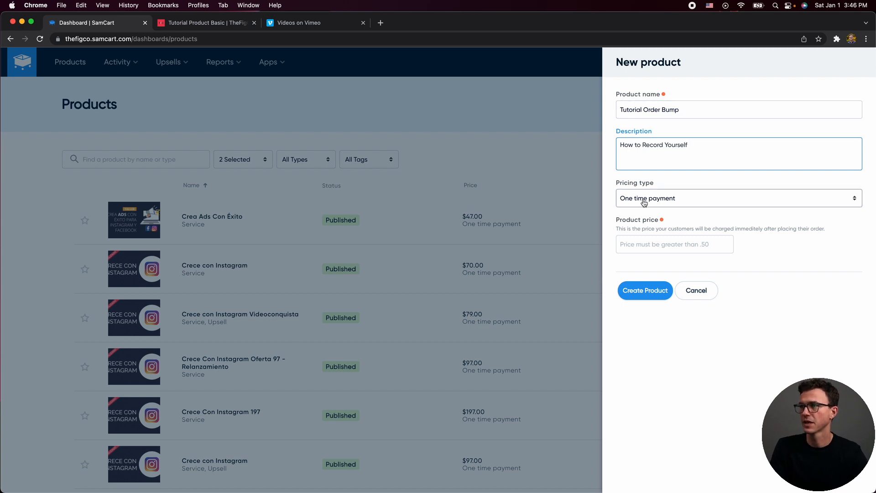
pyautogui.click(652, 242)
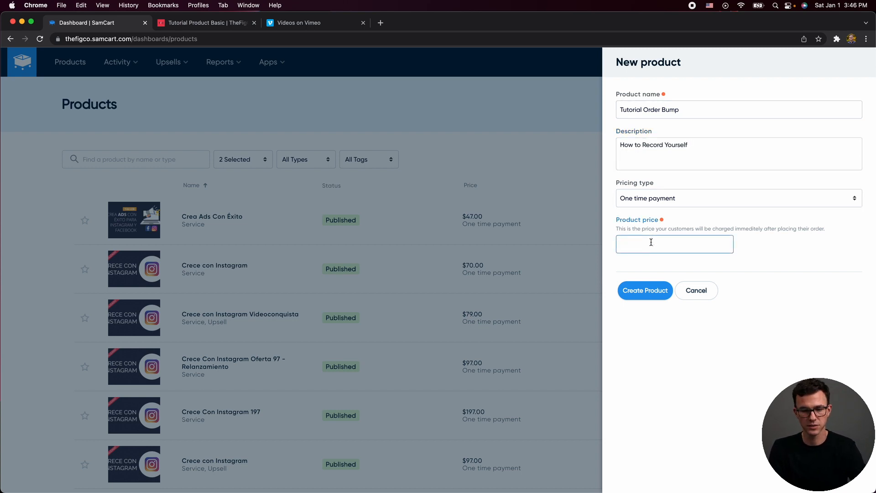
pyautogui.click(644, 291)
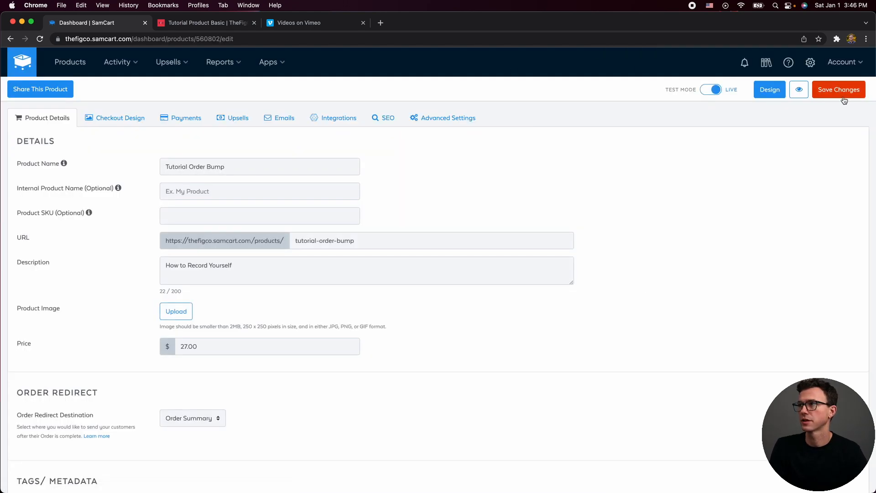
# Create and save a one-time-payment product "Tutorial Product Upsell" with the description "Our most premium one-on-one service" and price 497
pyautogui.click(65, 63)
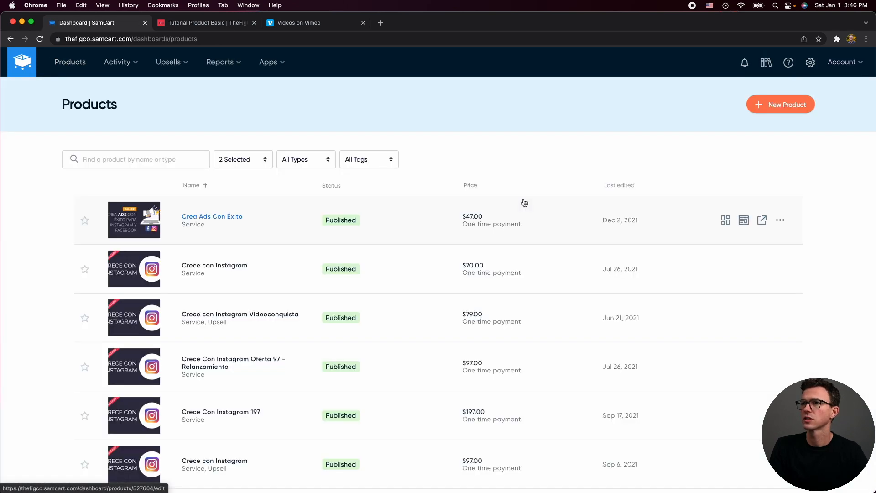
pyautogui.click(779, 113)
pyautogui.click(660, 113)
pyautogui.write('Tutorial Product Upsell')
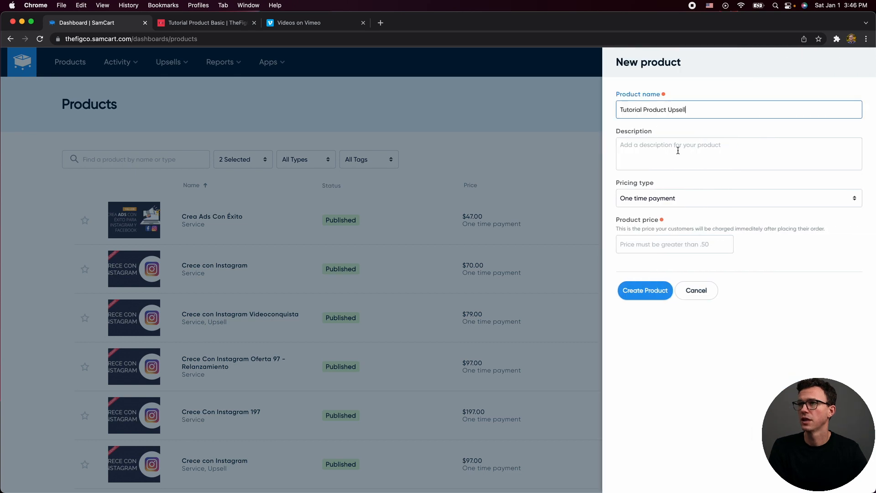
pyautogui.click(667, 154)
pyautogui.write('Our most premium one-on-one service')
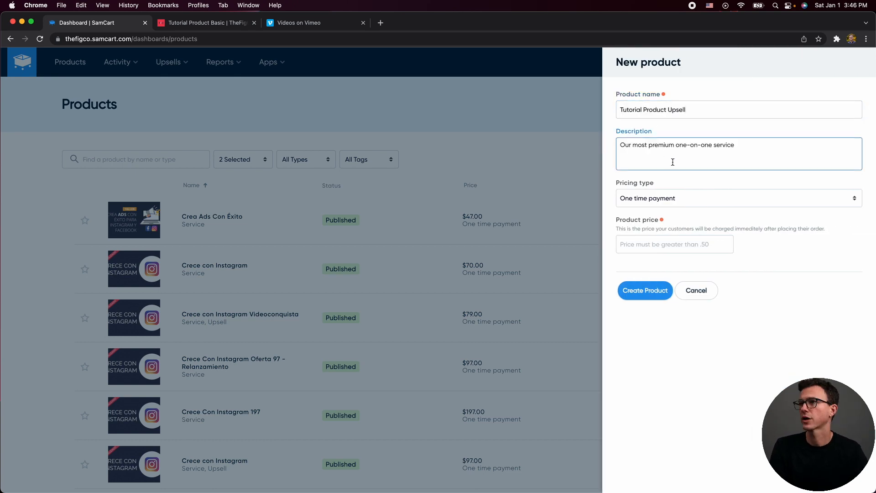
pyautogui.click(659, 245)
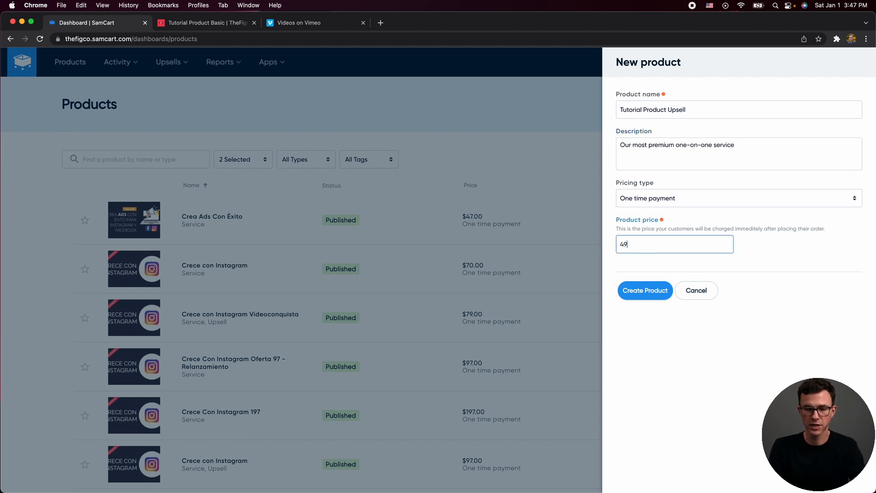
pyautogui.click(652, 291)
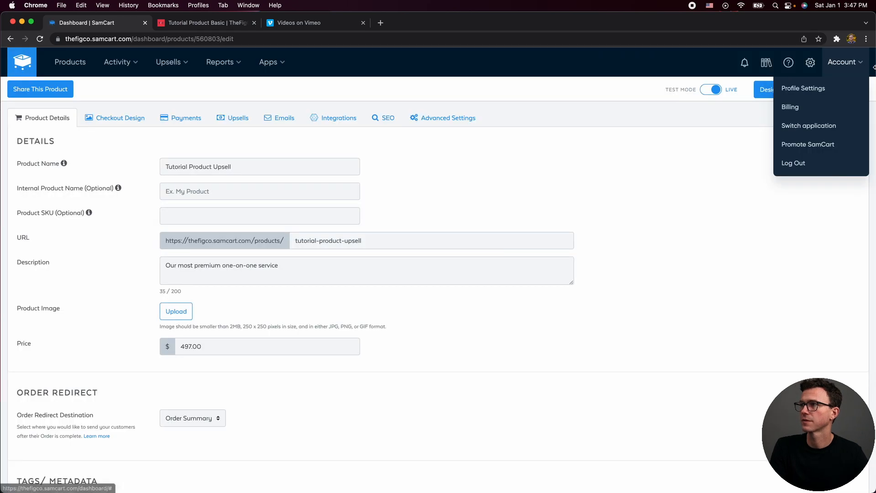
pyautogui.click(832, 91)
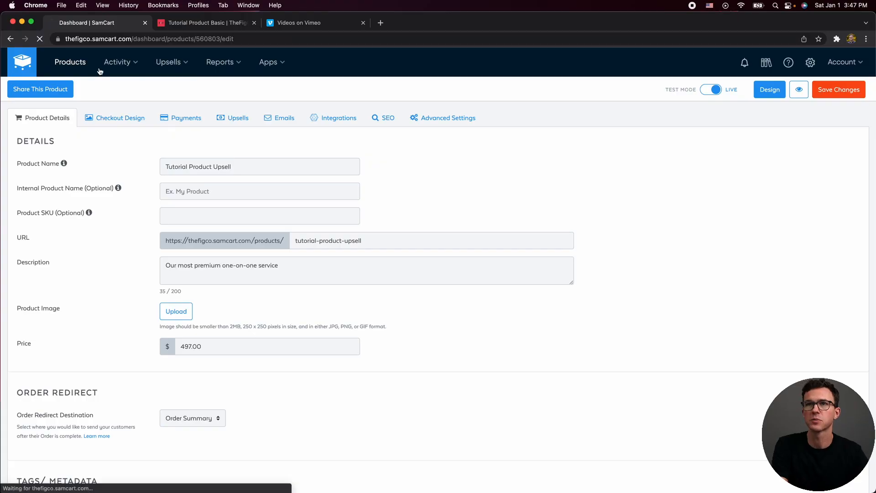
# Search the product list for "tutor" and open Tutorial Product Basic 47 for editing
pyautogui.click(125, 87)
pyautogui.click(147, 155)
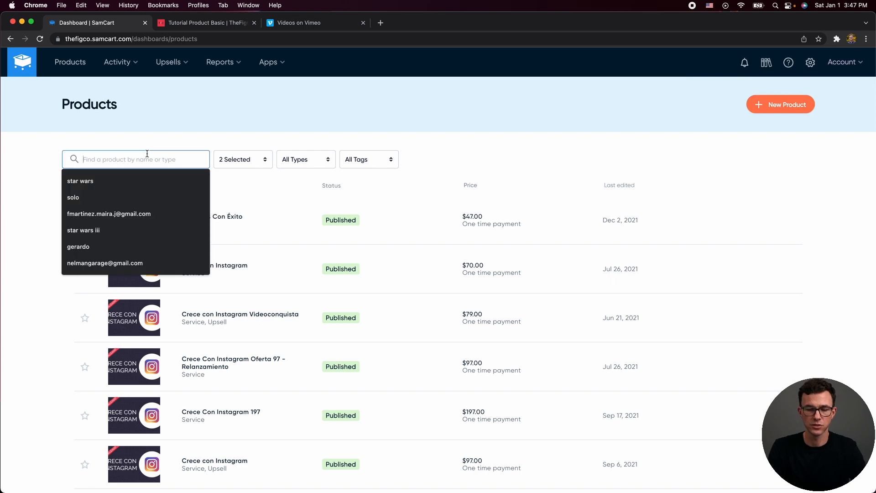
pyautogui.write('tutor')
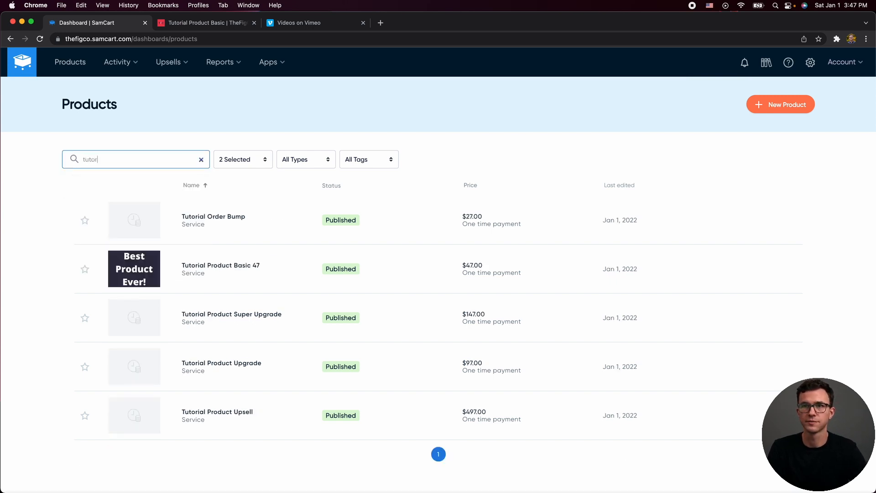
pyautogui.click(228, 265)
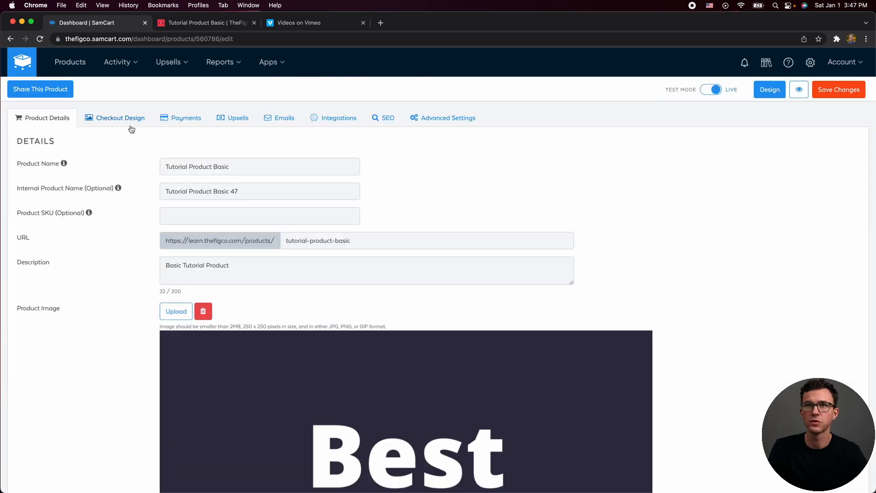
# Add Tutorial Product Upgrade and Tutorial Product Super Upgrade as optional products in the additional payment options and save the changes
pyautogui.click(180, 120)
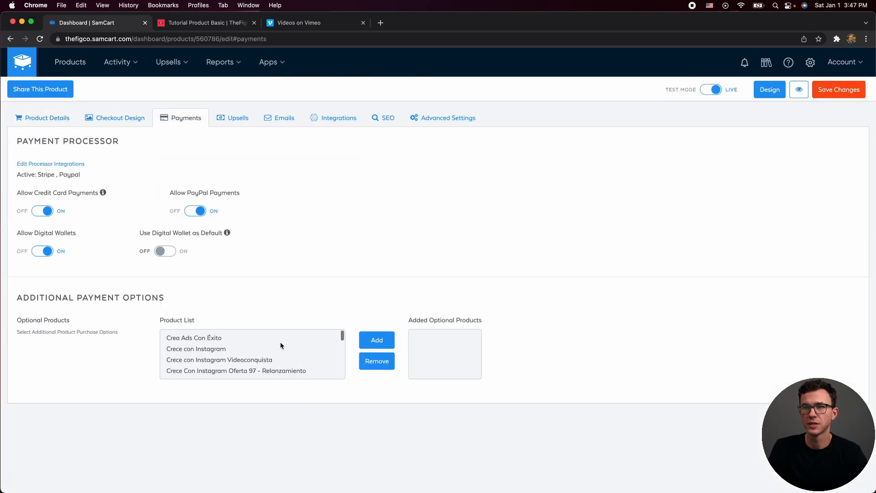
pyautogui.scroll(-10, 280, 355)
pyautogui.scroll(2, 255, 347)
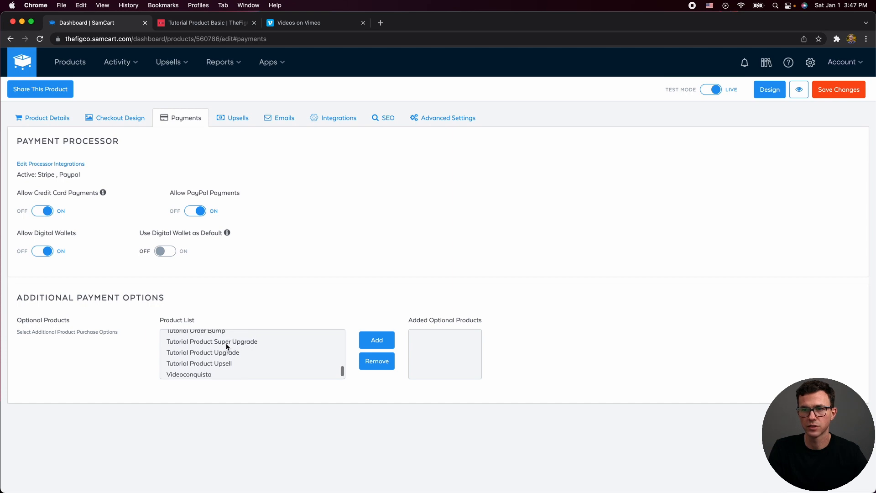
pyautogui.click(214, 352)
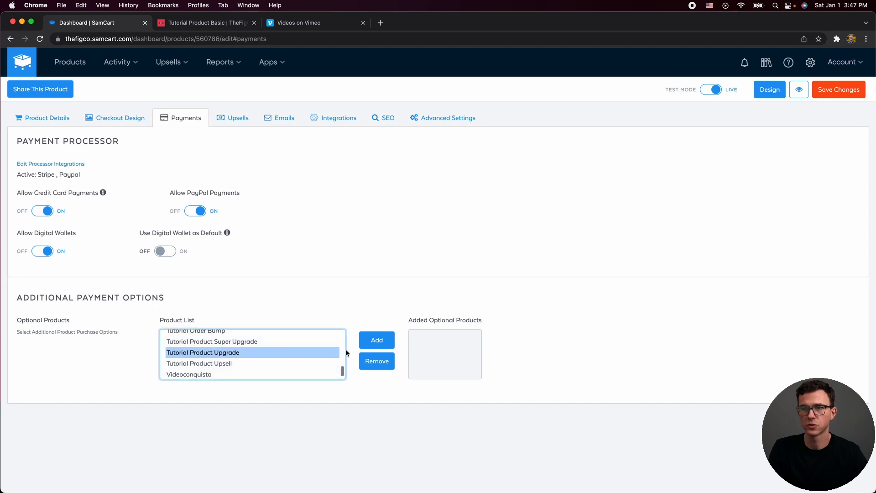
pyautogui.click(377, 340)
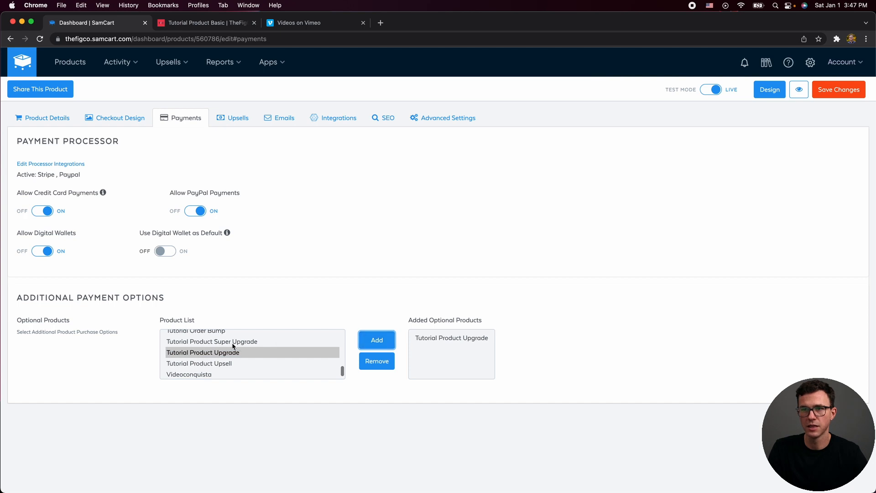
pyautogui.click(232, 342)
pyautogui.click(374, 341)
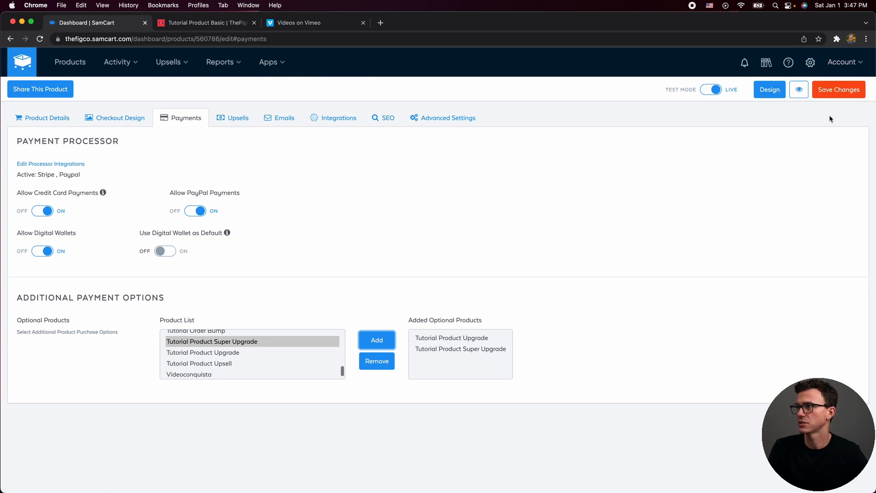
pyautogui.click(833, 95)
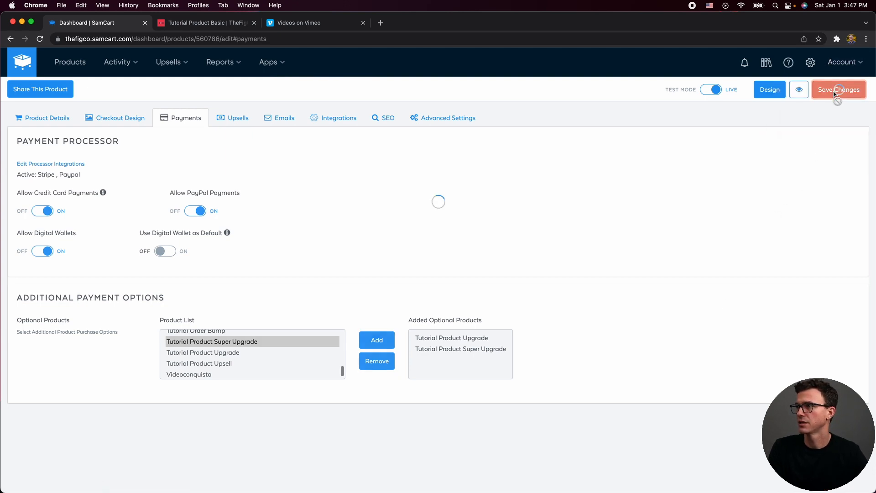
# Open the product's page design and look over the payment options in its checkout section
pyautogui.click(769, 90)
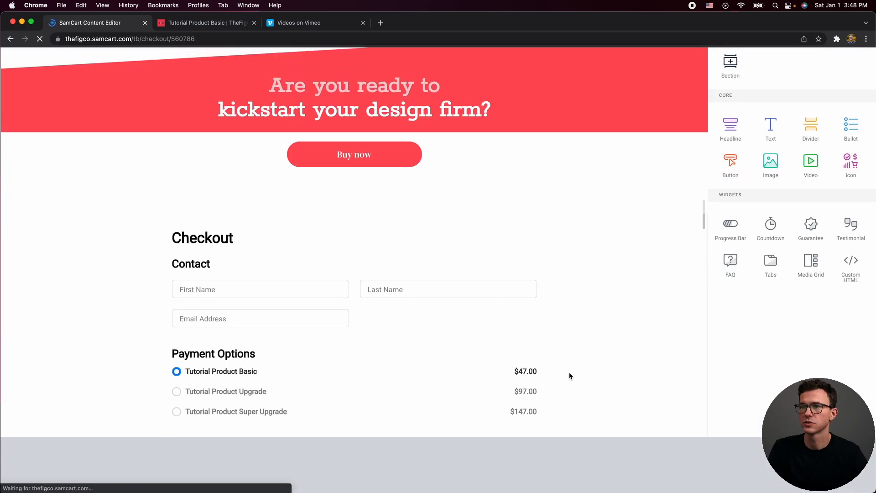
pyautogui.scroll(-5, 570, 376)
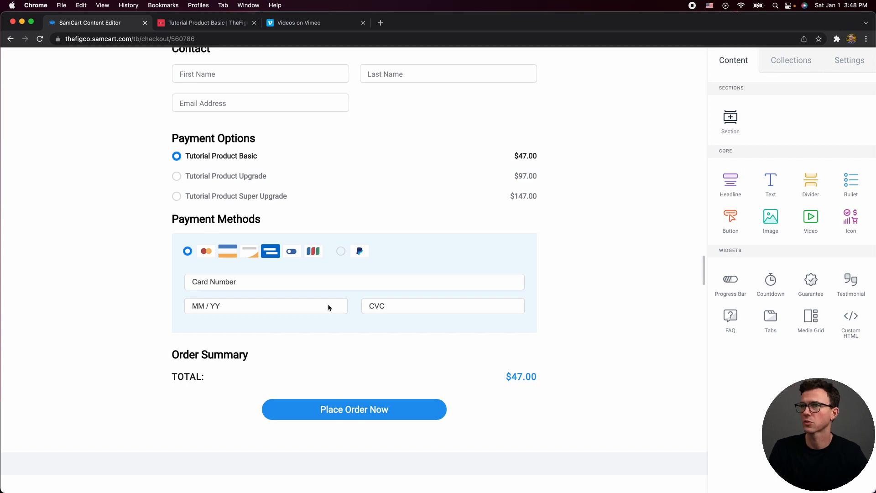
pyautogui.scroll(20, 506, 171)
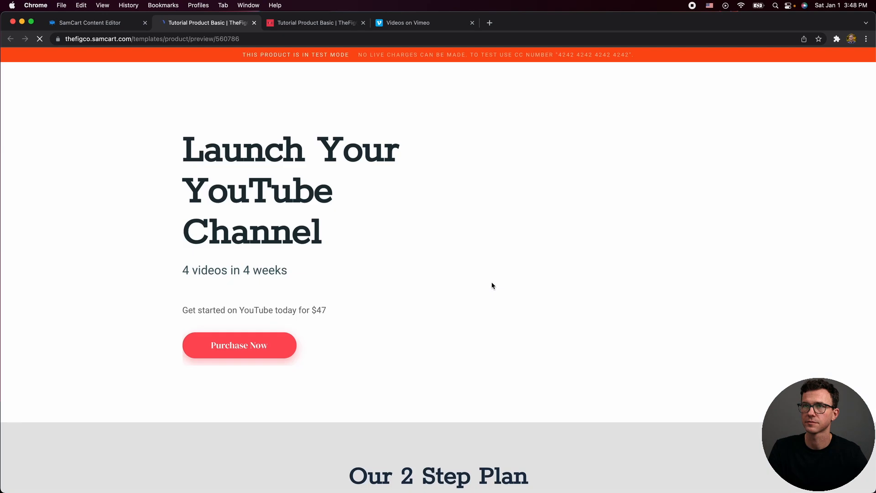
# Test switching between the Basic, Upgrade and Super Upgrade payment options in the page preview, and close the preview pages
pyautogui.scroll(-20, 493, 285)
pyautogui.scroll(3, 492, 286)
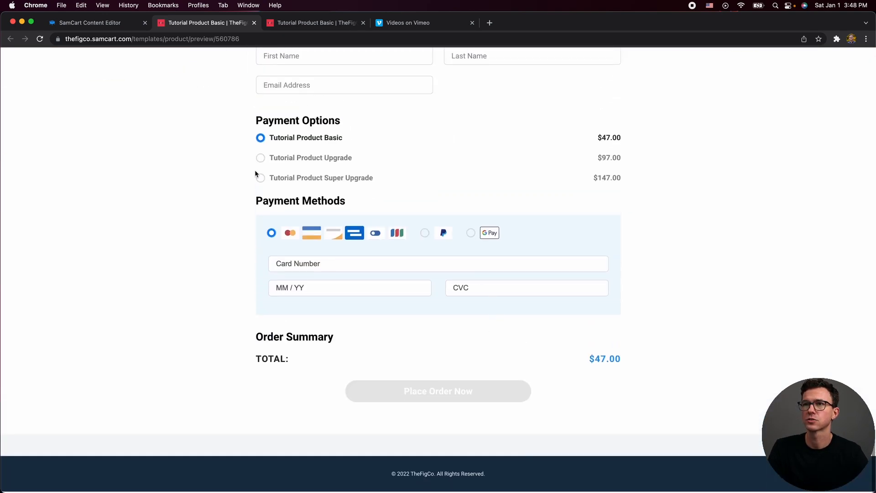
pyautogui.click(260, 159)
pyautogui.click(260, 179)
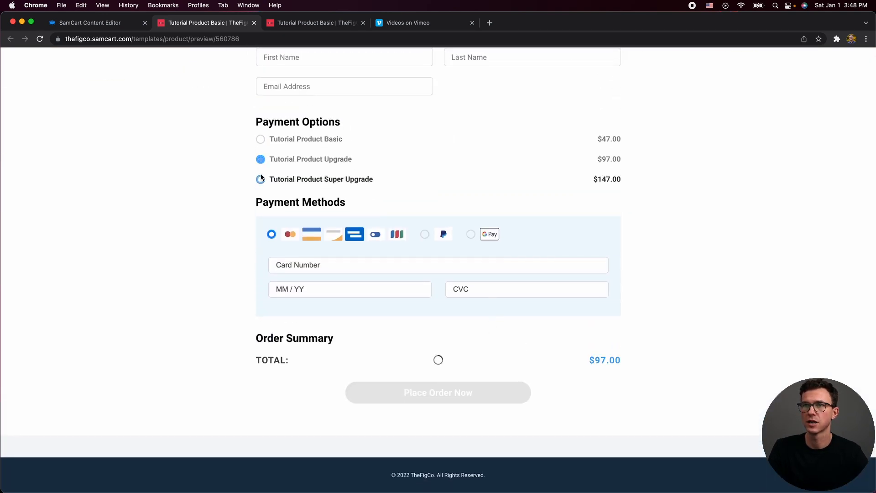
pyautogui.click(260, 139)
pyautogui.click(261, 158)
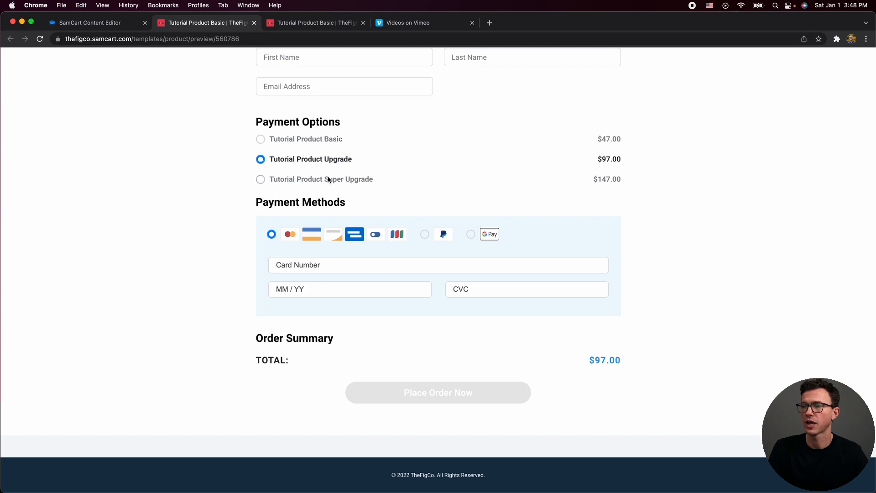
pyautogui.scroll(20, 563, 196)
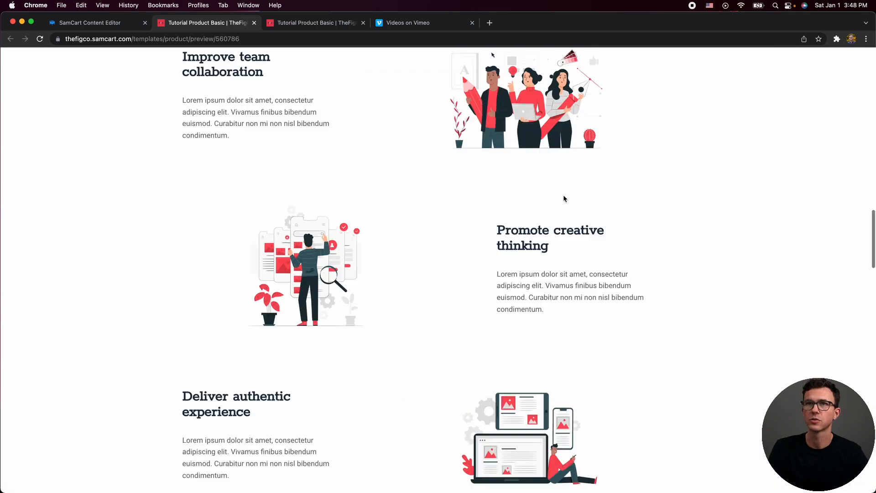
pyautogui.click(254, 23)
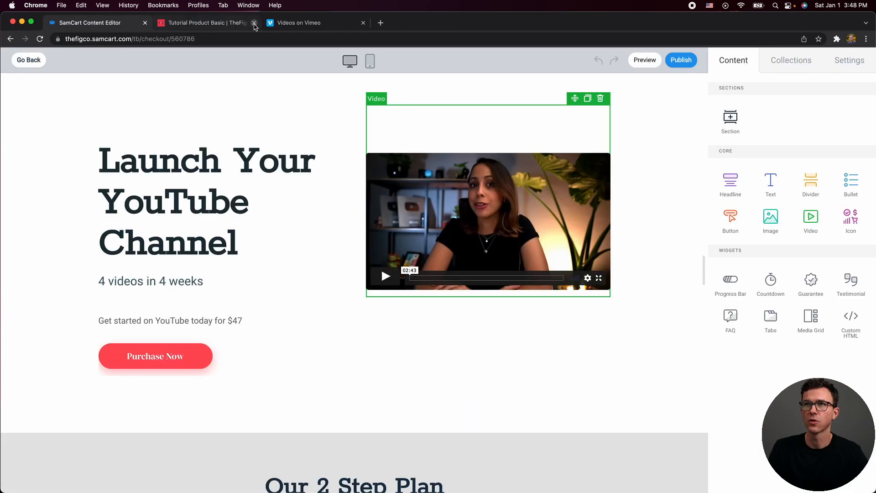
pyautogui.click(254, 22)
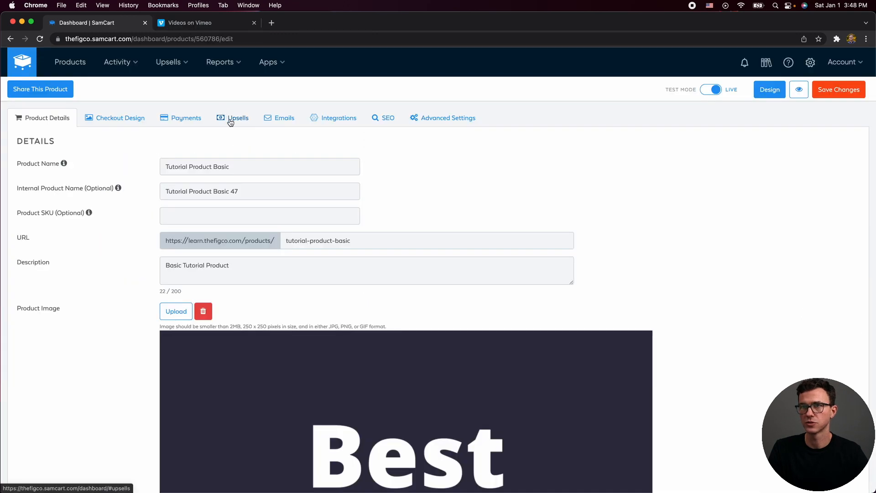
# Add Tutorial Order Bump as an order bump in the product's upsell settings and choose the Horizontal Compact layout
pyautogui.click(231, 121)
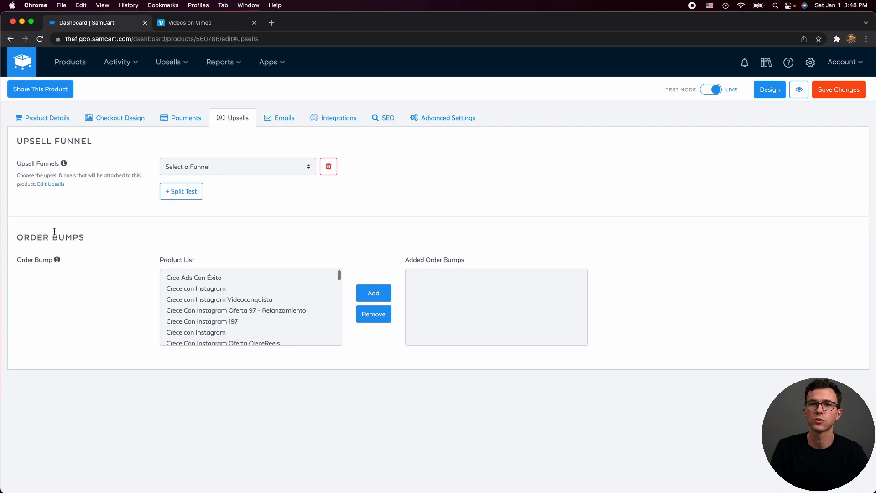
pyautogui.scroll(-10, 246, 301)
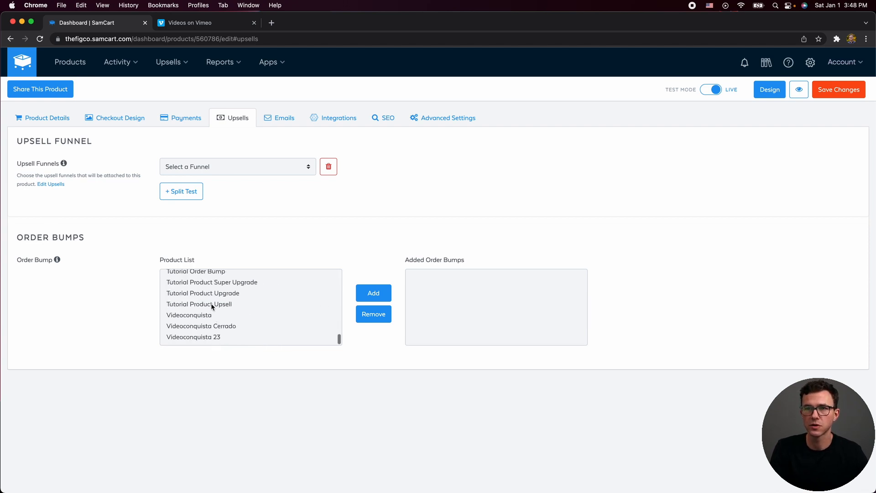
pyautogui.scroll(1, 215, 297)
pyautogui.click(208, 278)
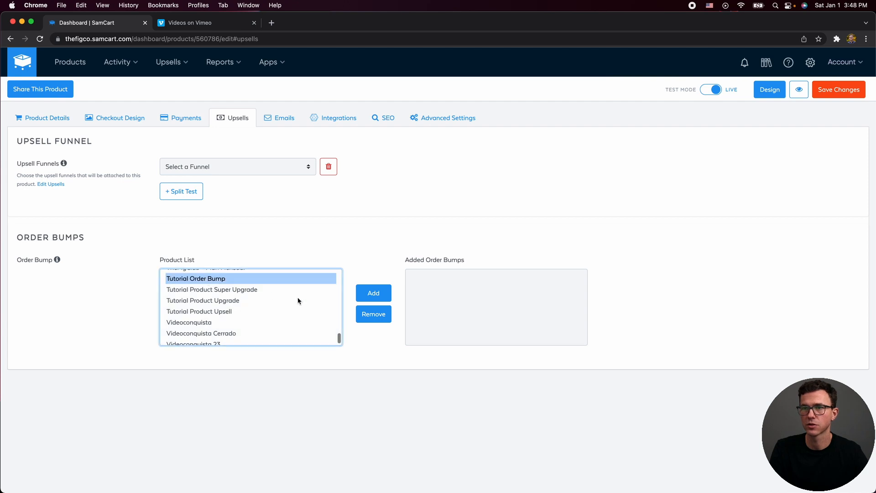
pyautogui.click(372, 291)
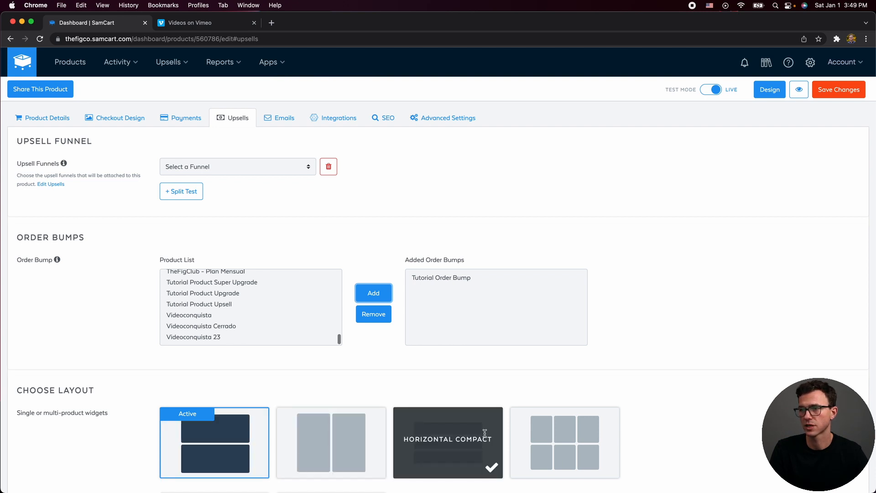
pyautogui.scroll(-5, 564, 433)
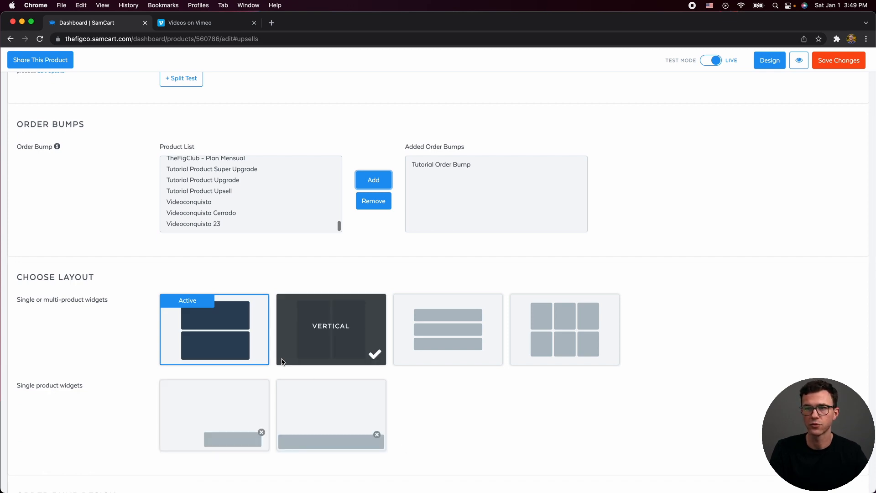
pyautogui.click(453, 342)
# Try the Modern, Marketer, Simple, Soft, Bold and Night design templates for the order bump and settle on Bold
pyautogui.scroll(-4, 491, 385)
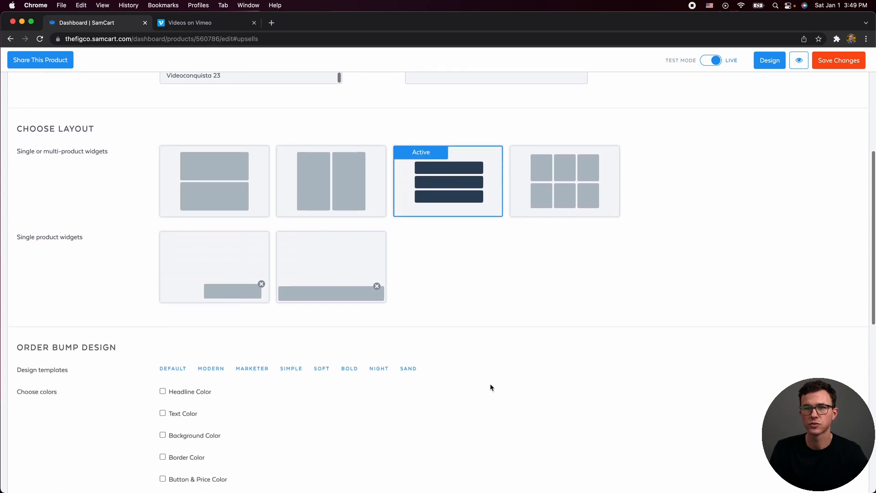
pyautogui.scroll(-1, 163, 368)
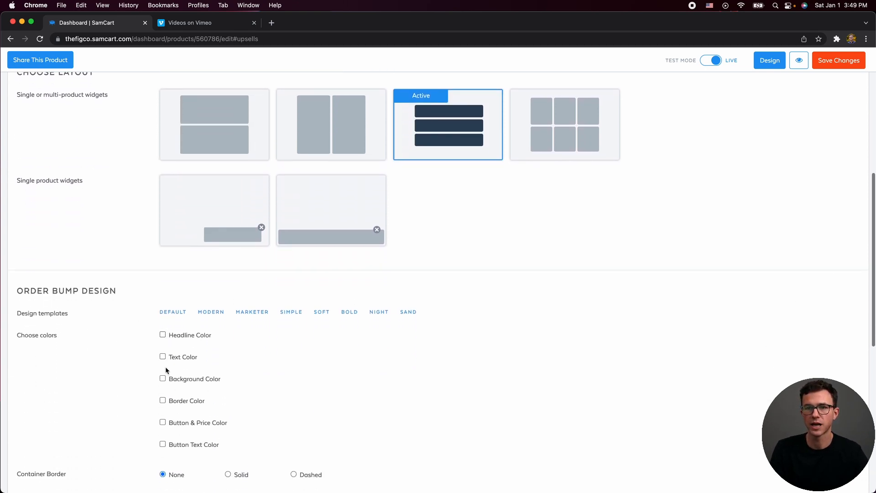
pyautogui.scroll(-3, 131, 391)
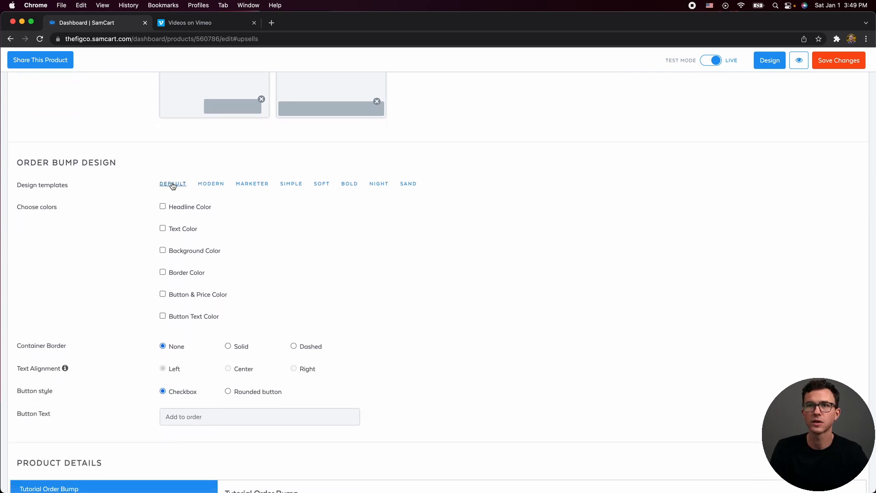
pyautogui.click(207, 185)
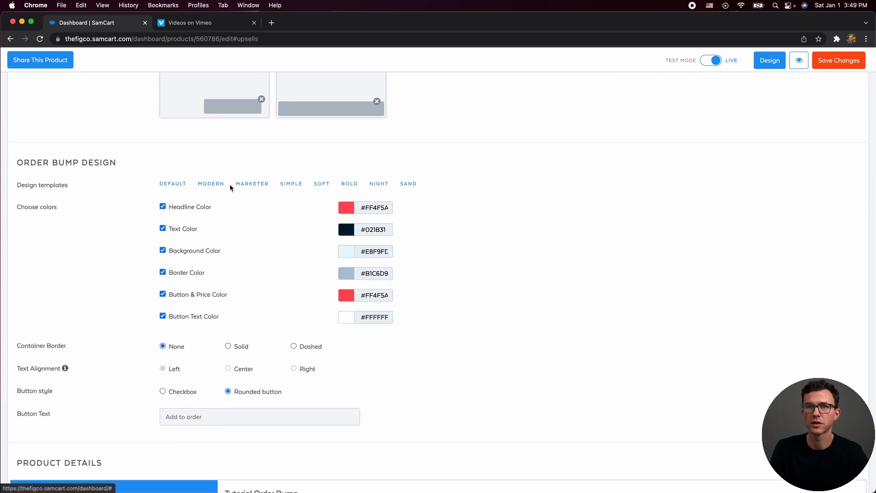
pyautogui.click(245, 184)
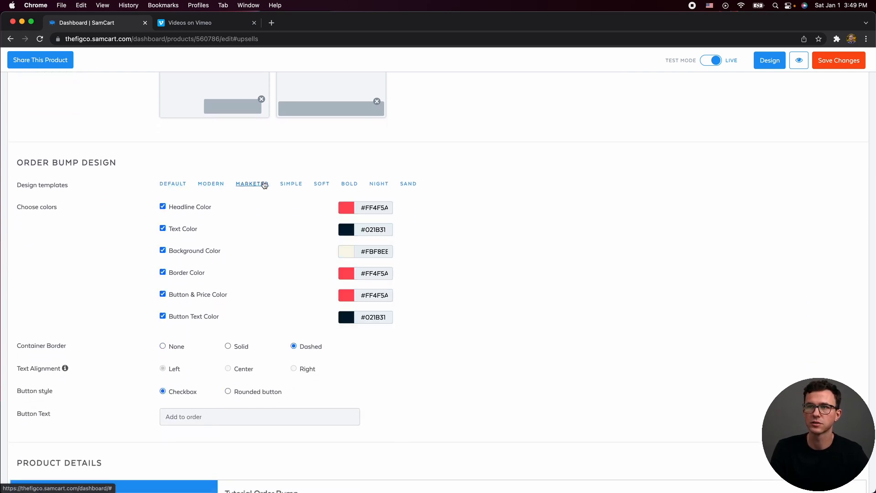
pyautogui.click(293, 184)
pyautogui.click(322, 183)
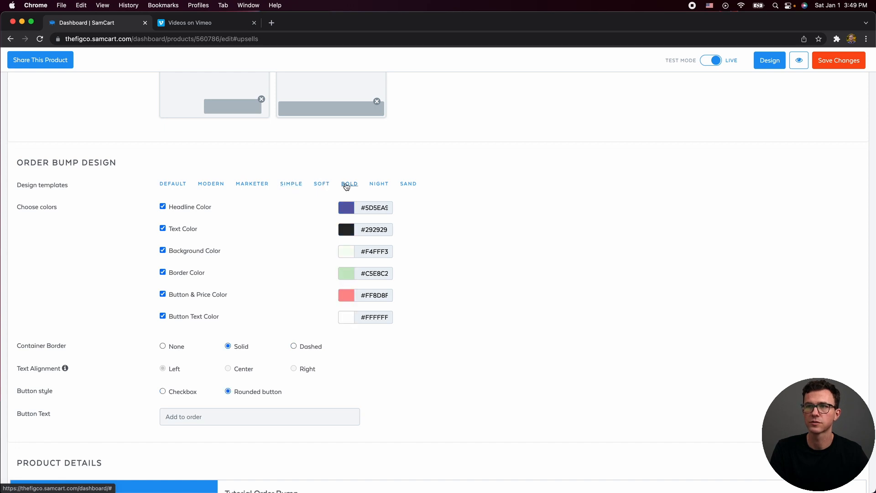
pyautogui.click(352, 185)
pyautogui.click(378, 184)
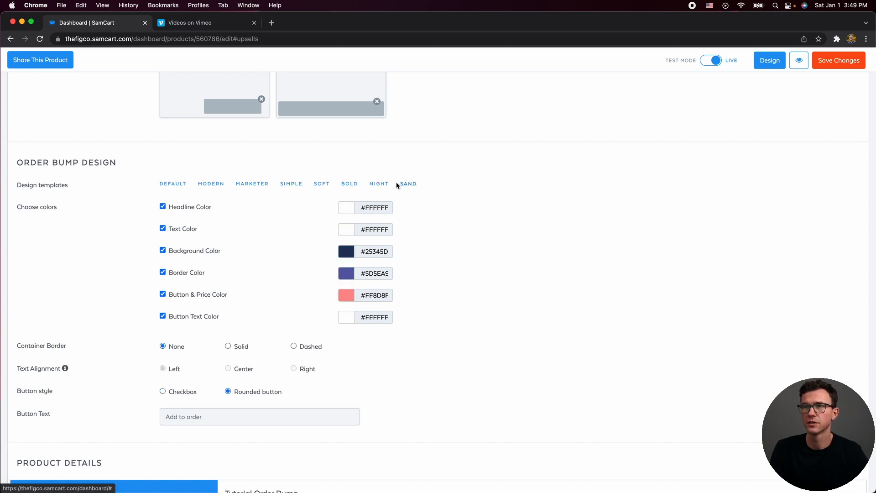
pyautogui.click(349, 184)
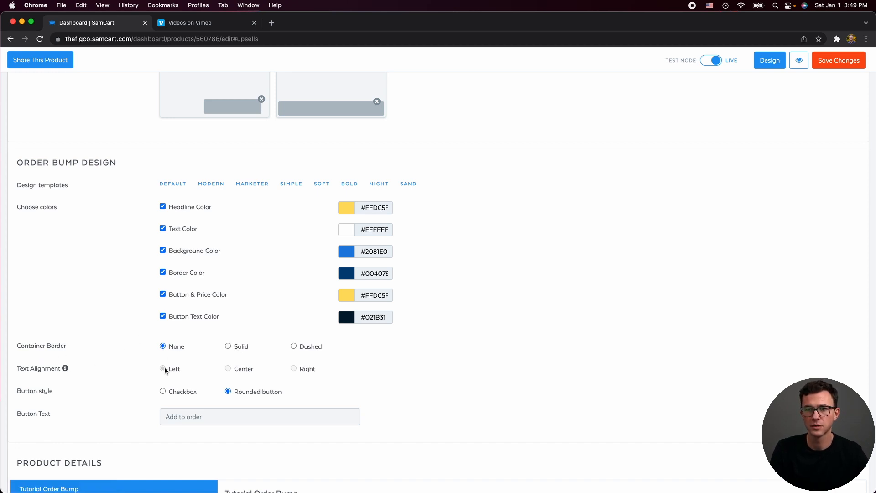
# Enable the order bump description "How to Record Yourself. Gain confidence and learn to record yourself.", set the strikethrough price to $97, and save the changes
pyautogui.scroll(-2, 182, 363)
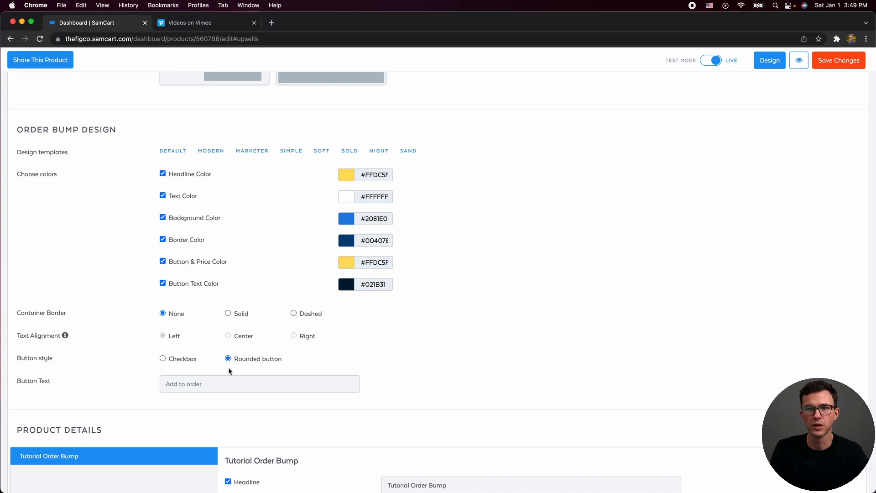
pyautogui.scroll(-2, 228, 367)
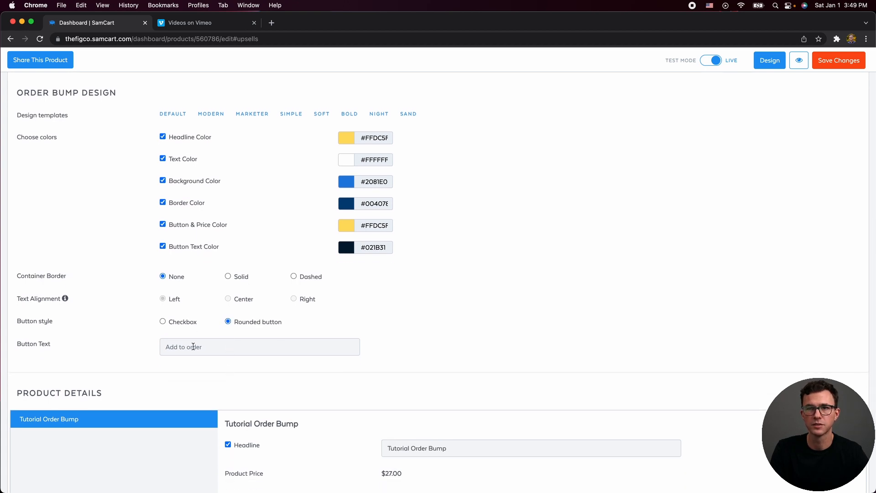
pyautogui.scroll(-6, 270, 368)
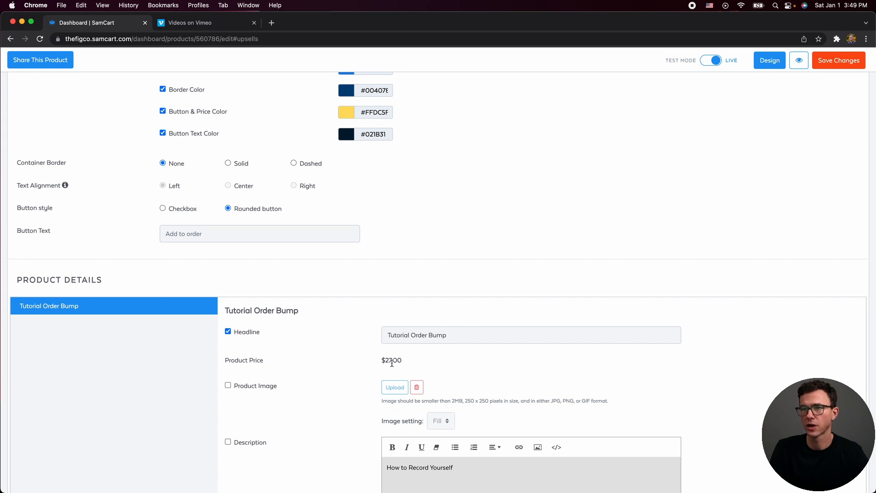
pyautogui.scroll(-3, 391, 368)
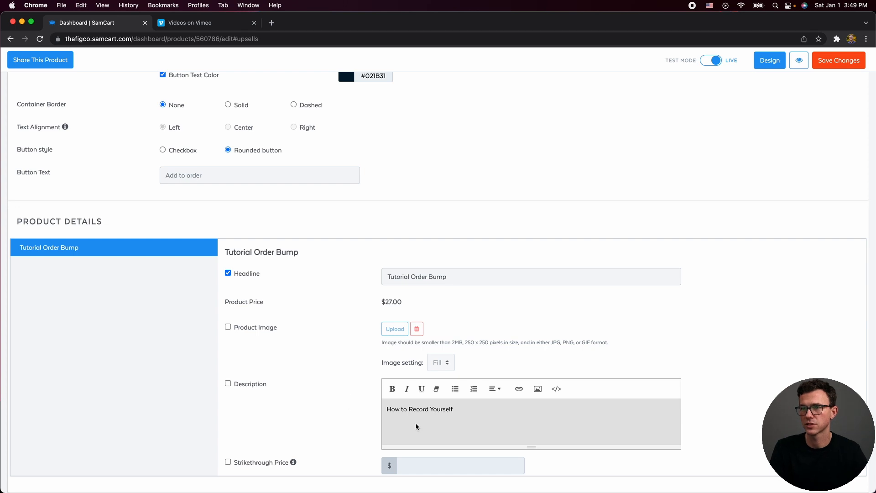
pyautogui.click(228, 385)
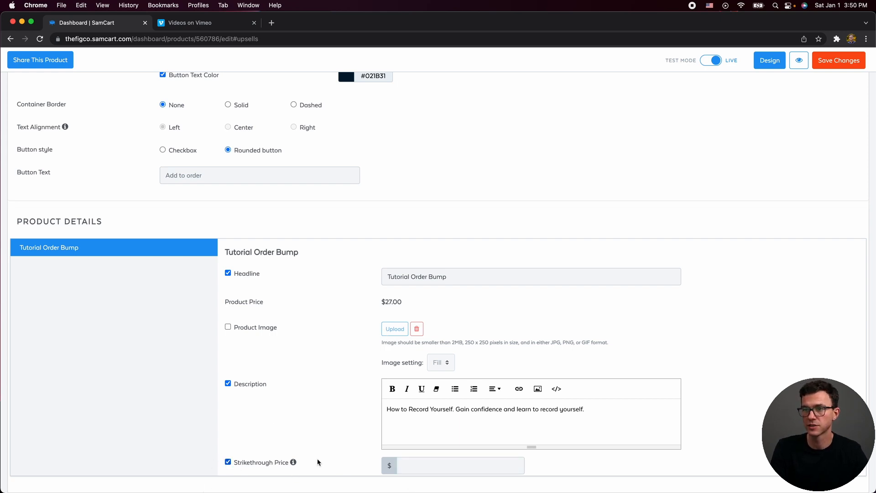
pyautogui.click(417, 470)
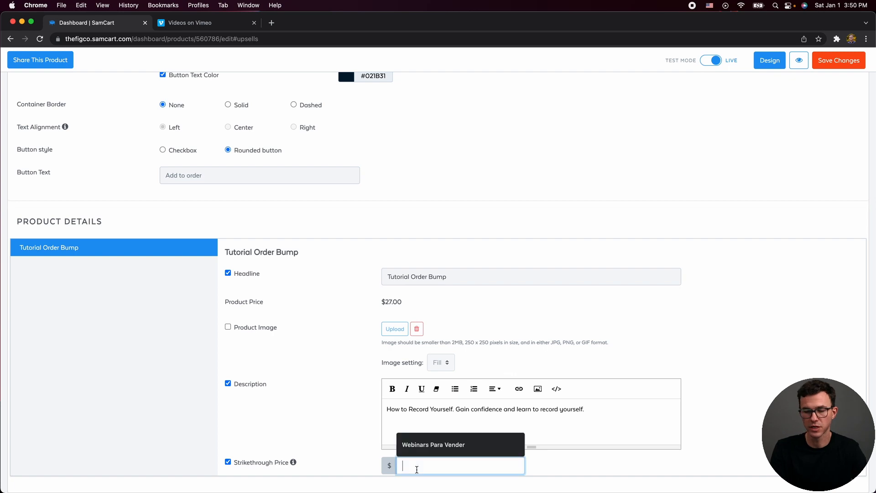
pyautogui.write('97')
pyautogui.click(655, 444)
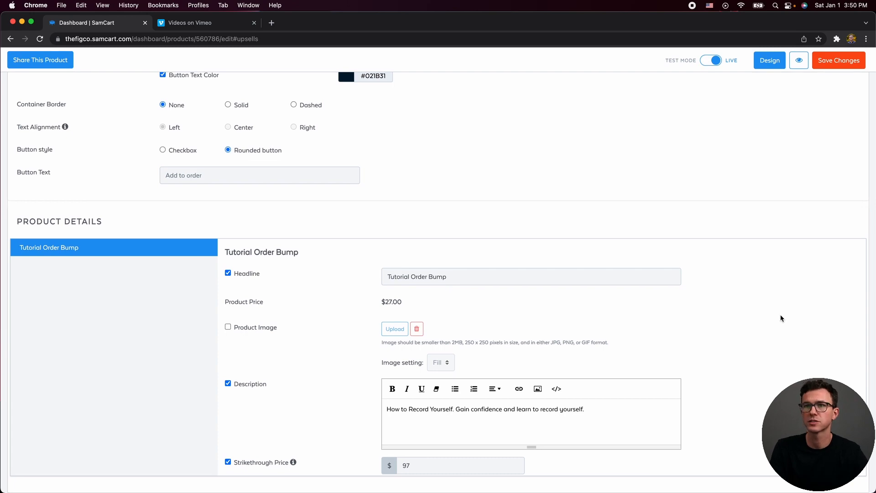
pyautogui.scroll(15, 782, 318)
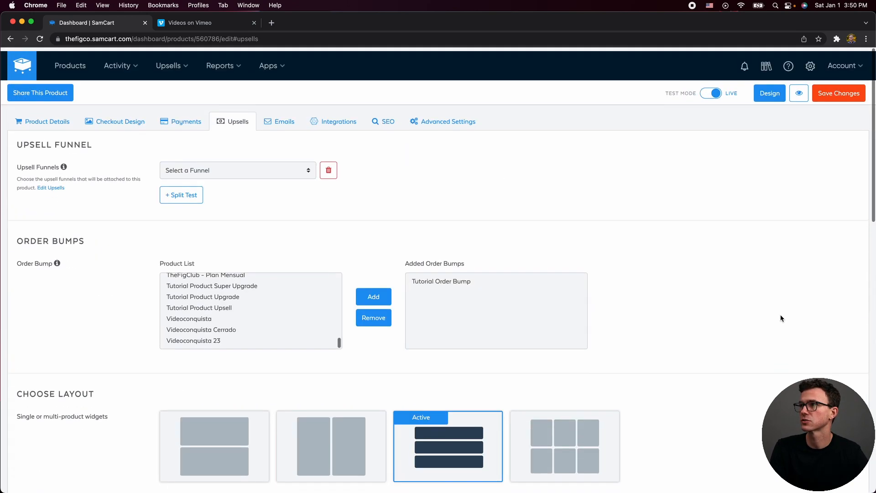
pyautogui.click(827, 92)
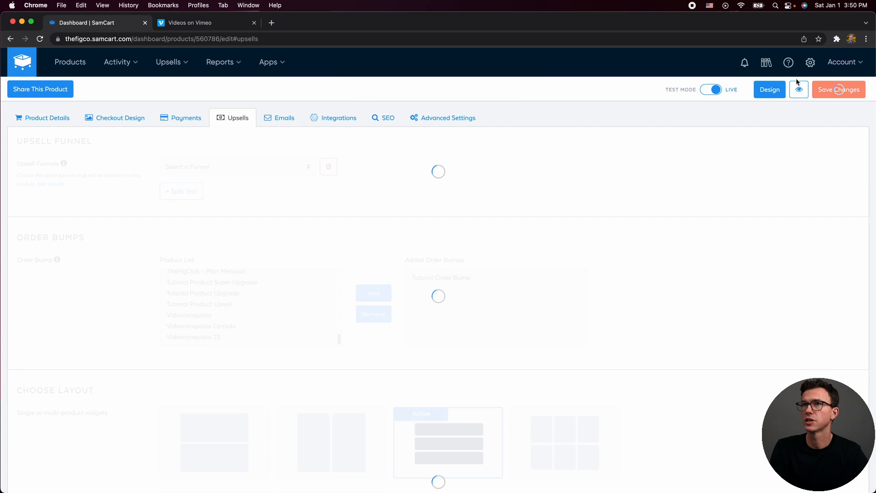
# Preview the product page, test adding the order bump with the Basic and Upgrade payment options, and close the preview
pyautogui.click(766, 94)
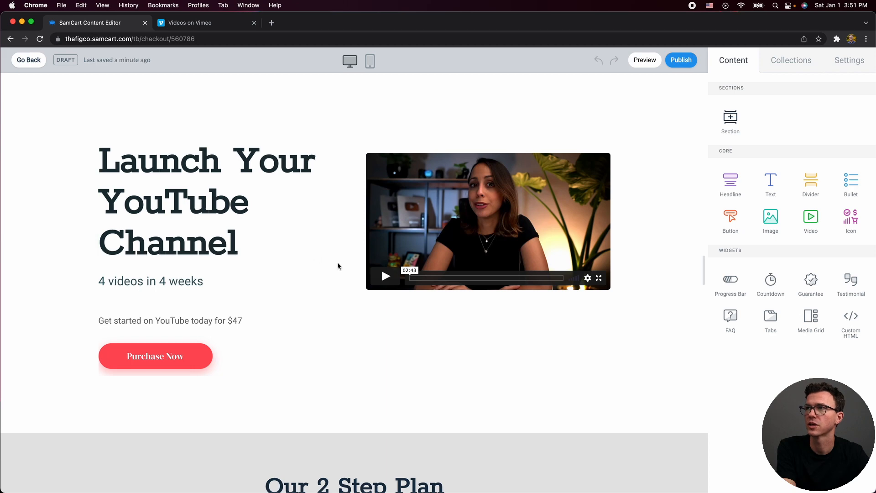
pyautogui.click(643, 61)
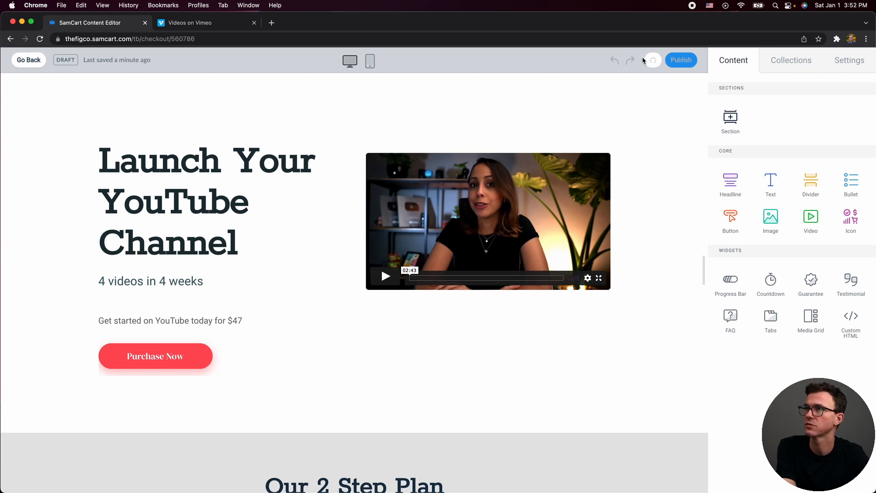
pyautogui.scroll(-20, 644, 180)
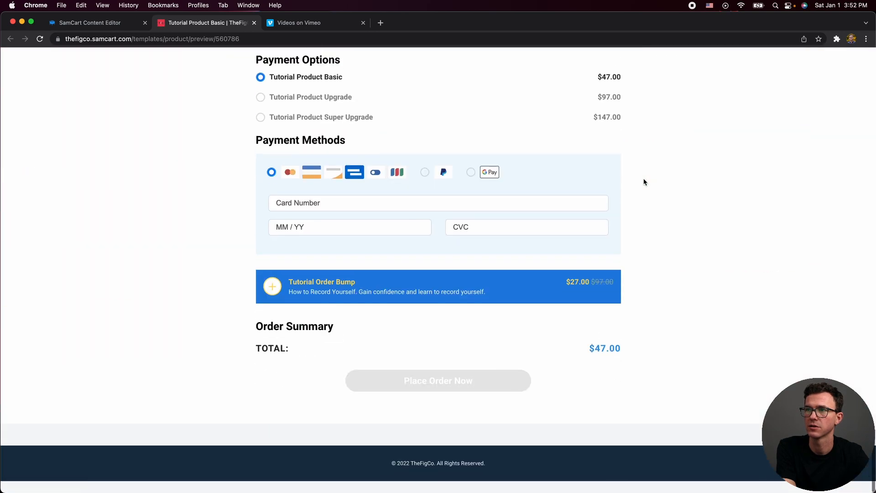
pyautogui.click(272, 298)
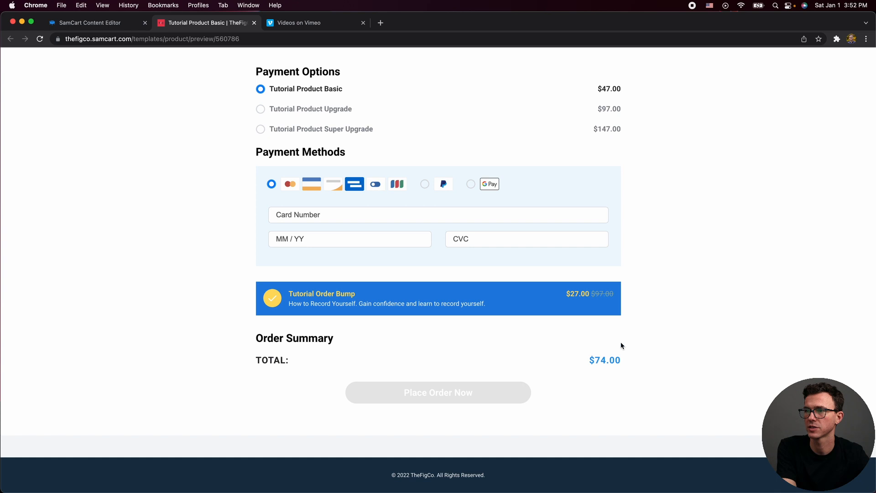
pyautogui.click(260, 109)
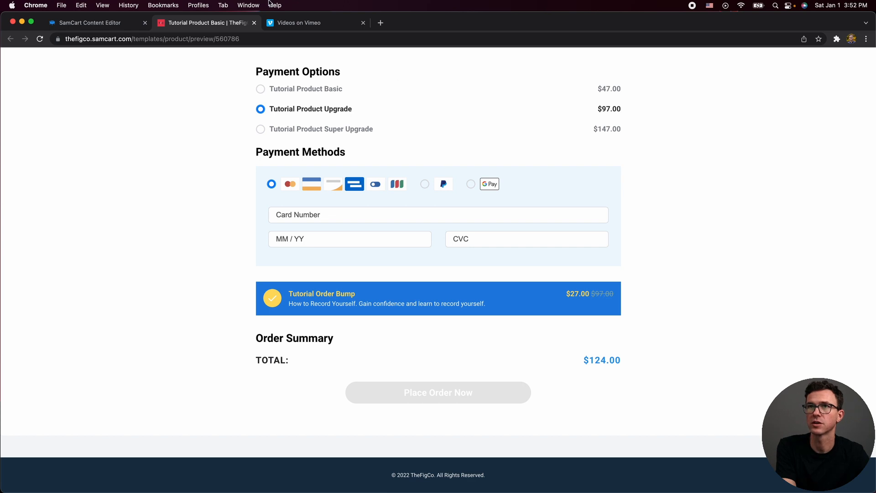
pyautogui.click(255, 22)
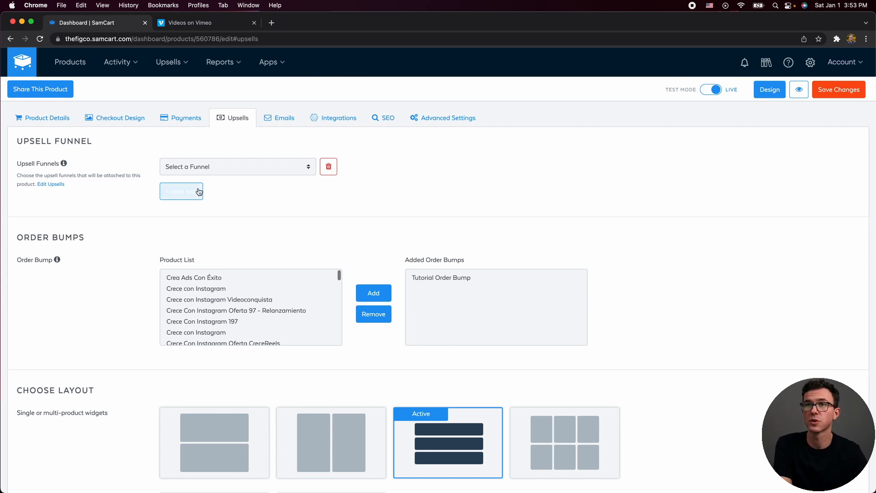
# Check the funnels available for the product and open the list of upsells for editing
pyautogui.click(216, 166)
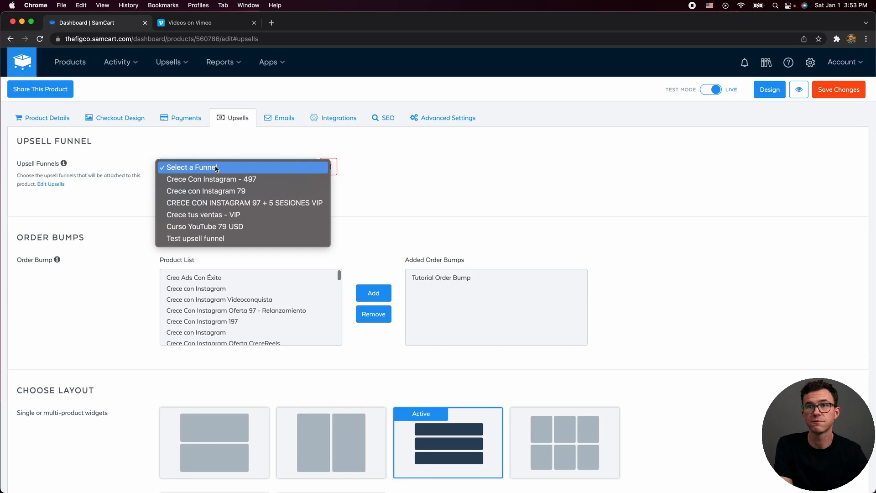
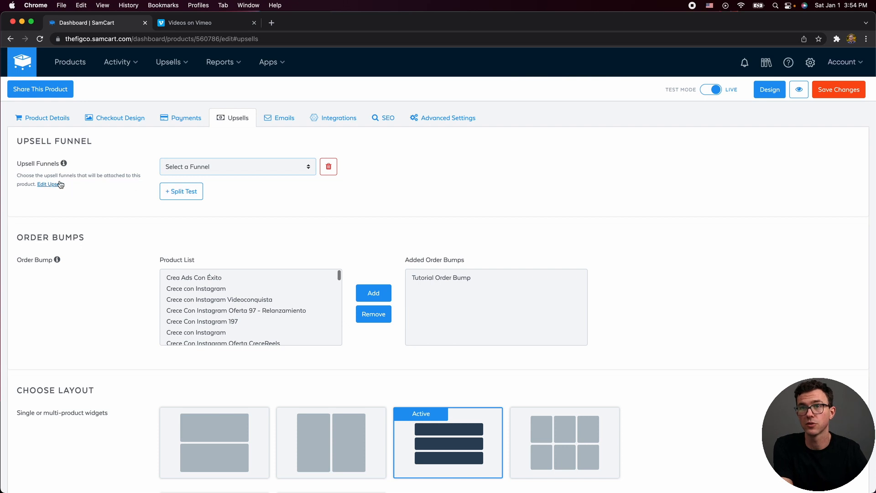
pyautogui.click(56, 185)
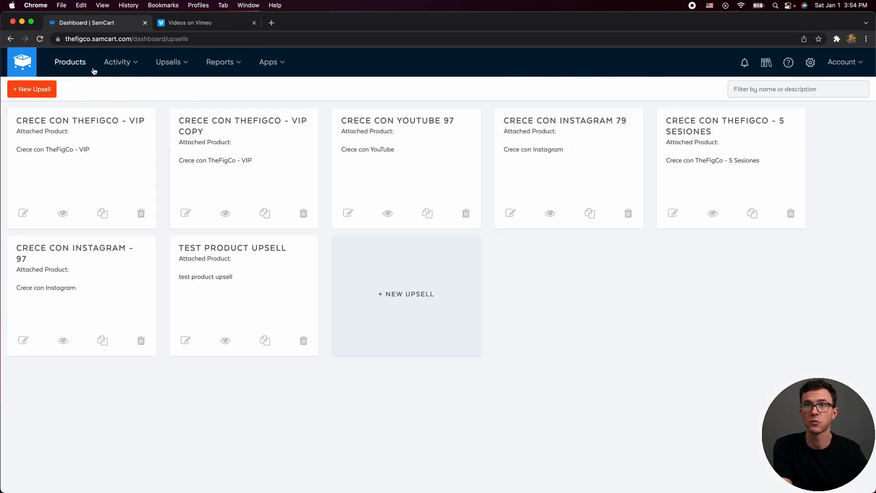
pyautogui.moveTo(190, 69)
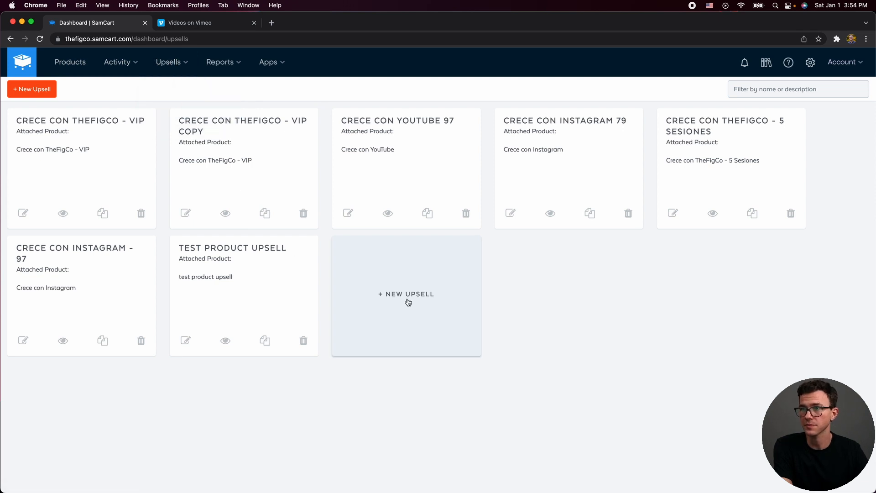
# Create an upsell named Tutorial Upsell with the description Super Upsell, attached to the Tutorial Product Upsell product
pyautogui.click(408, 296)
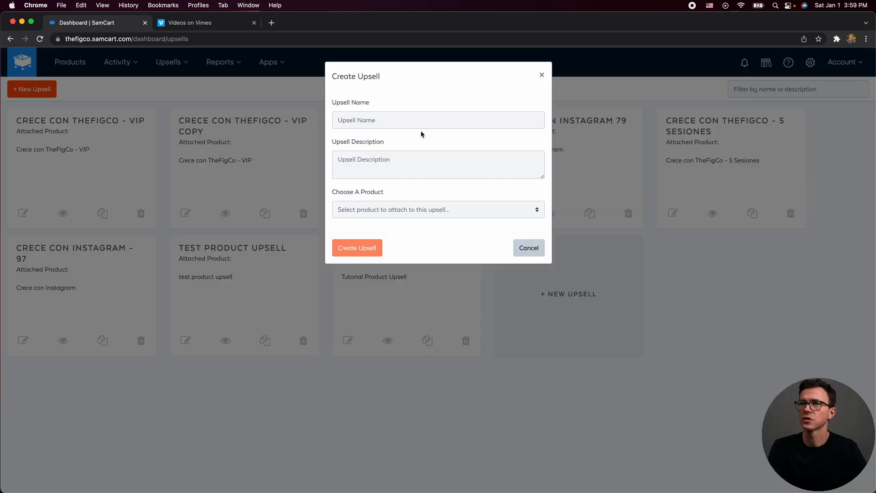
pyautogui.click(412, 120)
pyautogui.write('Tutorial Upsell')
pyautogui.press('Tab')
pyautogui.write('Super Upsell')
pyautogui.click(418, 213)
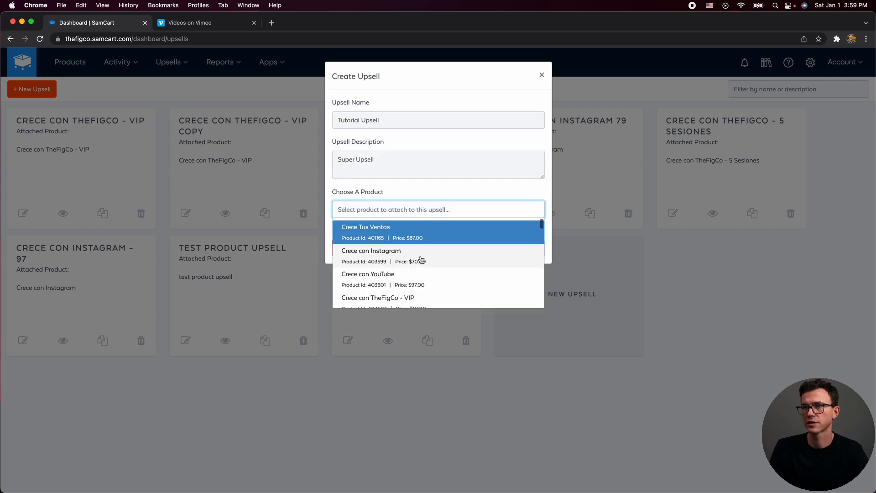
pyautogui.scroll(-5, 421, 259)
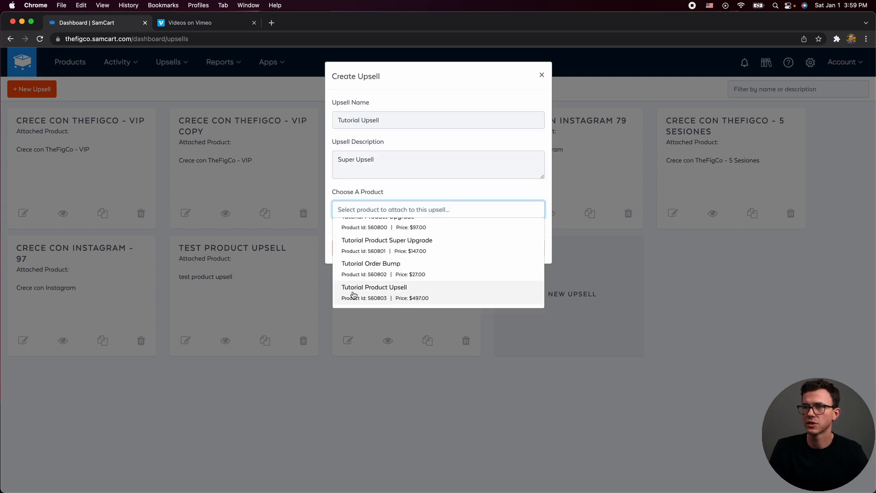
pyautogui.click(383, 293)
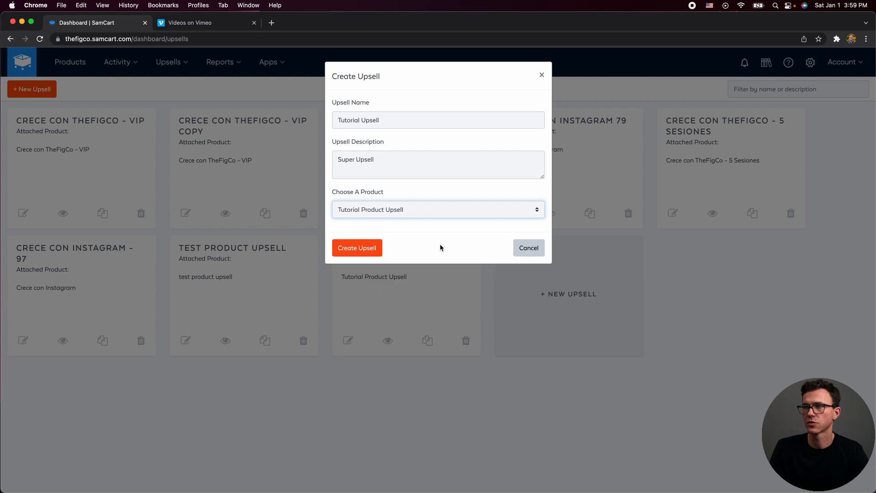
pyautogui.click(360, 248)
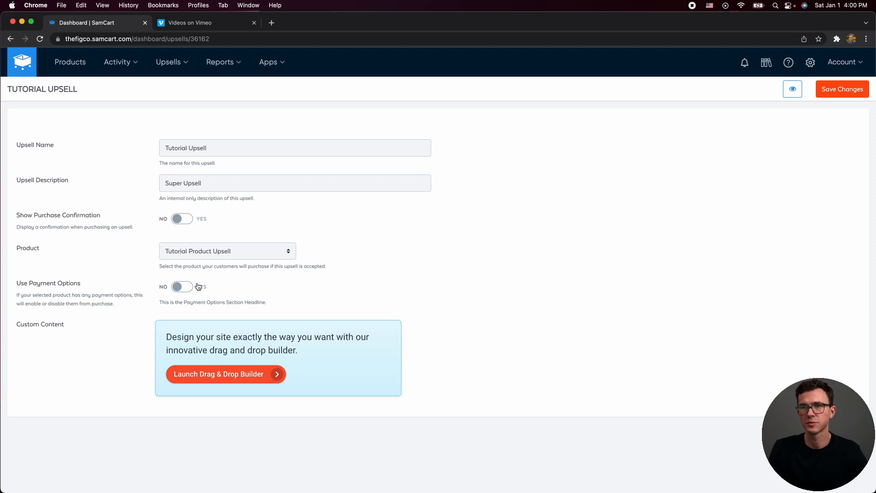
# Open the upsell in the drag-and-drop builder and stack a headline, a video and a bullet list block above the order button
pyautogui.click(232, 375)
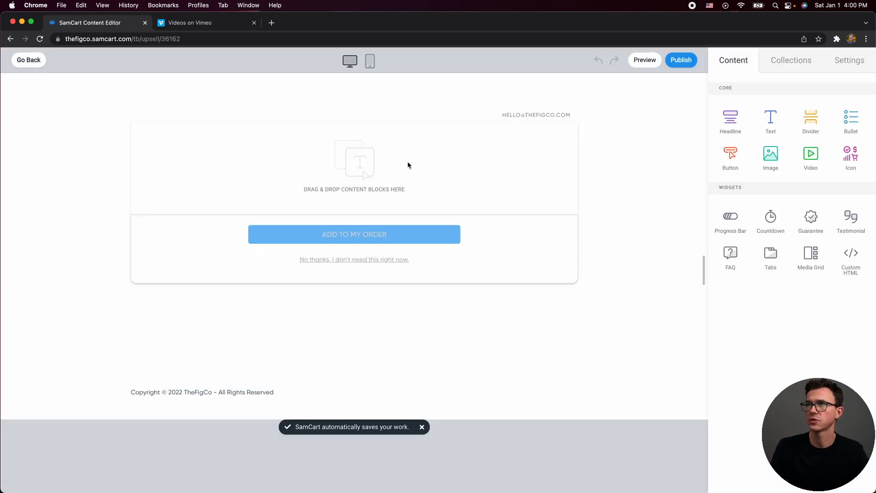
pyautogui.moveTo(729, 125); pyautogui.dragTo(408, 151)
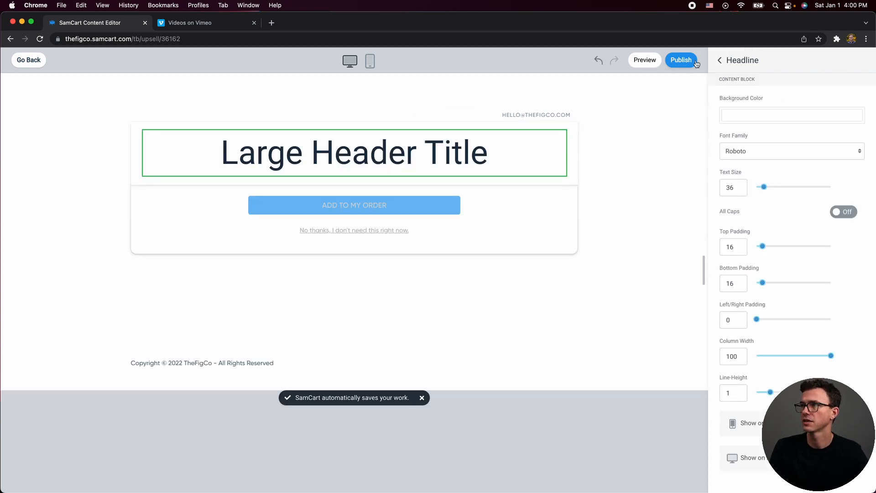
pyautogui.click(720, 60)
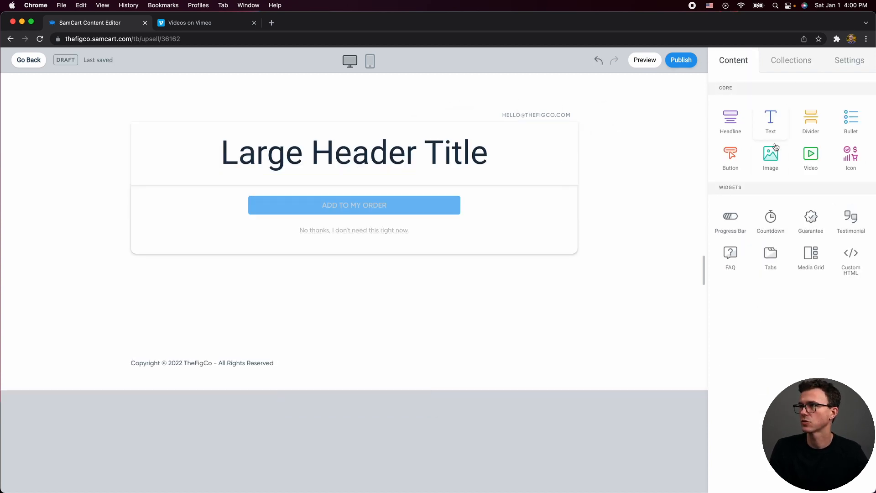
pyautogui.moveTo(810, 157); pyautogui.dragTo(504, 194)
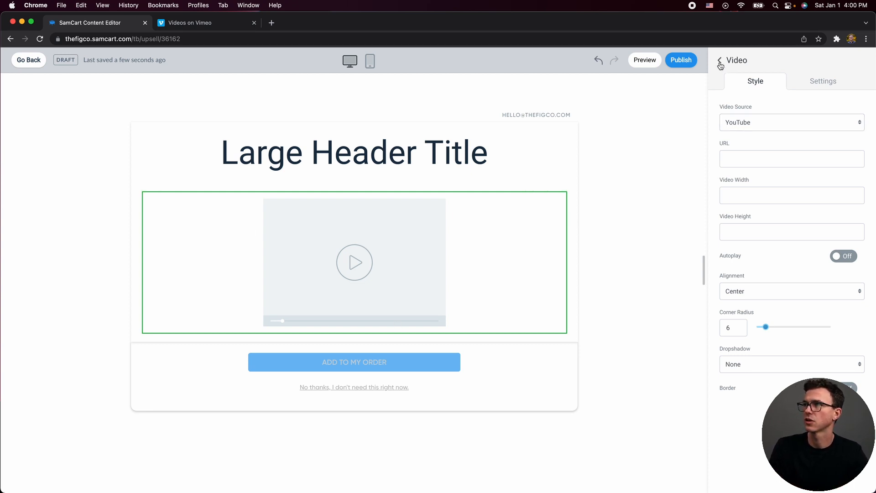
pyautogui.click(720, 64)
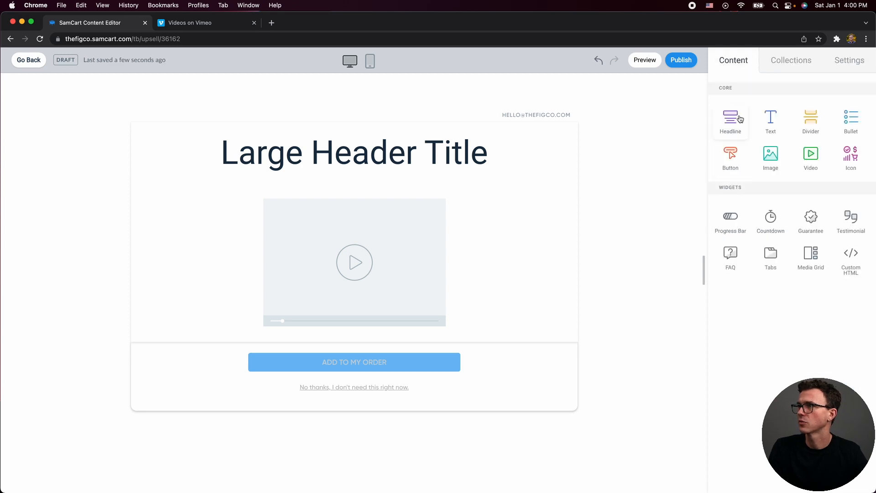
pyautogui.moveTo(849, 121); pyautogui.dragTo(459, 339)
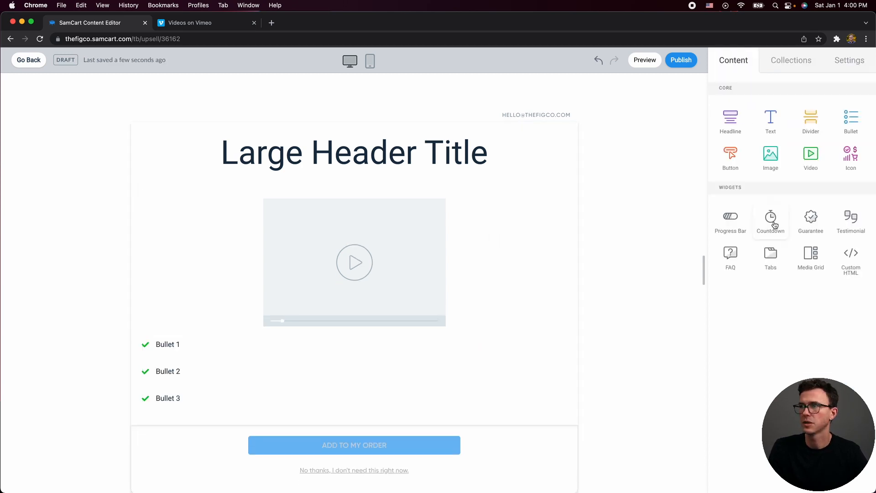
# Add a countdown below the bullets, based on Time After Customer's First Visit with 0 hours and about 10 minutes, and browse its styles
pyautogui.moveTo(774, 224); pyautogui.dragTo(513, 388)
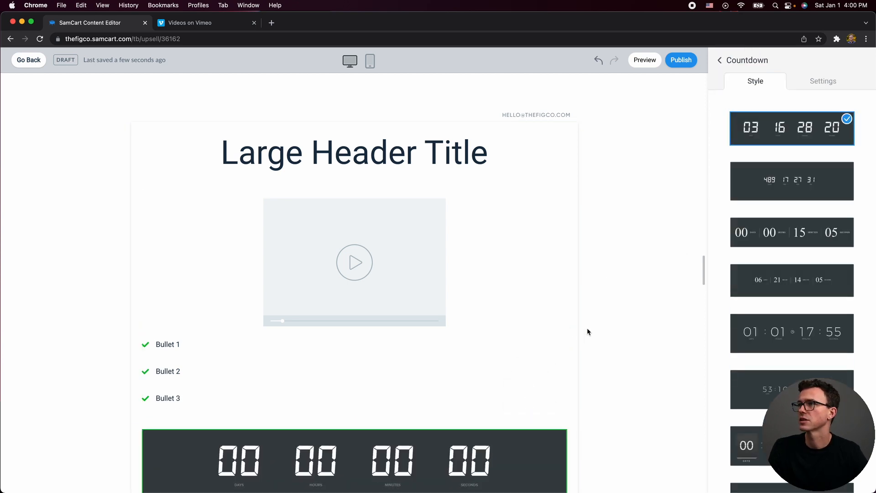
pyautogui.click(817, 82)
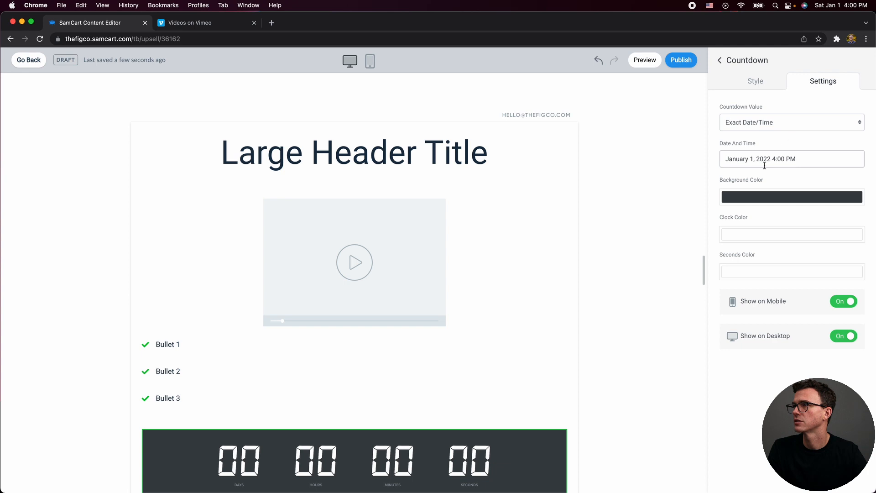
pyautogui.click(764, 122)
pyautogui.click(762, 133)
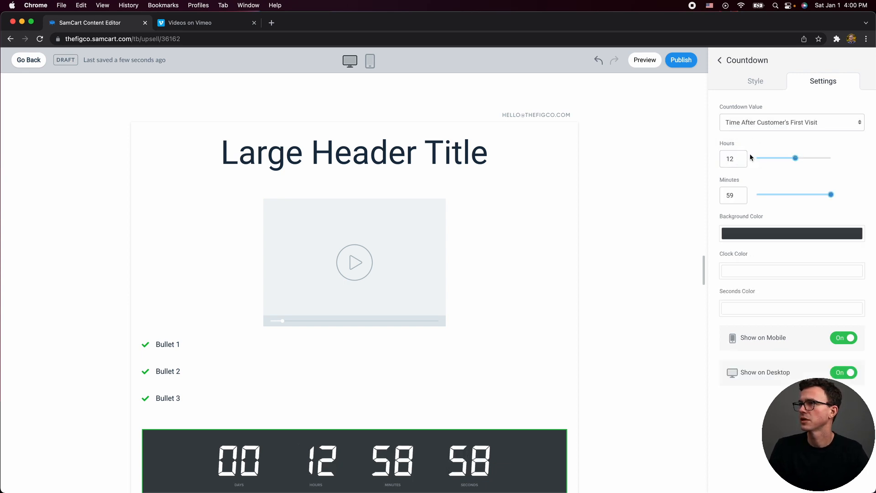
pyautogui.moveTo(794, 159); pyautogui.dragTo(757, 158)
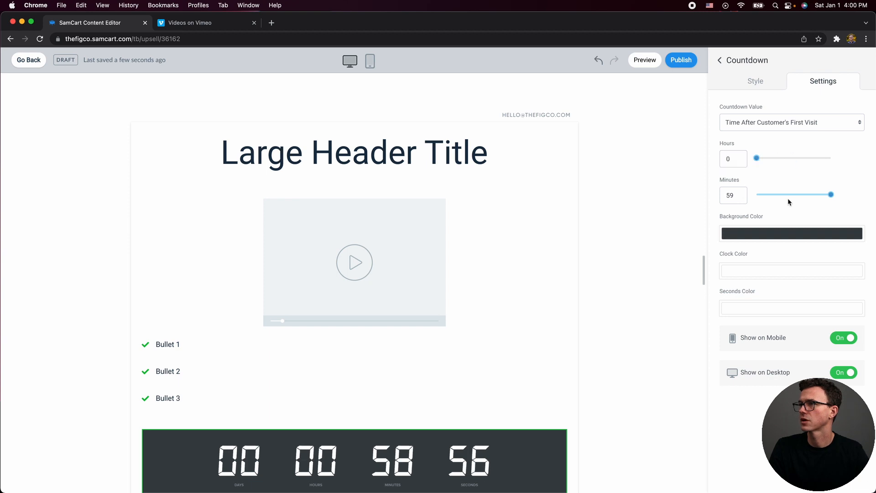
pyautogui.moveTo(759, 196); pyautogui.dragTo(771, 196)
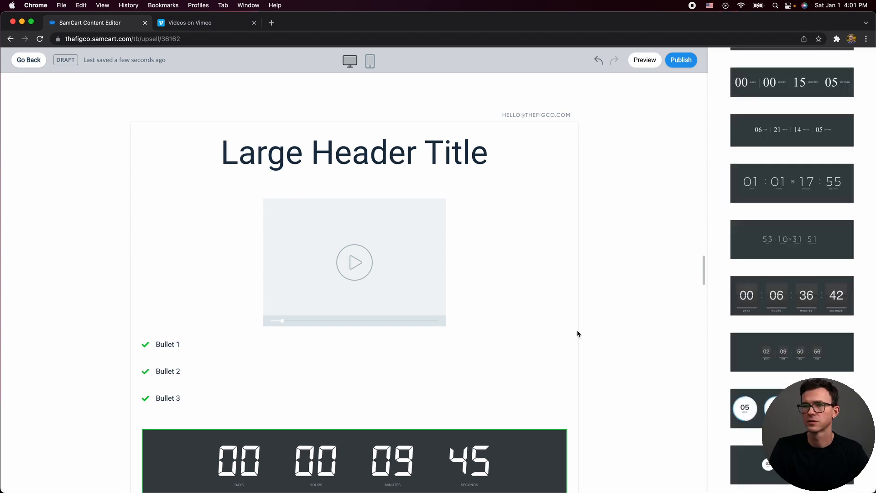
pyautogui.scroll(-2, 502, 420)
pyautogui.scroll(-1, 503, 420)
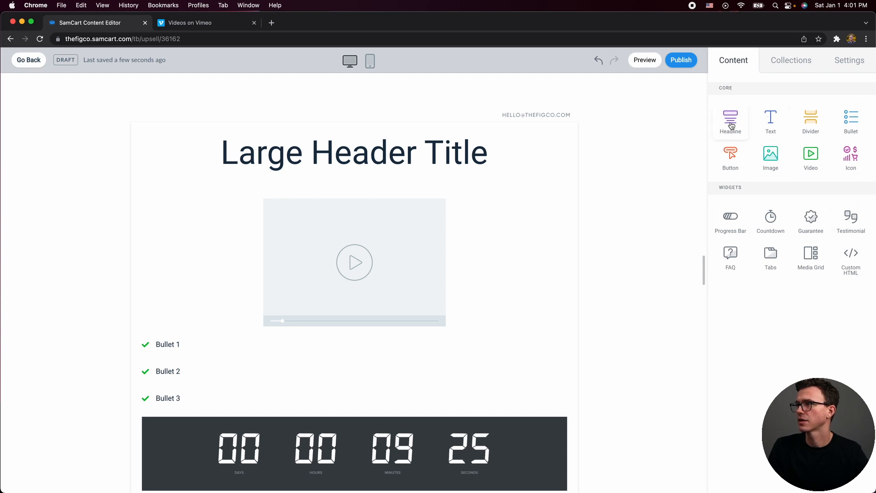
# Add a text block below the countdown and change the headline to "Congrats! Let's start creating your YouTube channel. Do you want one-on-one help?"
pyautogui.moveTo(771, 119); pyautogui.dragTo(516, 475)
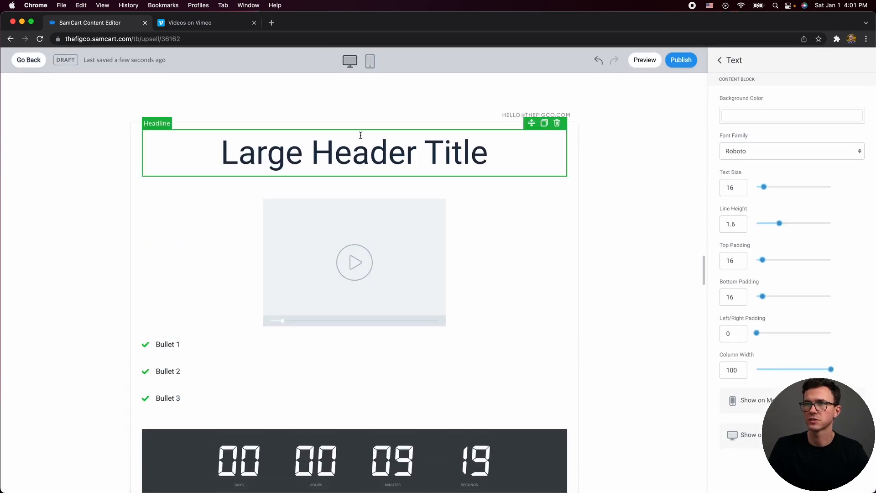
pyautogui.tripleClick(361, 145)
pyautogui.write("Congrats! Let's start creating your YouTube channel. Do you want one-on-one help?")
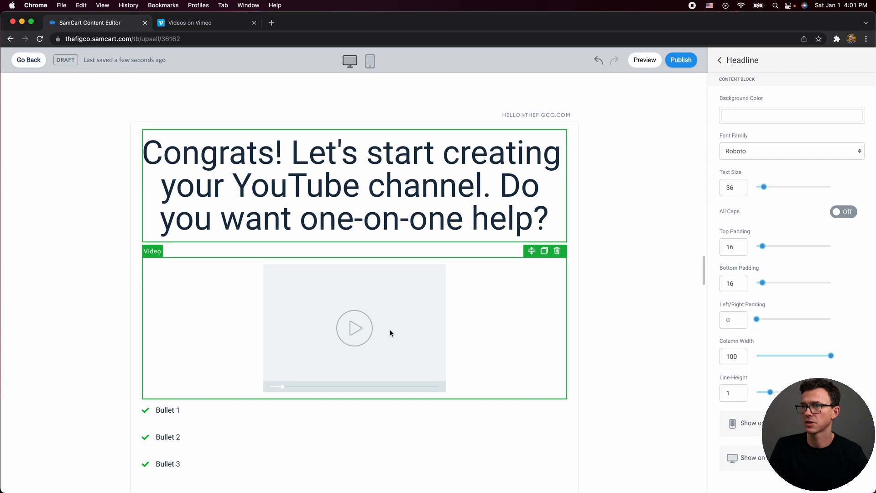
pyautogui.click(369, 363)
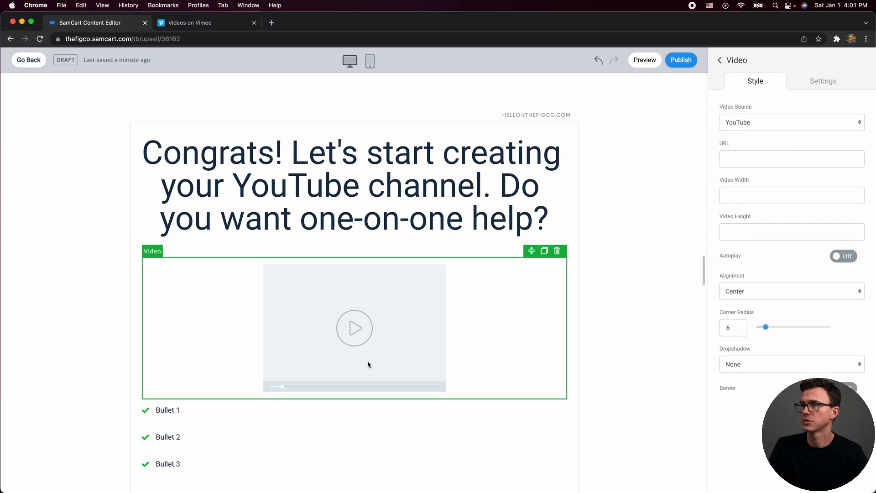
pyautogui.click(767, 123)
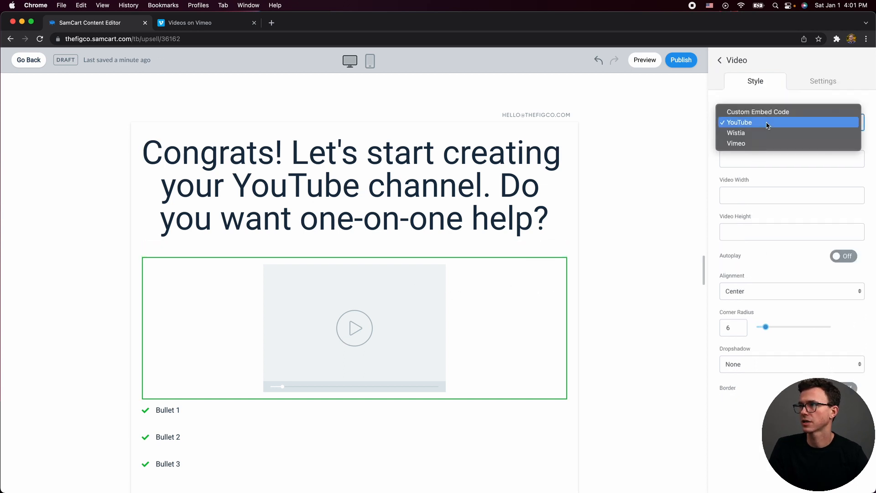
pyautogui.click(748, 143)
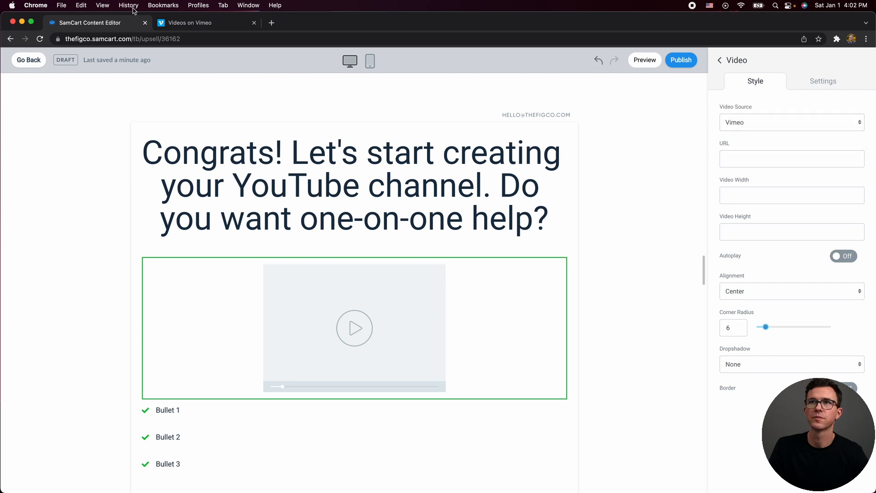
pyautogui.click(183, 23)
pyautogui.click(328, 392)
pyautogui.click(307, 413)
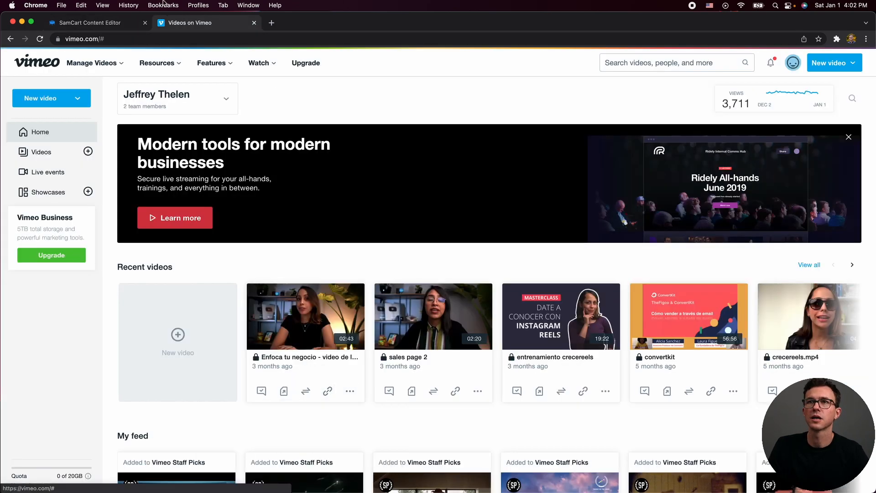
pyautogui.click(87, 23)
pyautogui.click(735, 159)
pyautogui.press('super+v')
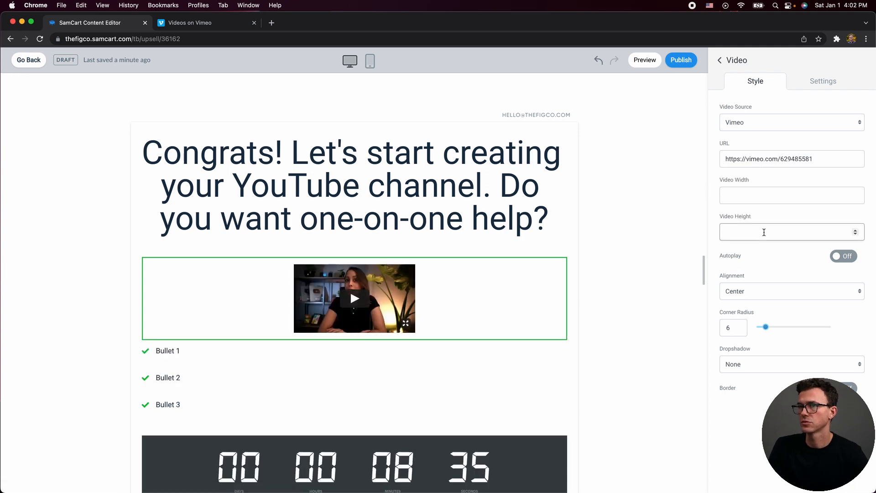
# Set the video's width to 700 and its height to 400
pyautogui.click(752, 196)
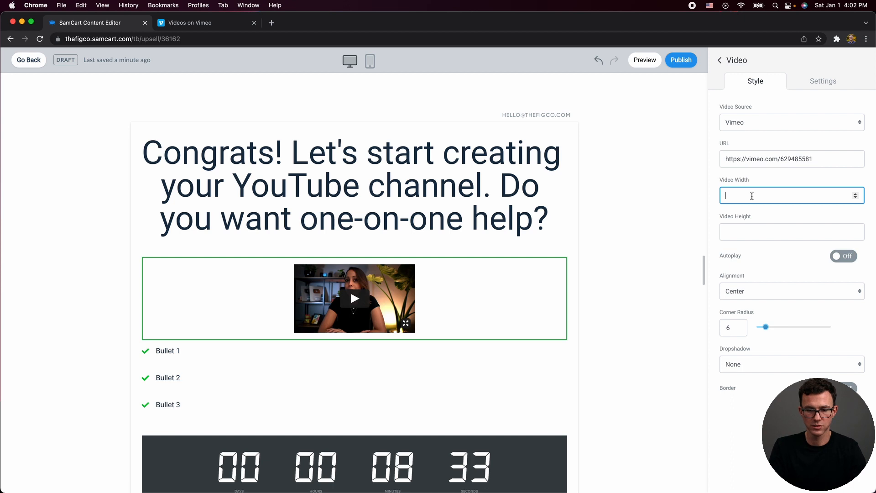
pyautogui.write('700')
pyautogui.click(717, 178)
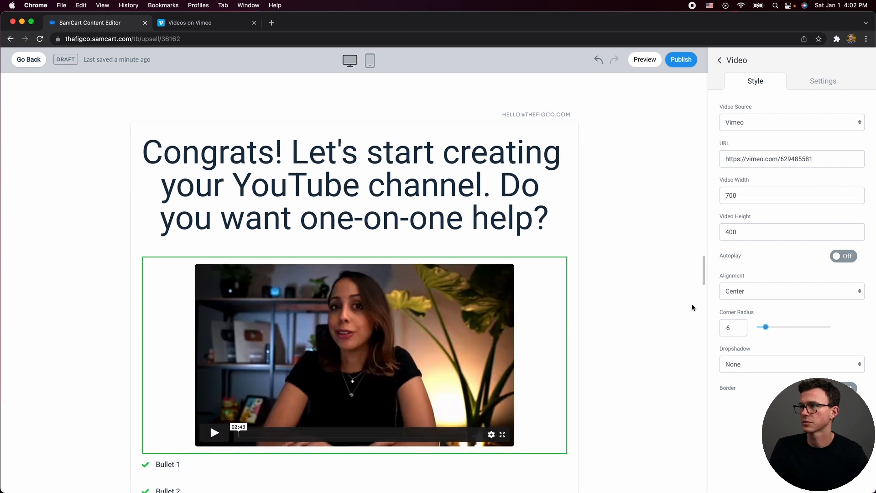
# Add a fourth bullet to the bullet list below the video
pyautogui.scroll(-1, 692, 306)
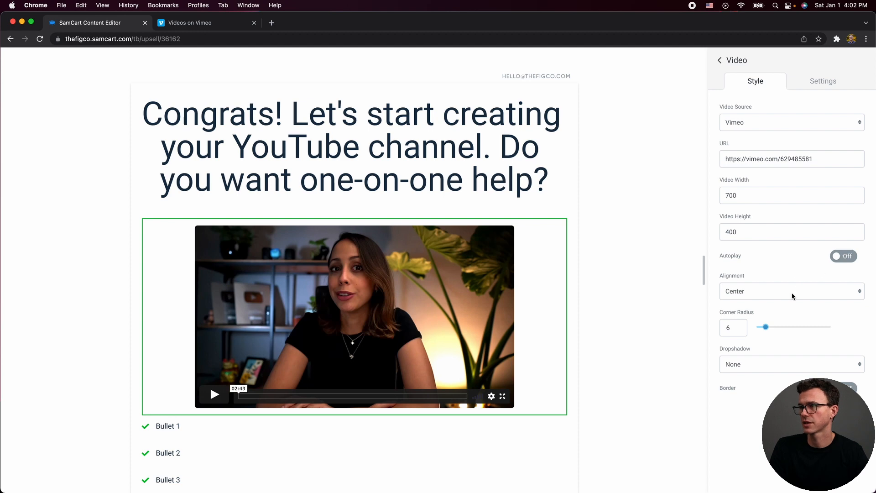
pyautogui.scroll(-5, 187, 295)
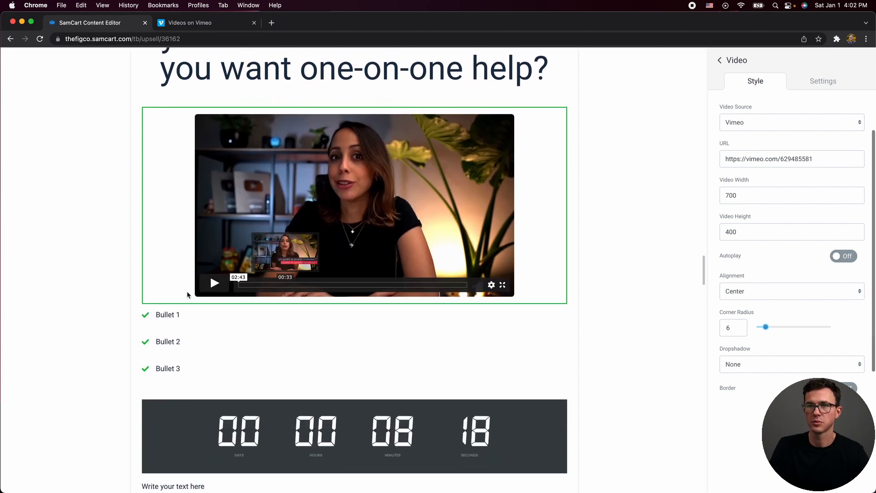
pyautogui.click(186, 304)
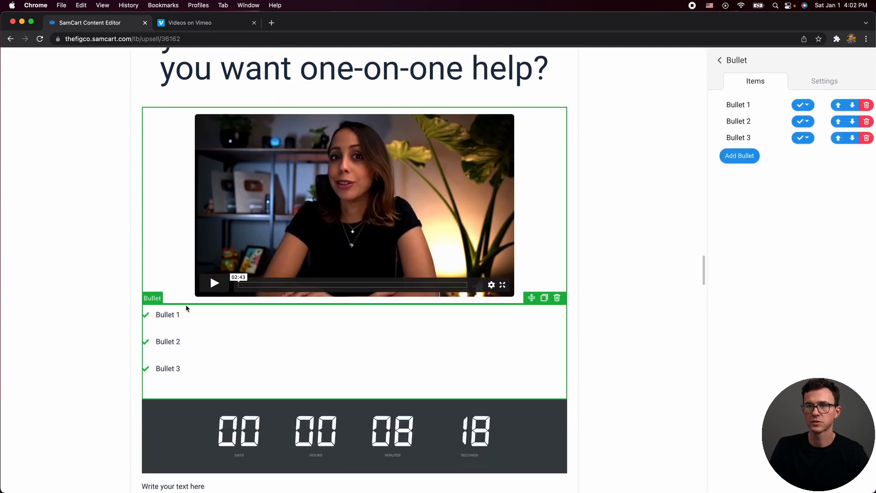
pyautogui.click(742, 157)
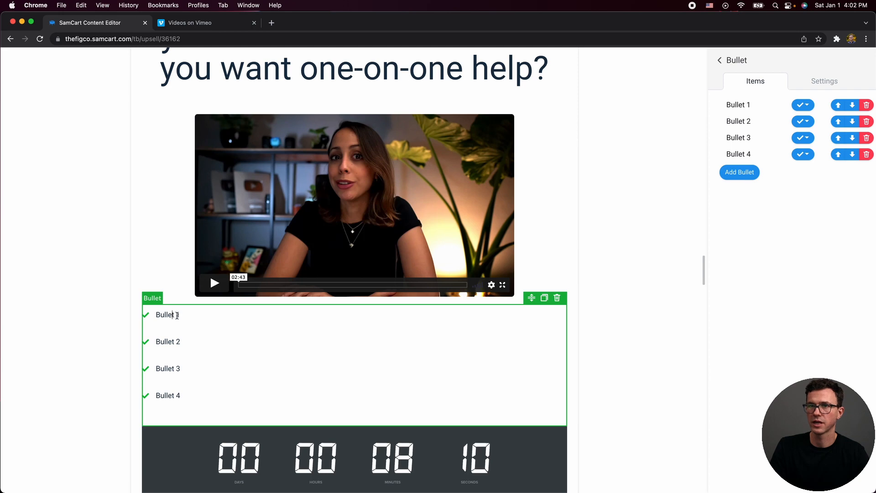
pyautogui.scroll(-3, 200, 326)
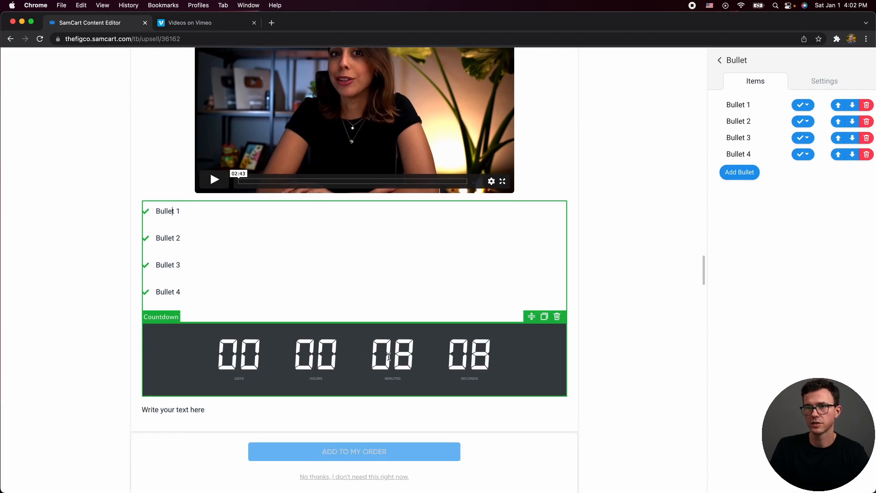
# Replace the placeholder text below the countdown with a pitch for 4 one-on-one coaching sessions, telling buyers to click "ADD TO MY ORDER" or no thanks
pyautogui.click(279, 411)
pyautogui.tripleClick(280, 411)
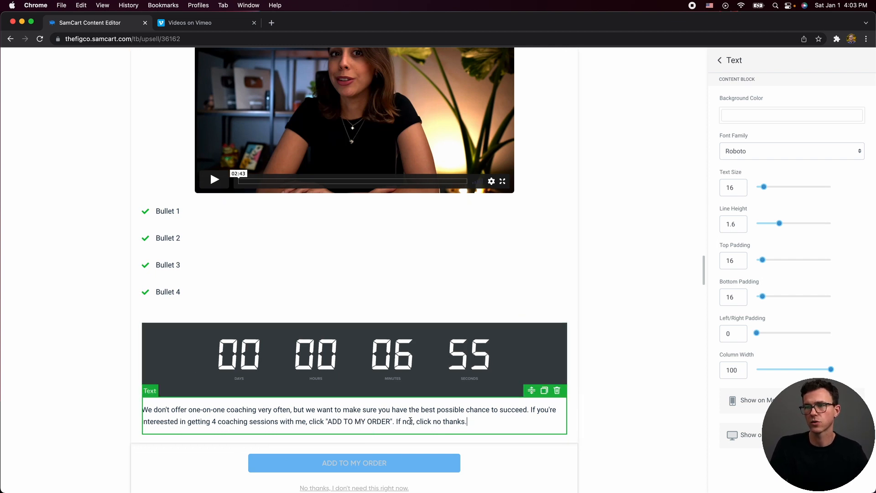
pyautogui.scroll(-2, 474, 444)
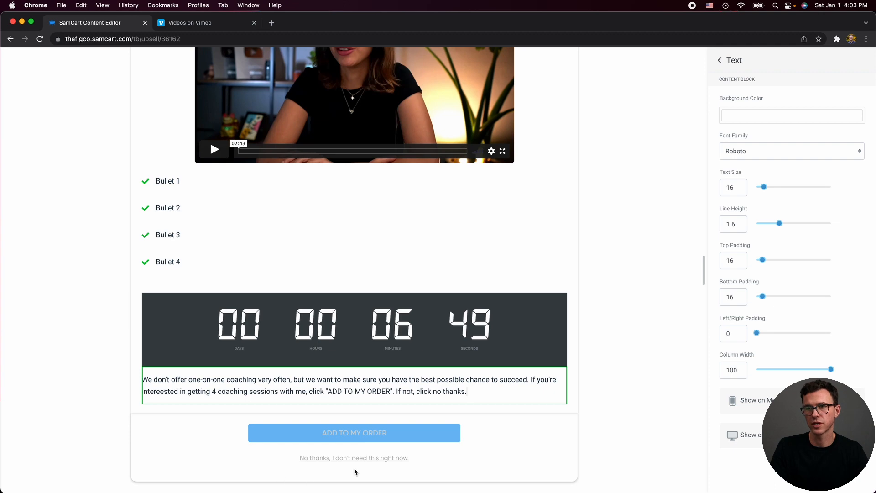
# Publish the upsell page and save the changes to Tutorial Upsell
pyautogui.scroll(10, 532, 368)
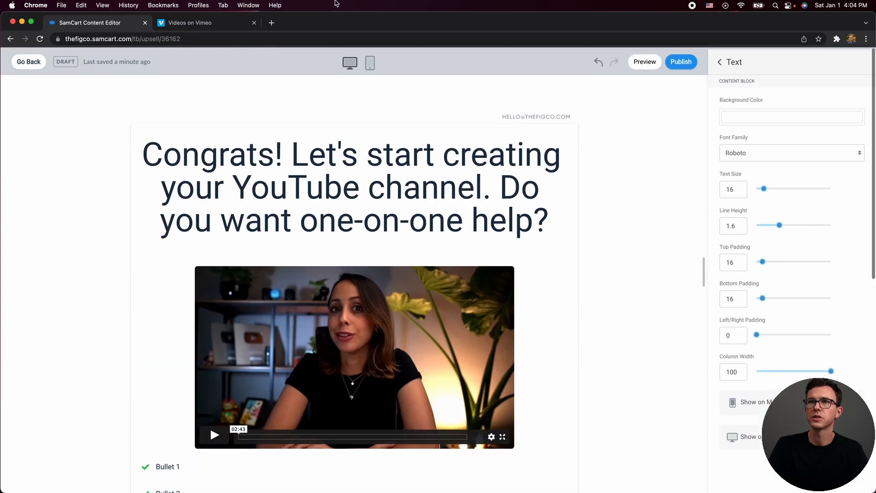
pyautogui.click(686, 64)
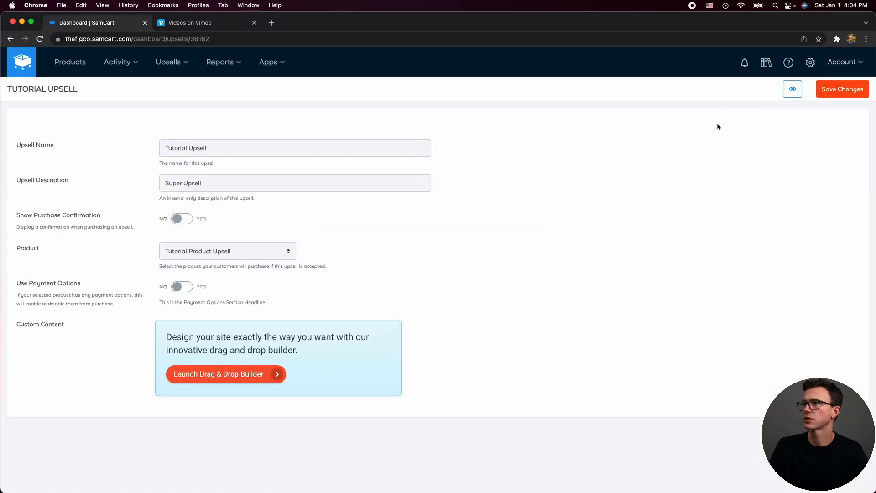
pyautogui.click(846, 88)
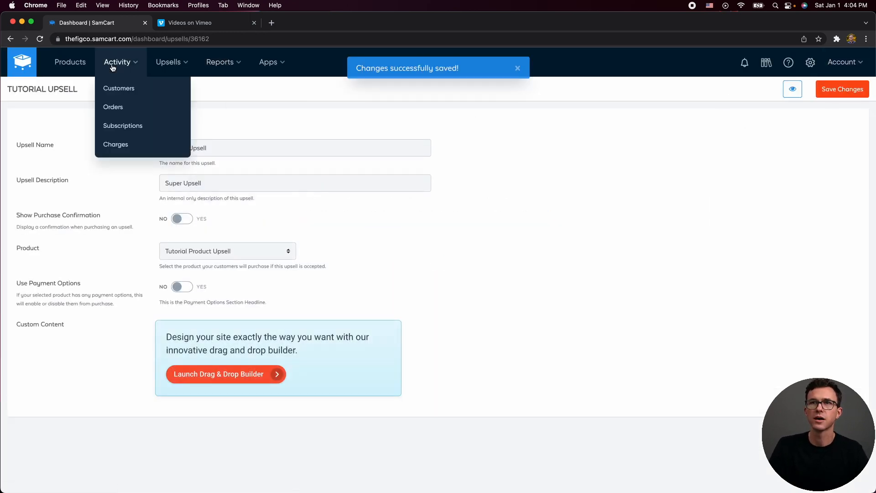
# Create a new upsell funnel named "Tutorial Funnel"
pyautogui.moveTo(167, 67)
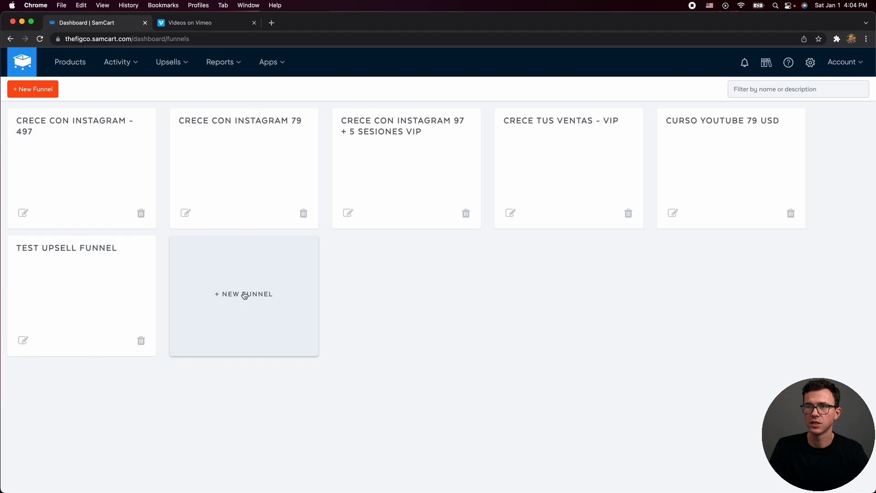
pyautogui.click(245, 294)
pyautogui.click(365, 120)
pyautogui.write('Tutorial Upsel')
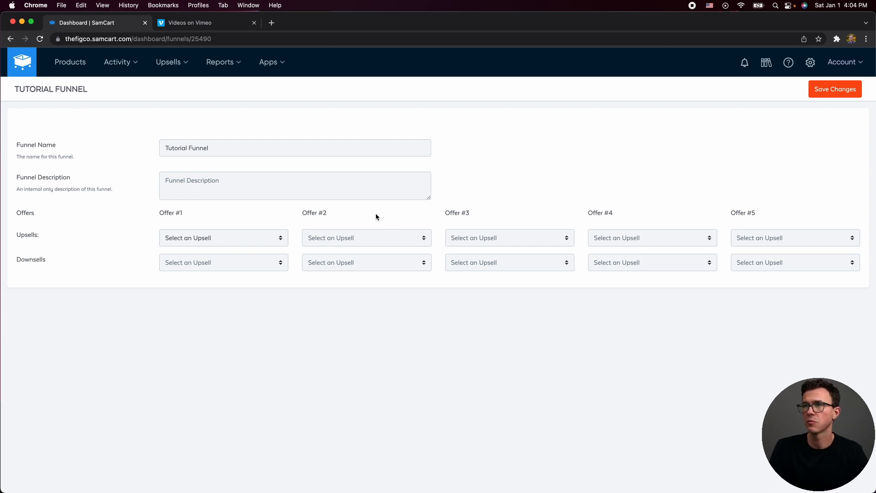
# Assign Tutorial Upsell as the Offer #1 upsell in the funnel and save the changes
pyautogui.click(224, 236)
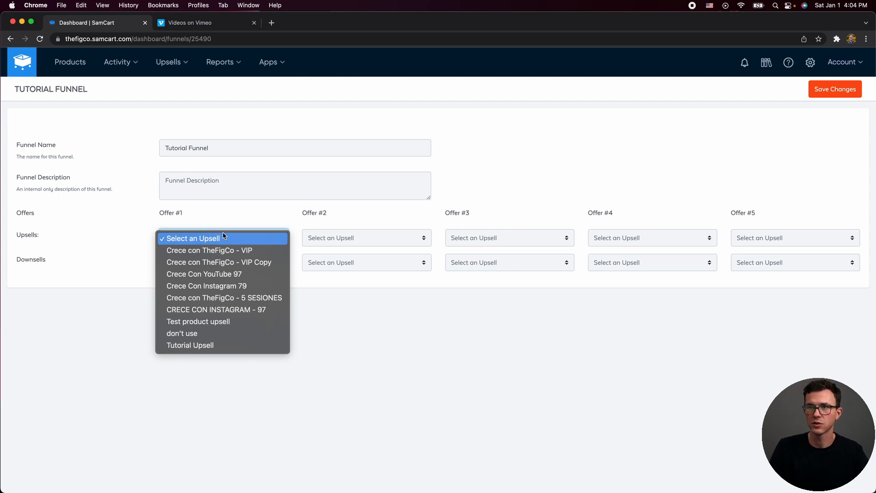
pyautogui.click(208, 346)
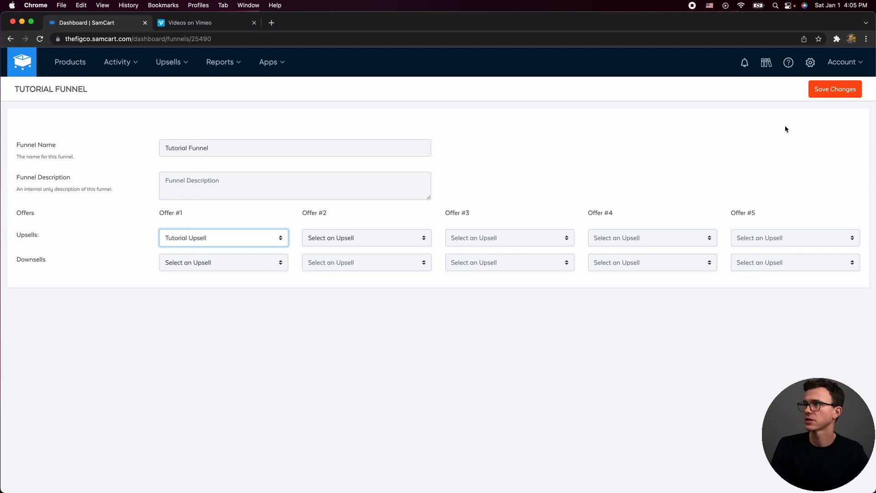
pyautogui.click(825, 93)
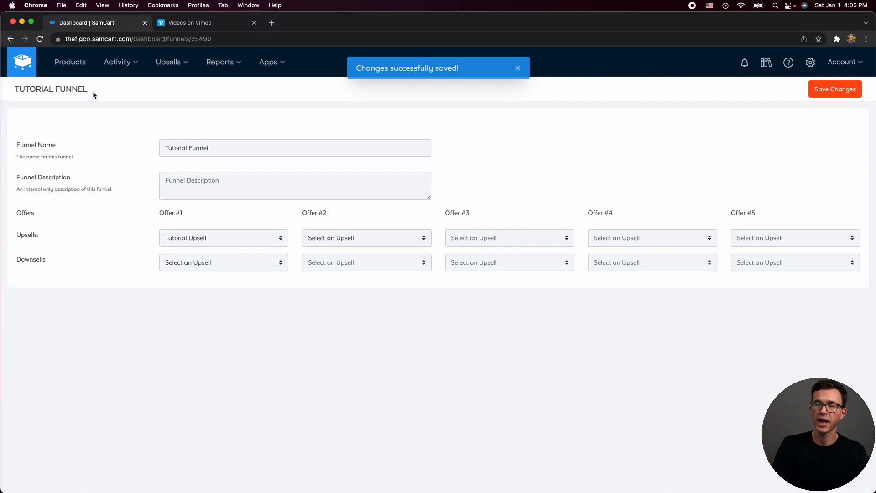
# Search the products for "tutor" and open Tutorial Product Basic 47 for editing
pyautogui.click(72, 61)
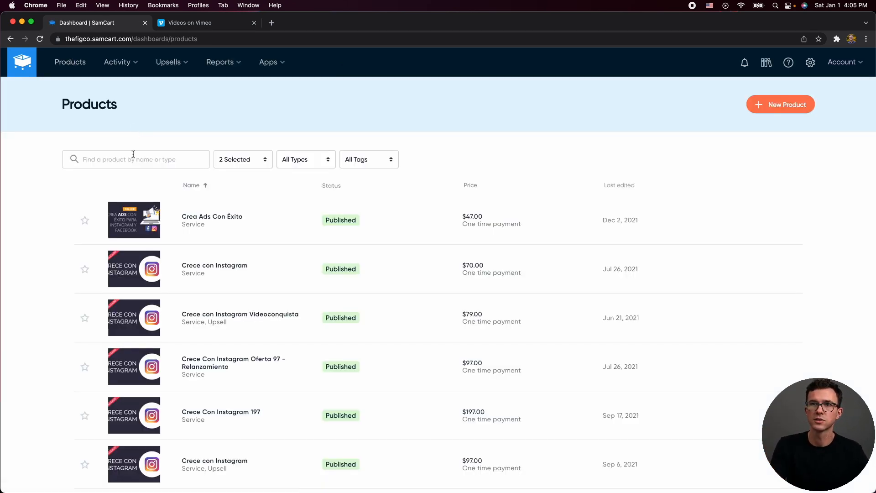
pyautogui.click(134, 154)
pyautogui.write('tutor')
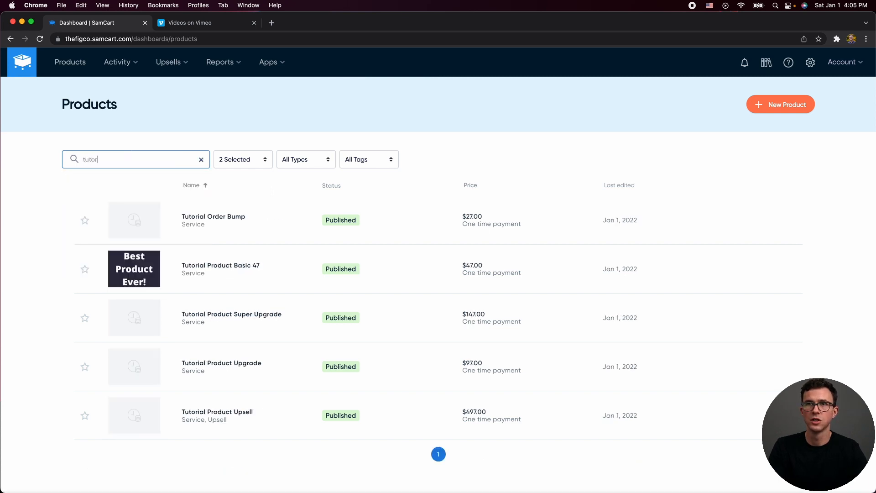
pyautogui.click(230, 266)
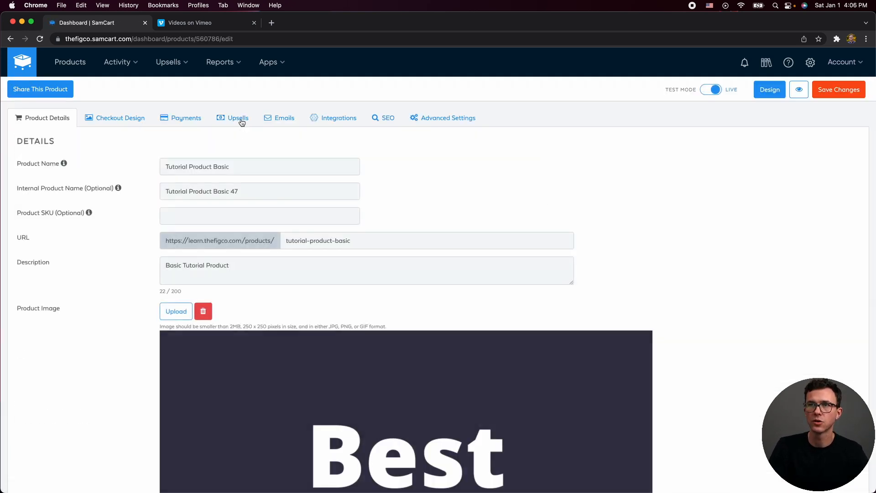
# Attach Tutorial Funnel as the product's only upsell funnel, without a split test, and save the changes
pyautogui.click(240, 121)
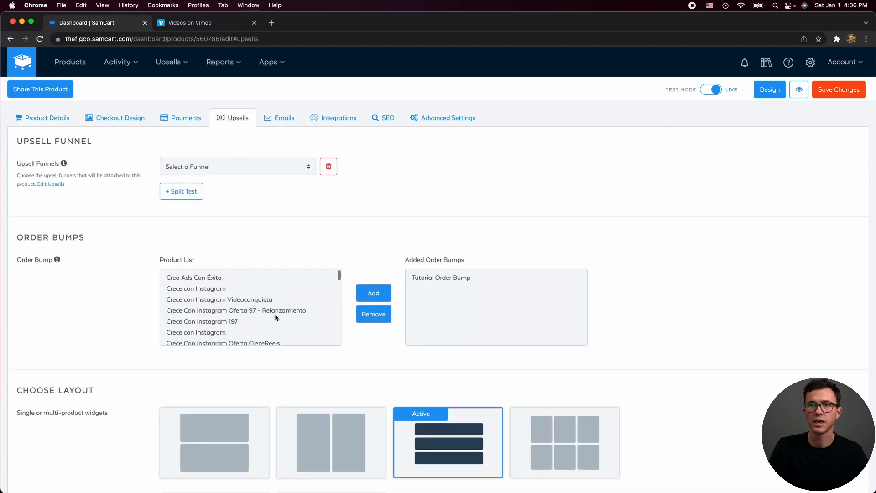
pyautogui.click(208, 169)
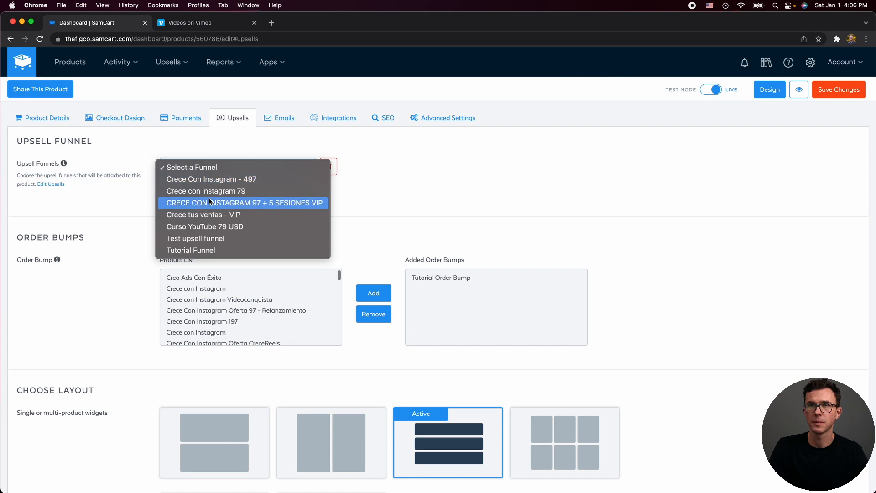
pyautogui.click(192, 250)
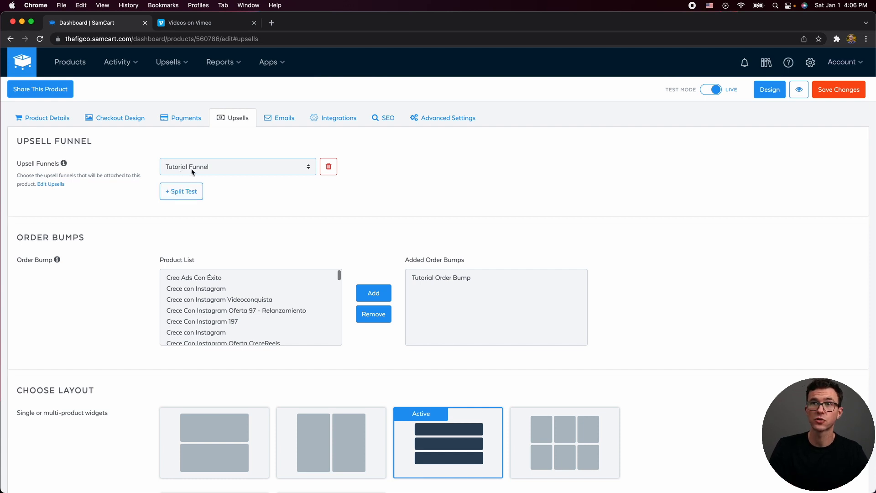
pyautogui.click(176, 193)
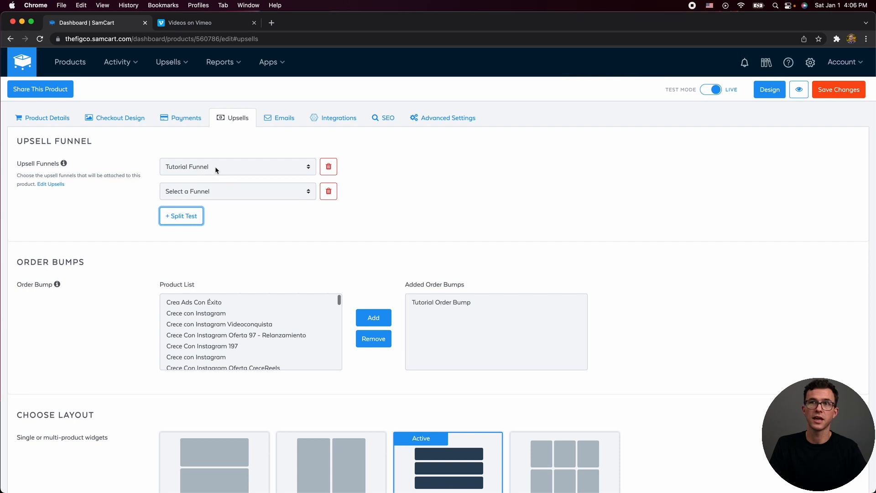
pyautogui.click(328, 192)
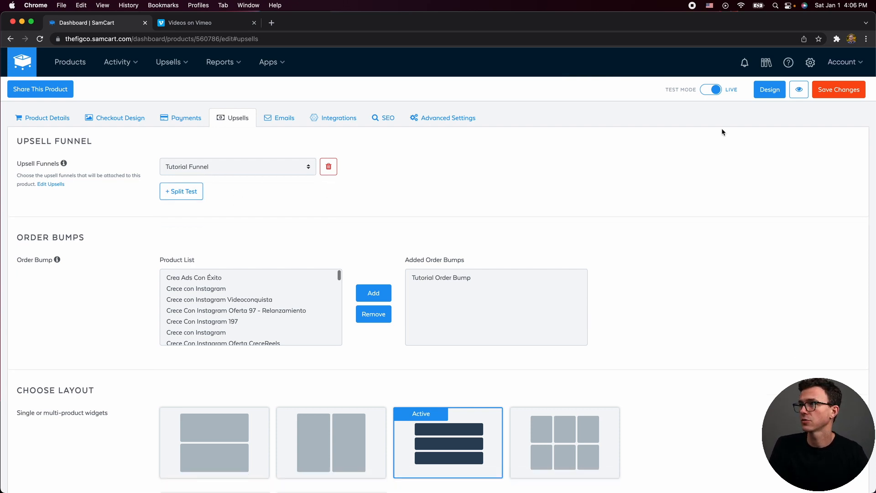
pyautogui.click(848, 93)
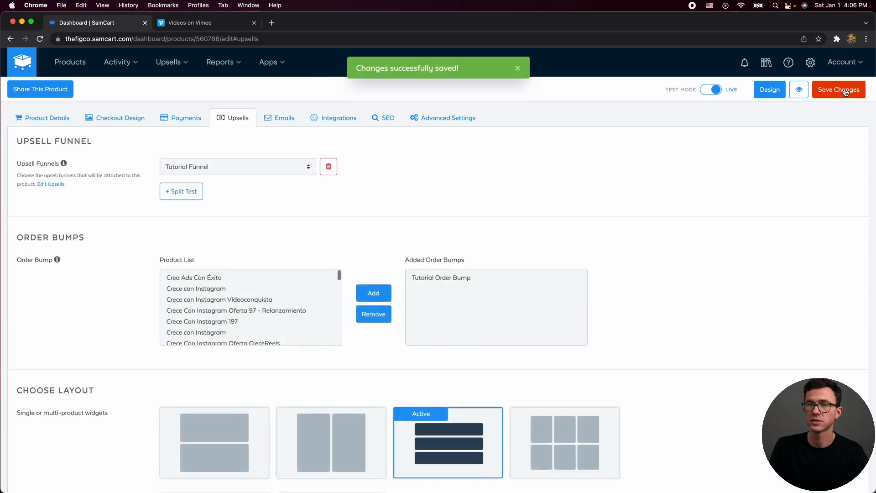